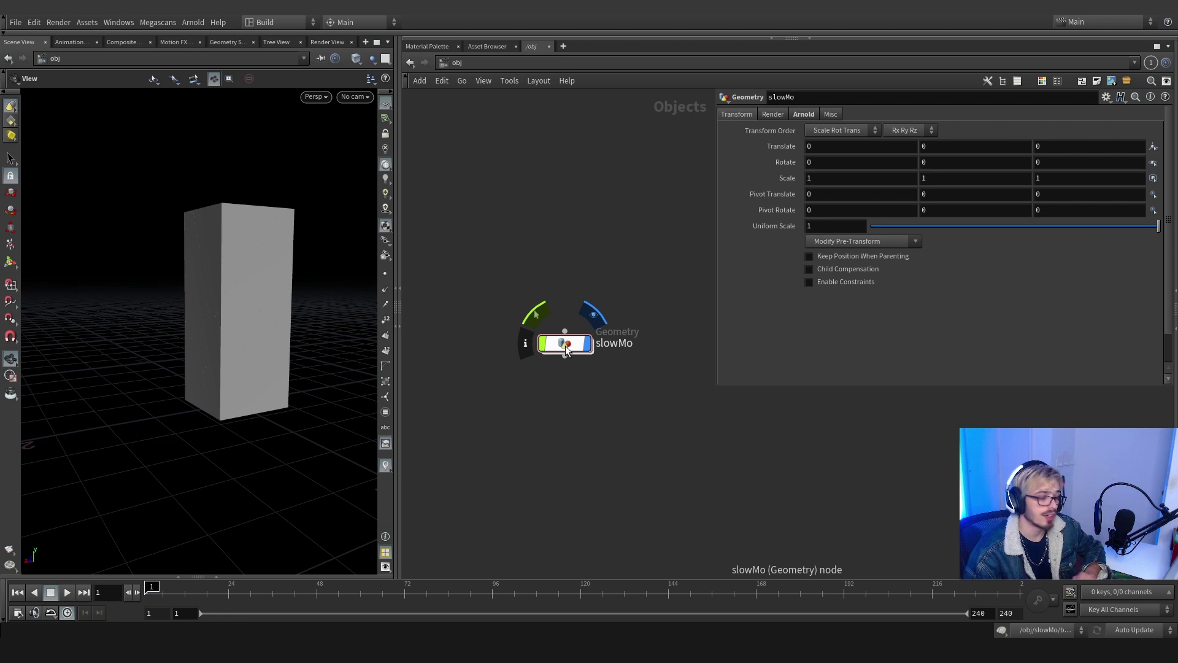
# Open the slowMo geometry network and scrub the timeline to frame 20 to view the collapsing block
pyautogui.doubleClick(565, 345)
pyautogui.scroll(-5, 577, 498)
pyautogui.scroll(5, 577, 498)
pyautogui.moveTo(169, 594); pyautogui.dragTo(213, 561)
pyautogui.moveTo(264, 326); pyautogui.dragTo(606, 498)
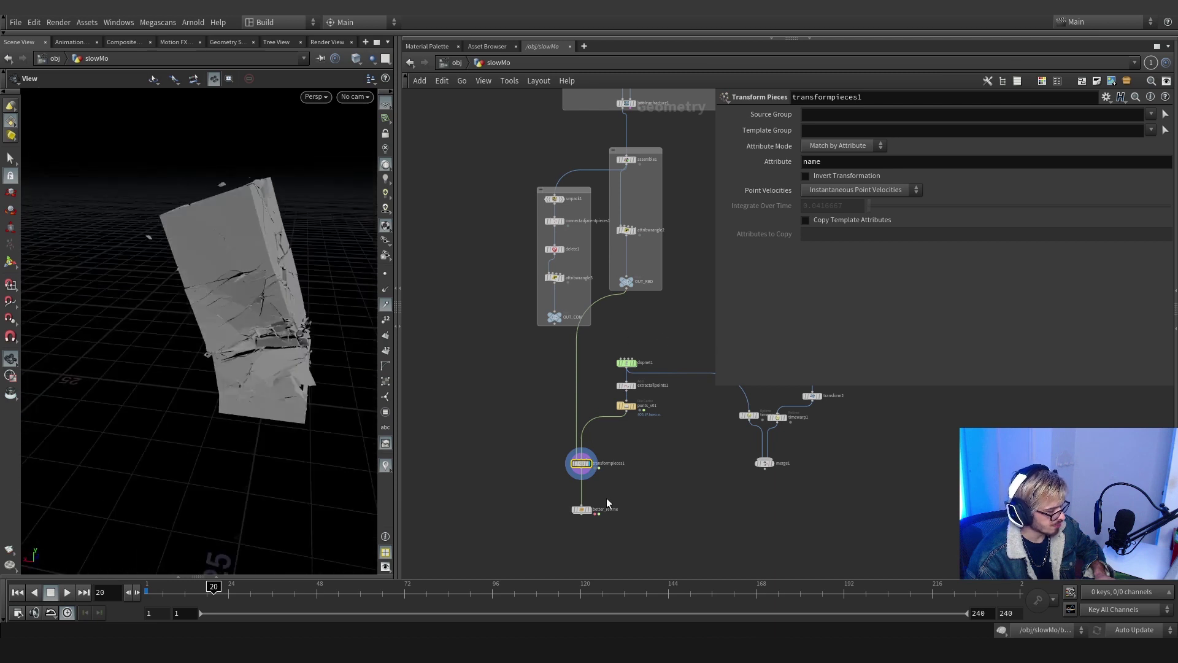
# Search the available operators for "ret", "war" and "time" without adding a node
pyautogui.scroll(2, 607, 498)
pyautogui.press('Tab')
pyautogui.write('re')
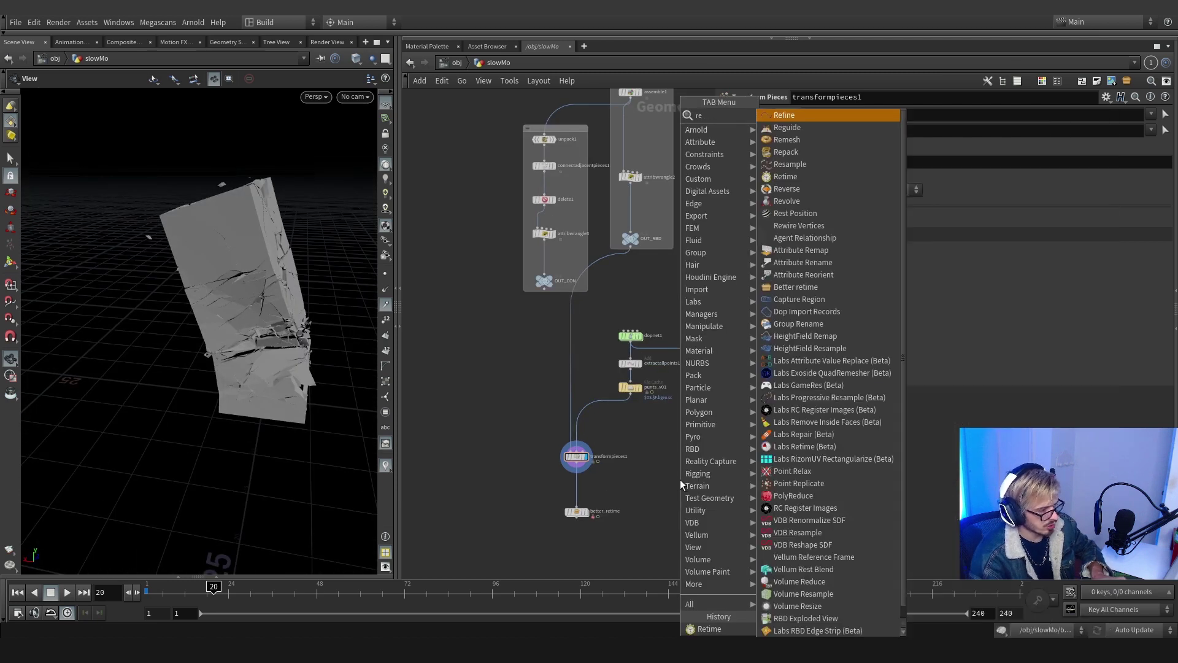
pyautogui.write('t')
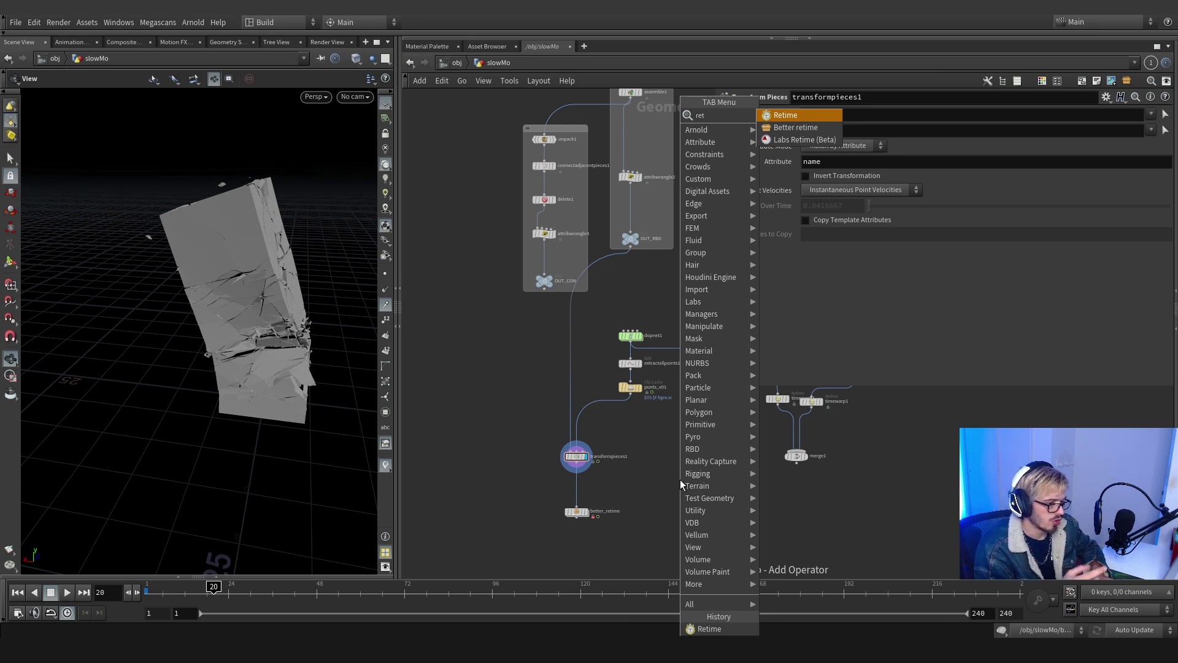
pyautogui.press('BackSpace')
pyautogui.press('BackSpace')
pyautogui.press('BackSpace')
pyautogui.write('war')
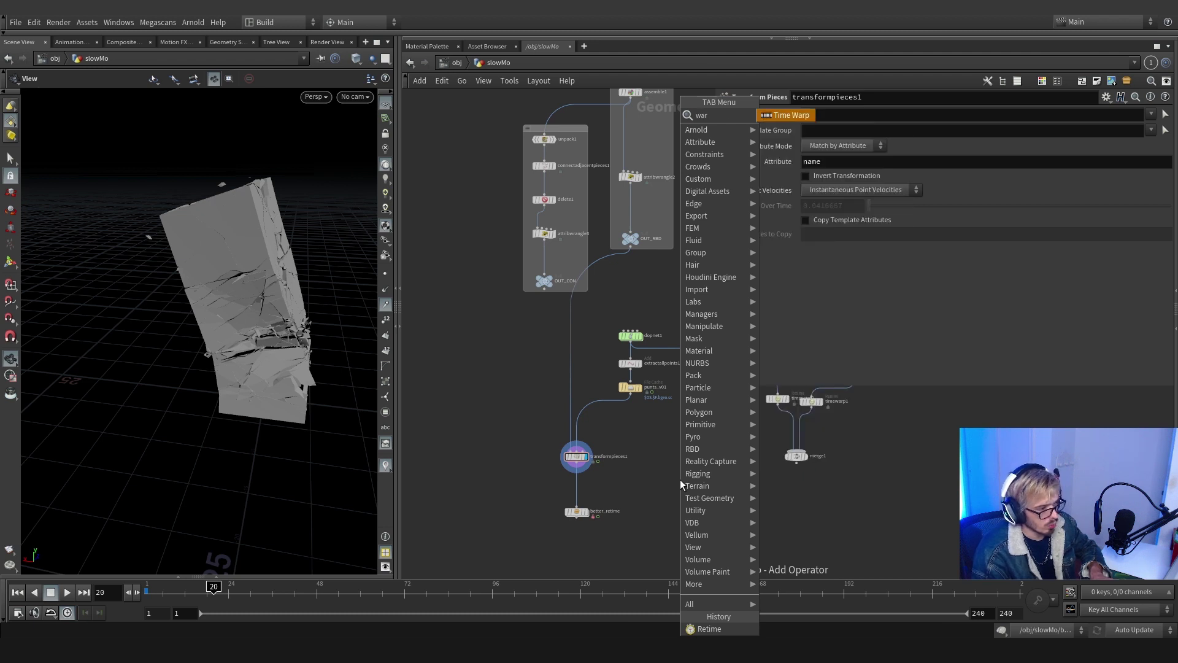
pyautogui.press('BackSpace')
pyautogui.press('BackSpace')
pyautogui.press('BackSpace')
pyautogui.write('time')
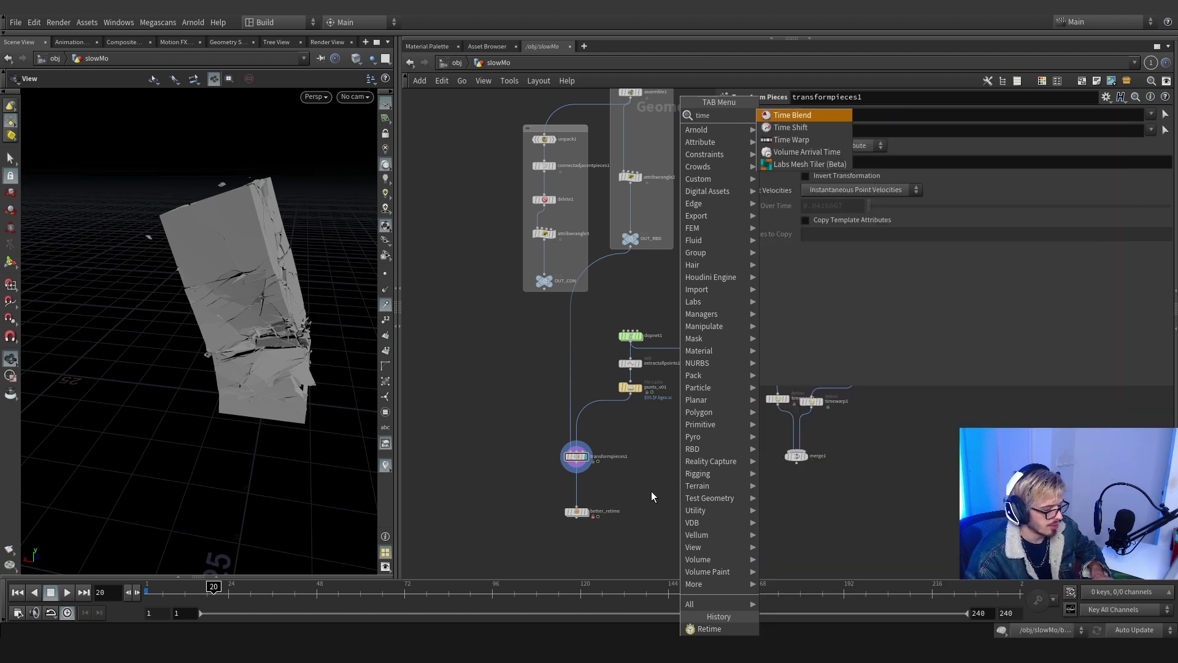
pyautogui.press('Escape')
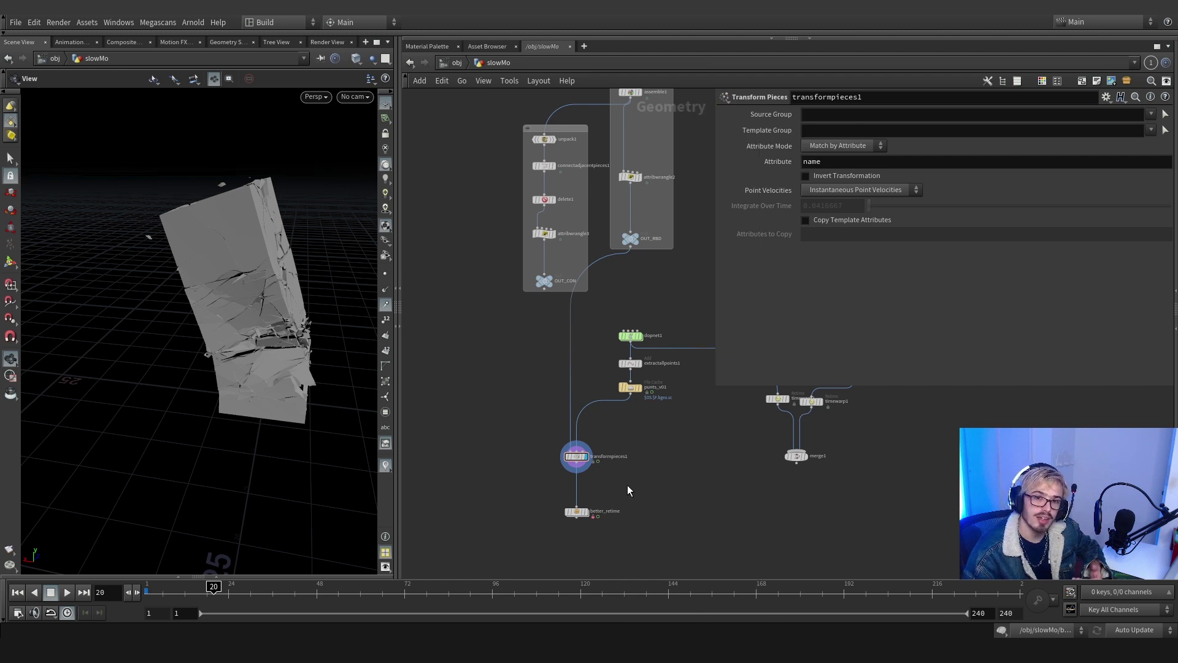
# Display the better_retime node, play its retimed destruction from the first frame and scrub to frame 86
pyautogui.scroll(5, 587, 481)
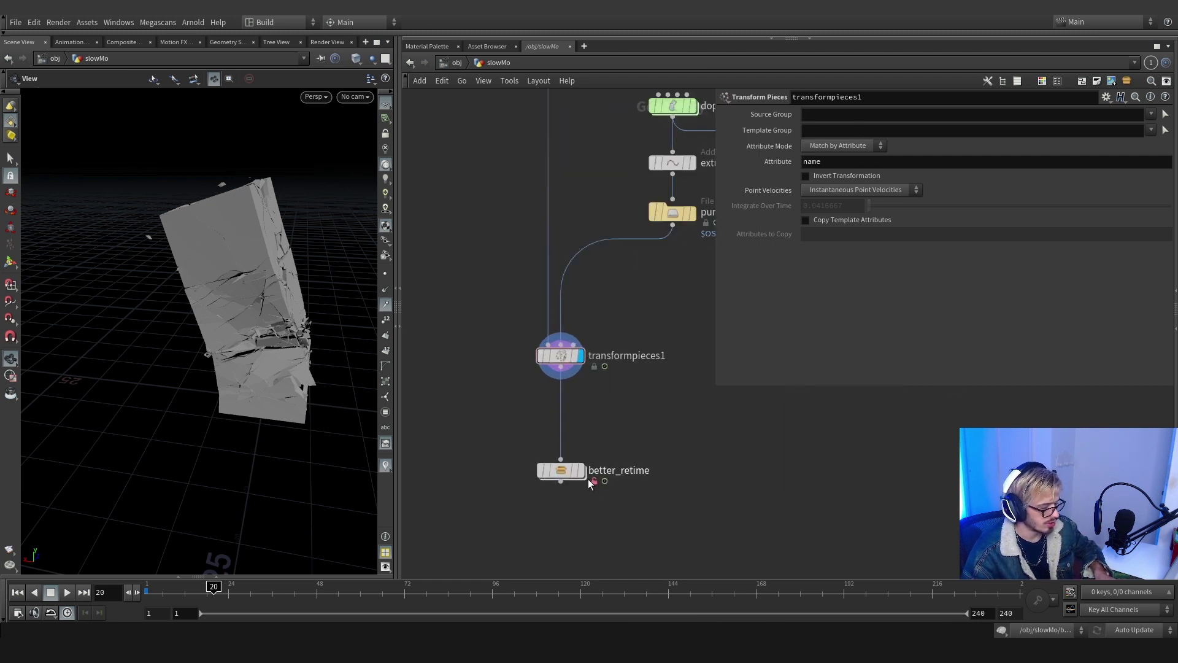
pyautogui.click(579, 470)
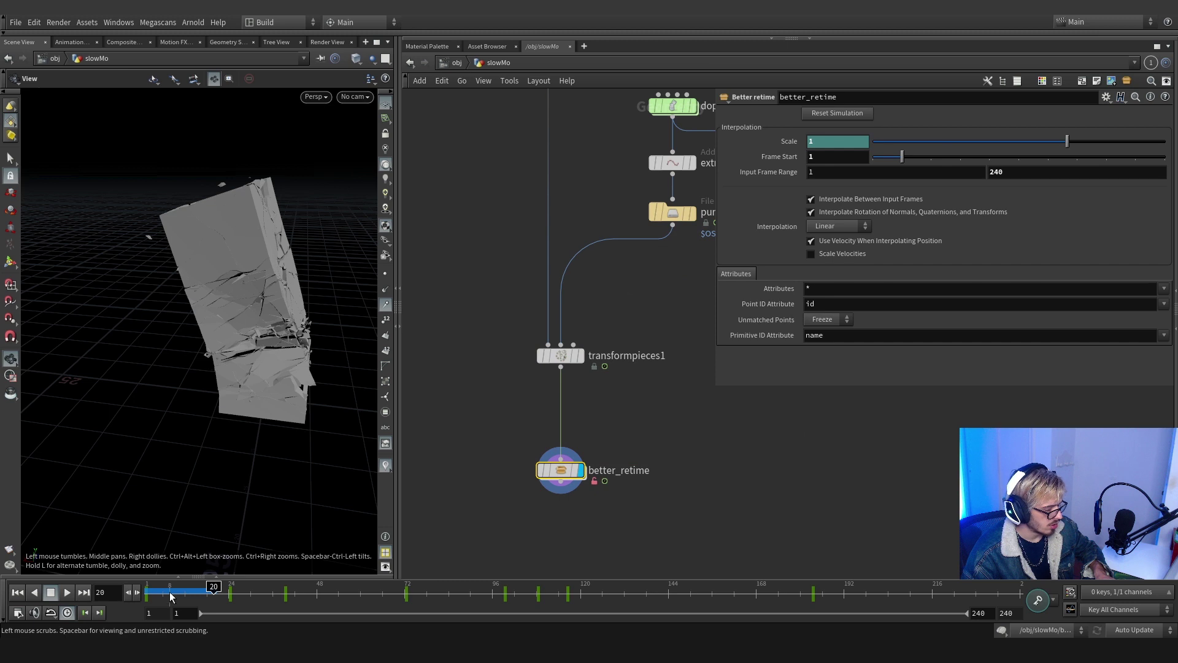
pyautogui.moveTo(172, 586); pyautogui.dragTo(144, 591)
pyautogui.moveTo(252, 362)
pyautogui.keyDown('alt'); pyautogui.mouseDown()
pyautogui.moveTo(302, 337)
pyautogui.moveTo(270, 348)
pyautogui.mouseUp(); pyautogui.keyUp('alt')
pyautogui.click(62, 596)
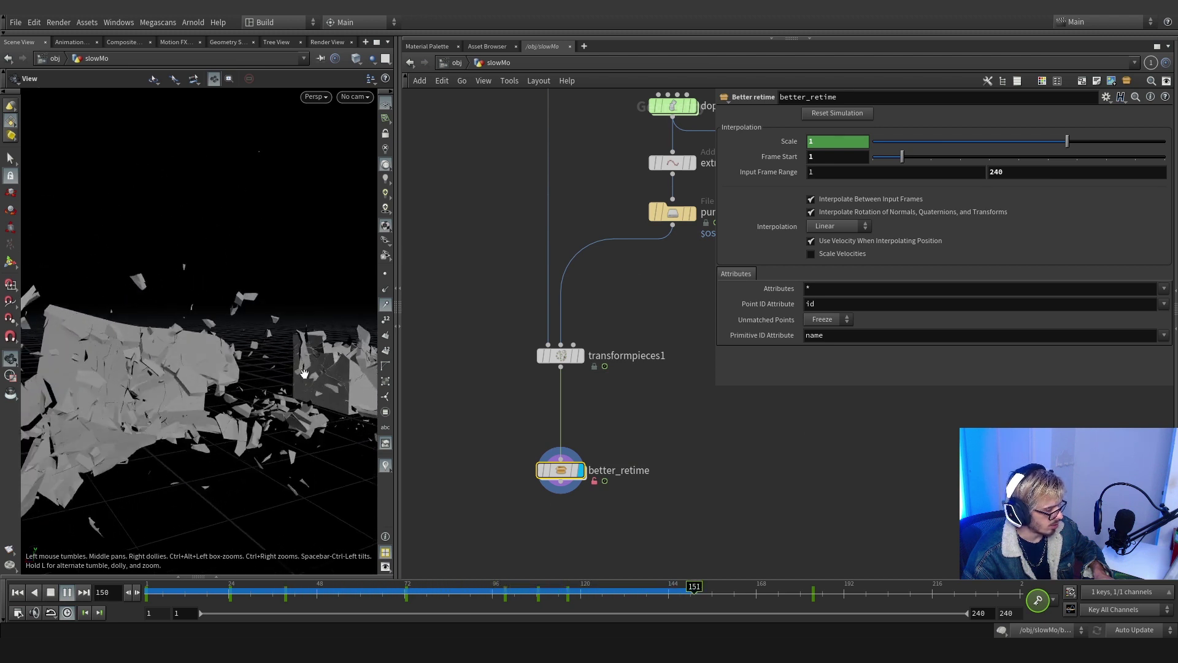
pyautogui.moveTo(330, 367); pyautogui.dragTo(274, 386, button='middle')
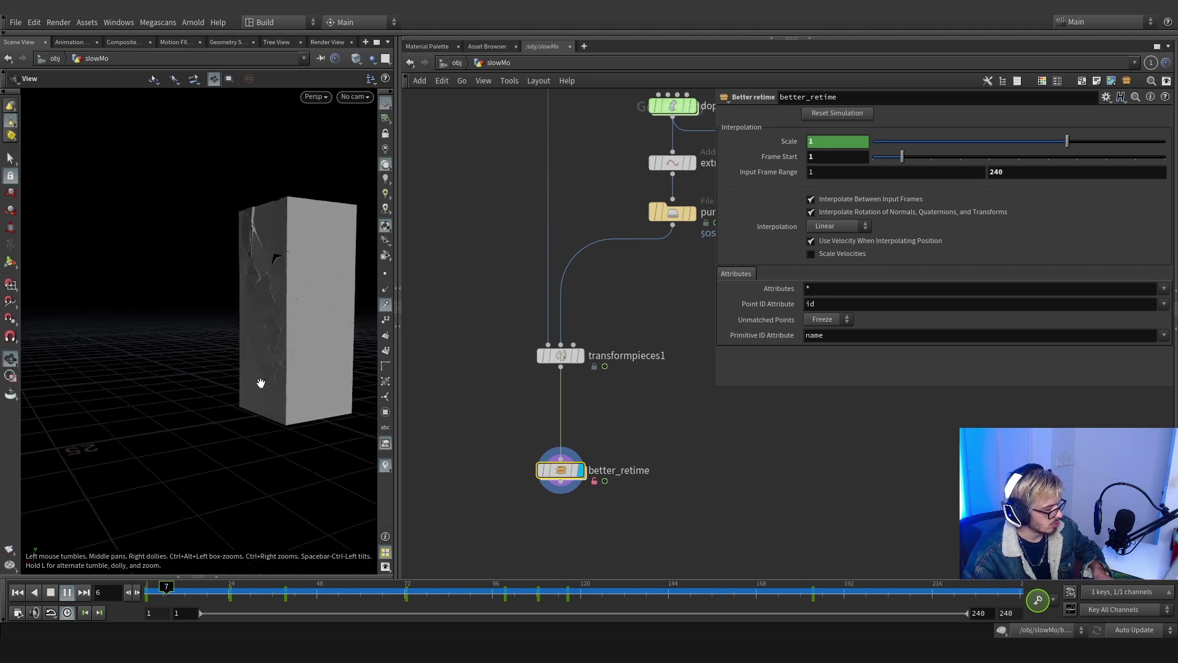
pyautogui.click(368, 592)
pyautogui.moveTo(391, 597); pyautogui.dragTo(455, 592)
# Move better_retime aside and add a displayed Retime node connected to the output of transformpieces1
pyautogui.moveTo(624, 457); pyautogui.dragTo(489, 443, button='middle')
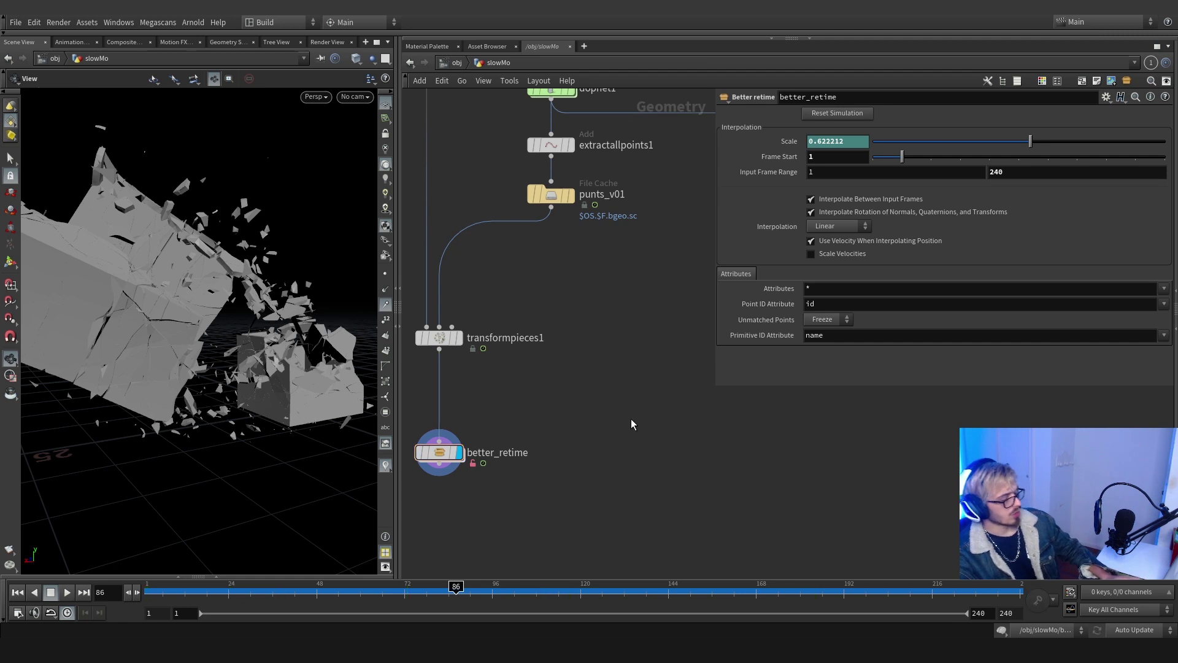
pyautogui.press('Tab')
pyautogui.click(583, 417)
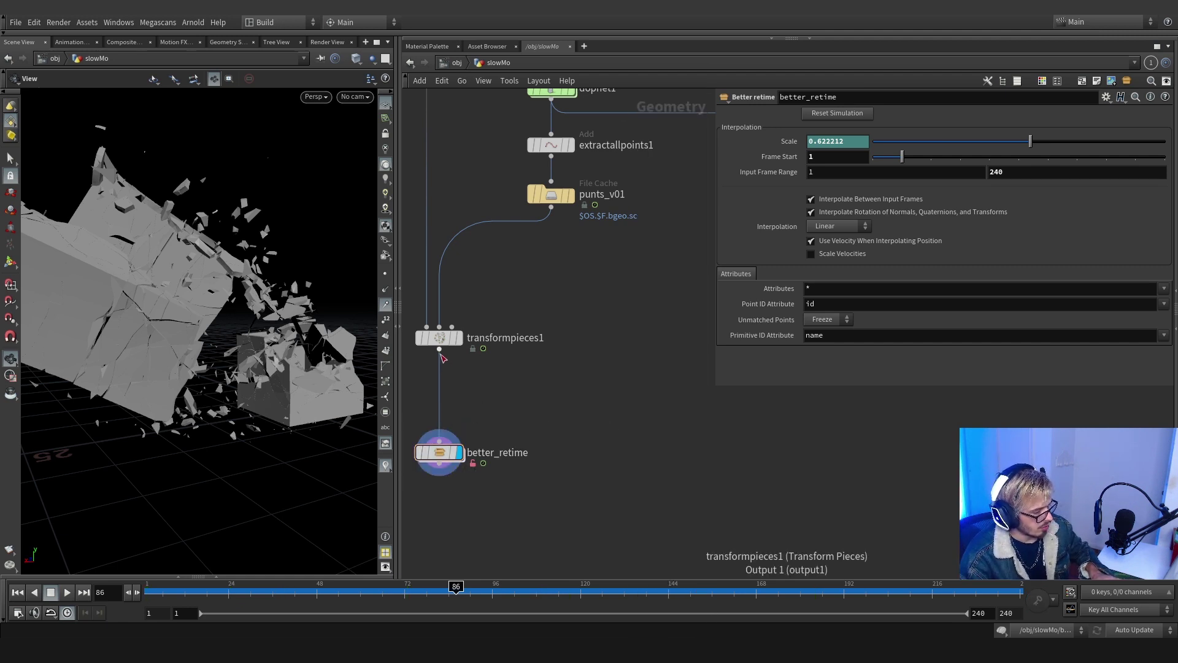
pyautogui.click(441, 452)
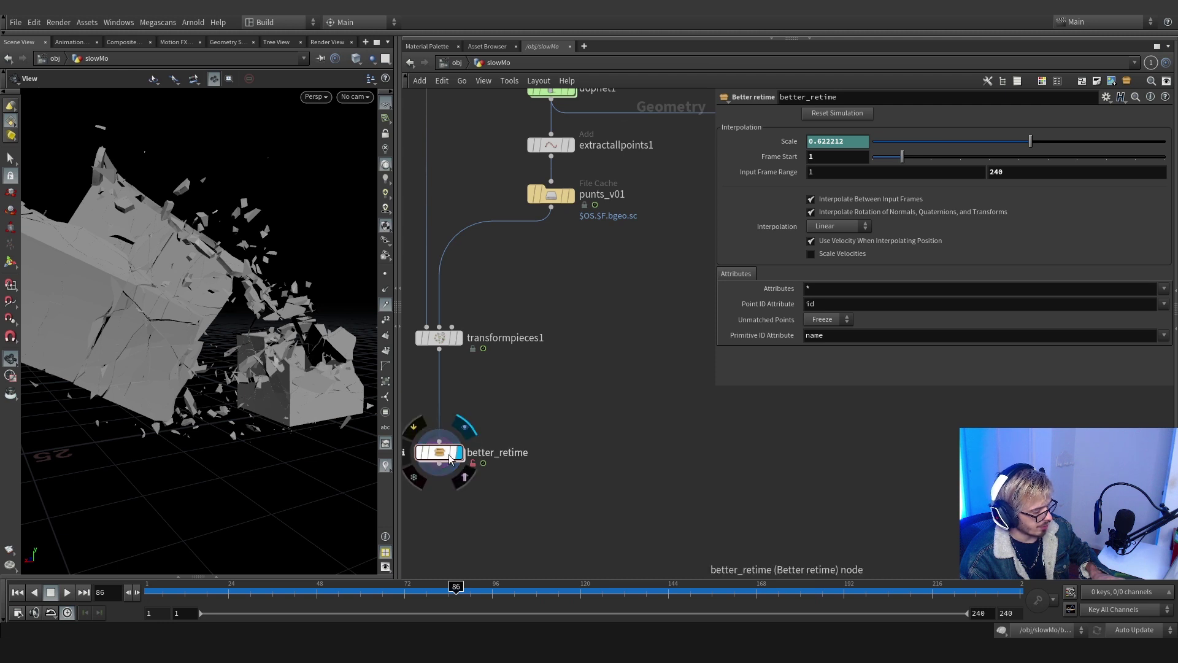
pyautogui.press('Tab')
pyautogui.write('retime')
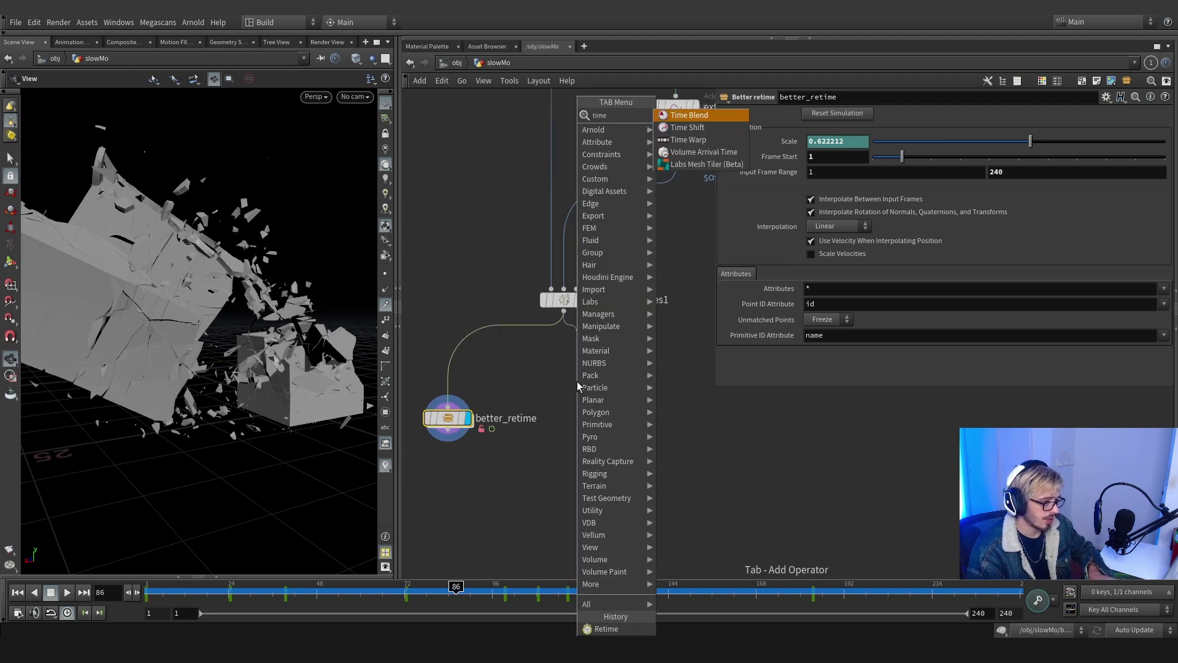
pyautogui.press('Return')
# Set the Retime's Evaluation Mode to By Time and its input range end to 240, and scrub to frame 55
pyautogui.click(839, 127)
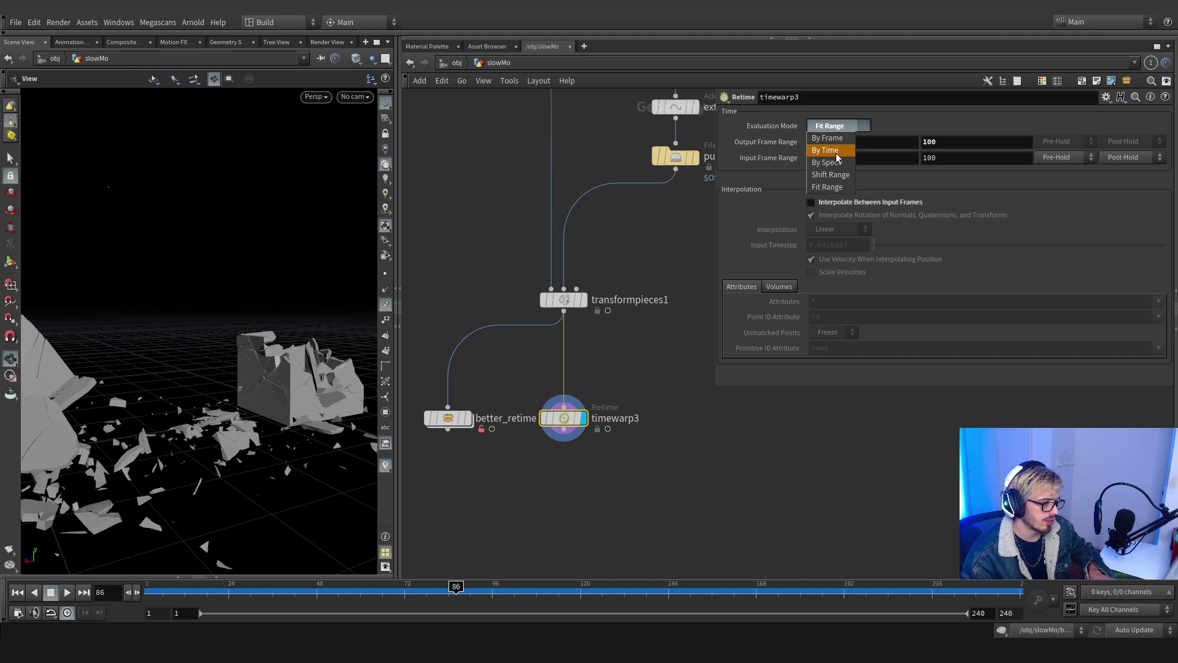
pyautogui.click(834, 151)
pyautogui.write('240')
pyautogui.press('Return')
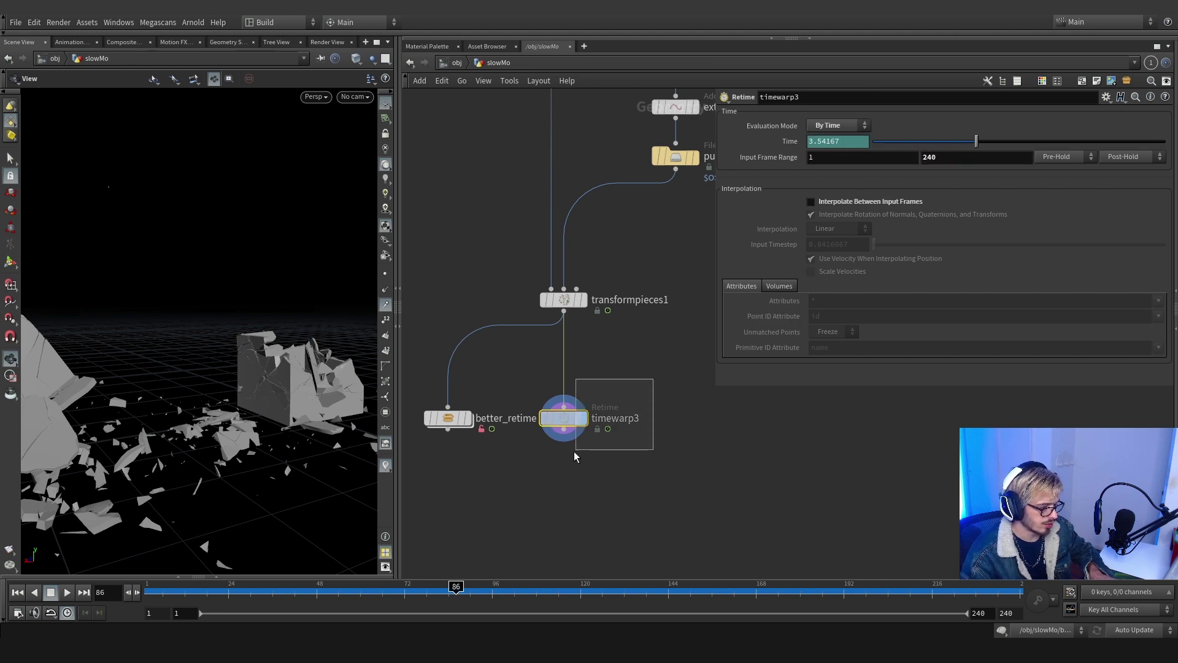
pyautogui.click(172, 592)
pyautogui.moveTo(185, 595); pyautogui.dragTo(341, 592)
# Delete the Retime's Time channel, set Time to 1 and return to the first frame
pyautogui.moveTo(600, 357); pyautogui.dragTo(486, 332, button='middle')
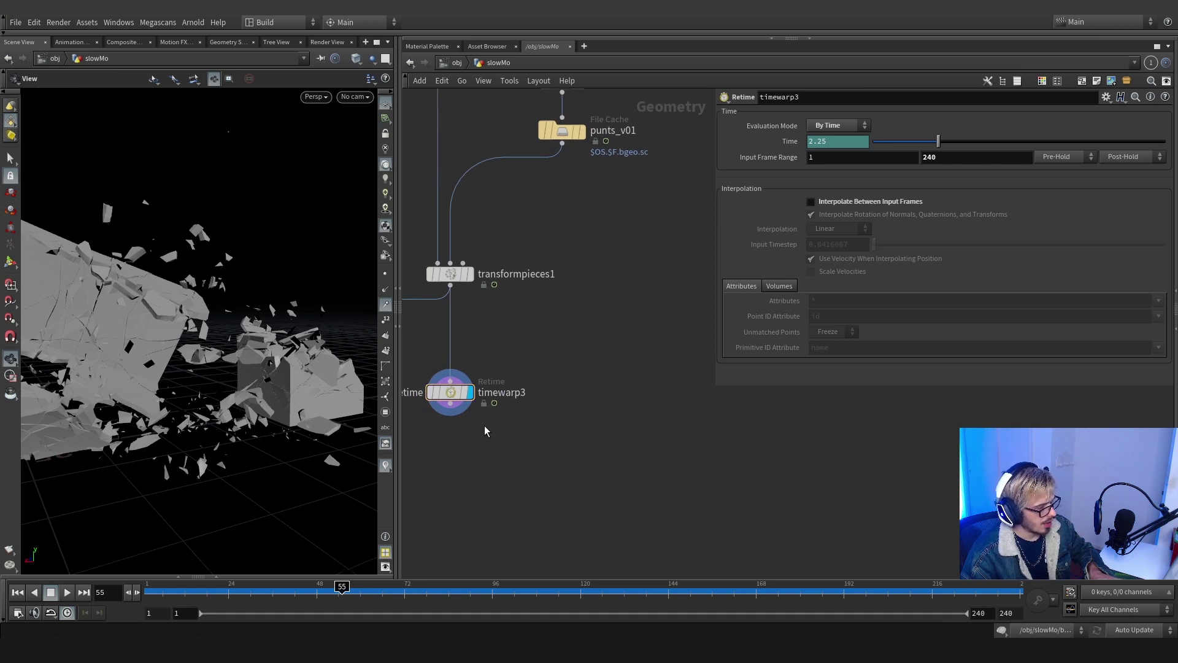
pyautogui.rightClick(779, 141)
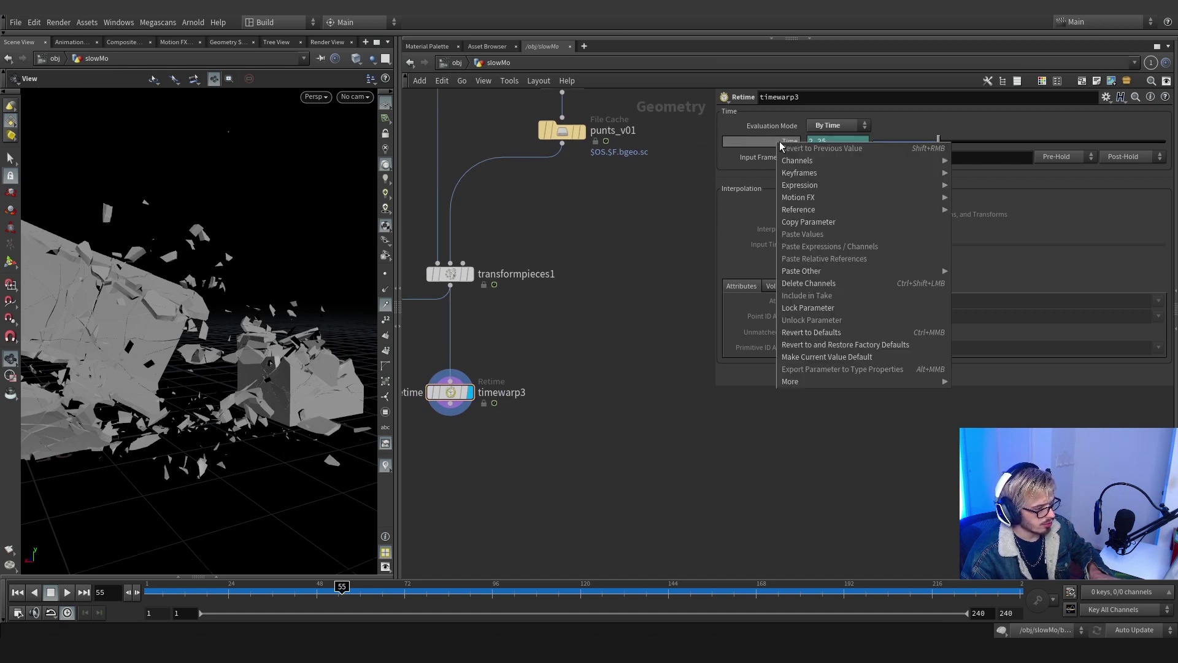
pyautogui.click(829, 282)
pyautogui.keyDown('ctrl'); pyautogui.middleClick(781, 139); pyautogui.keyUp('ctrl')
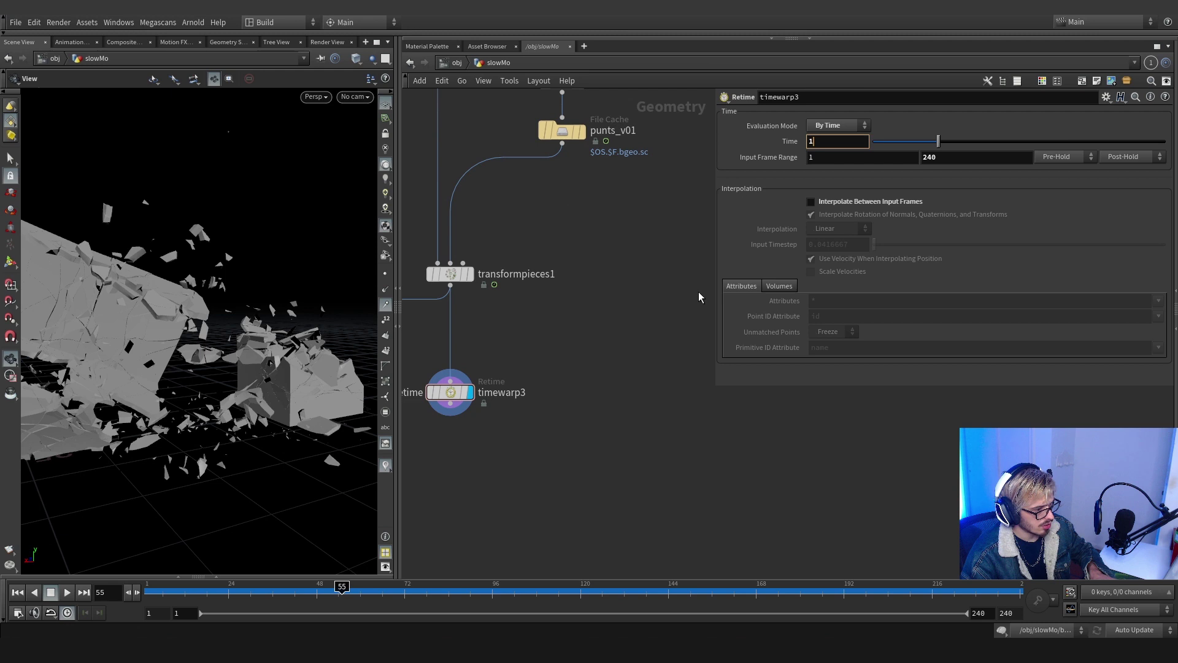
pyautogui.click(17, 592)
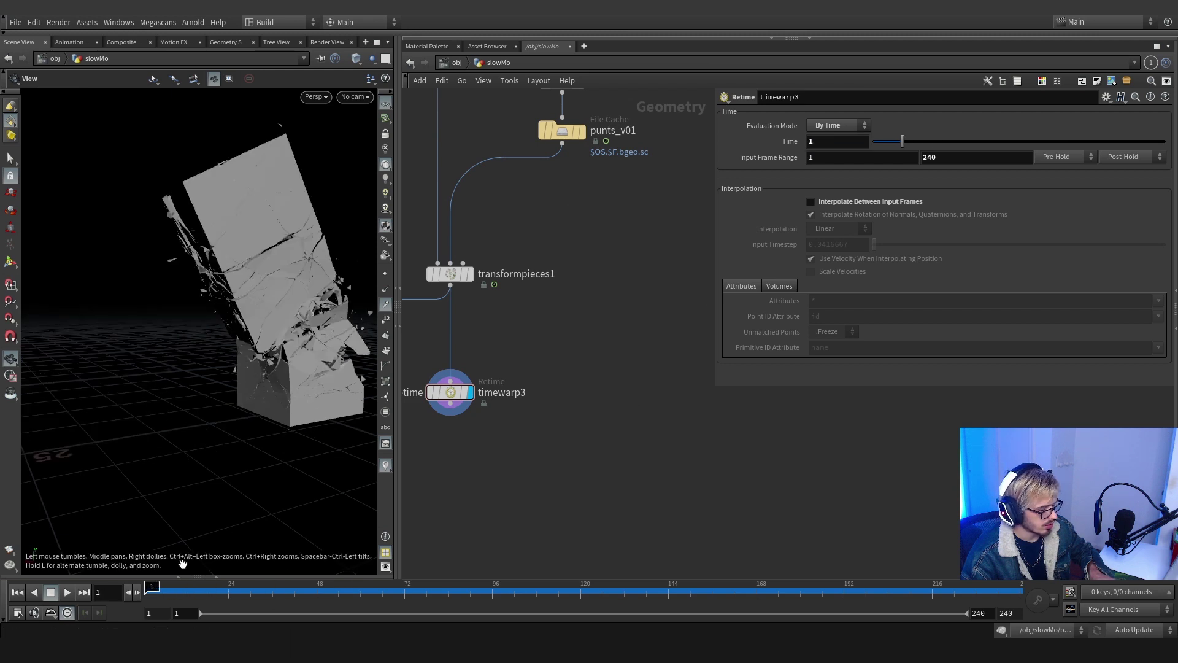
# Create a separate Add node beside the Retime, enable its Point 0 and display the node
pyautogui.press('Tab')
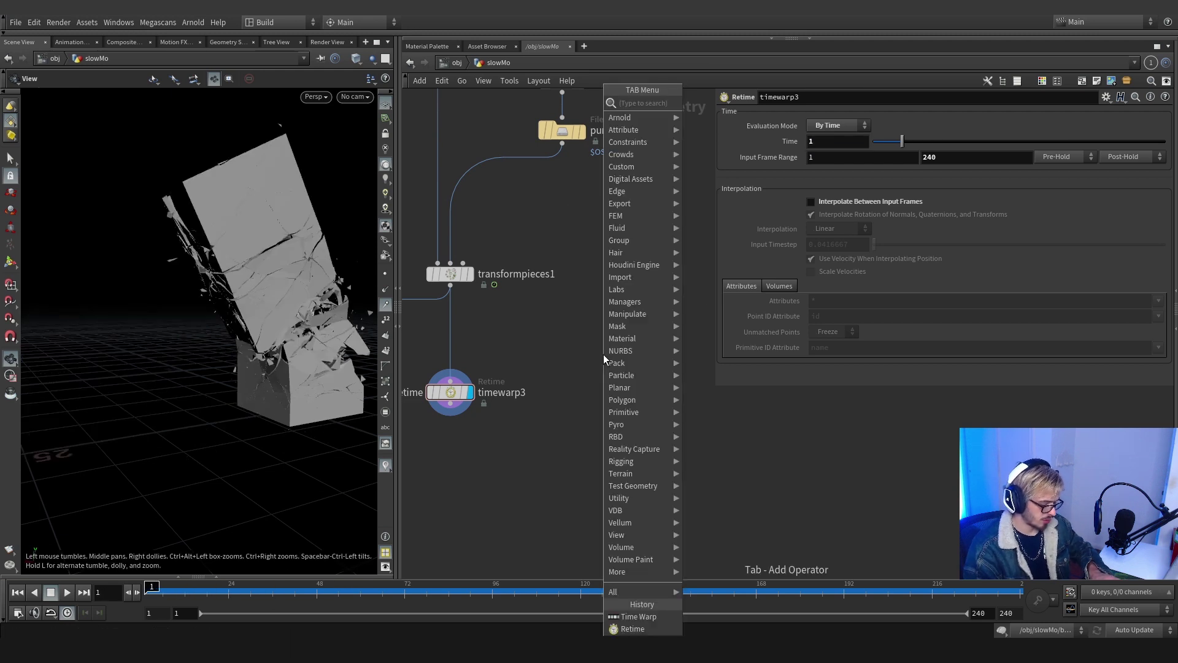
pyautogui.write('add')
pyautogui.press('Return')
pyautogui.click(602, 354)
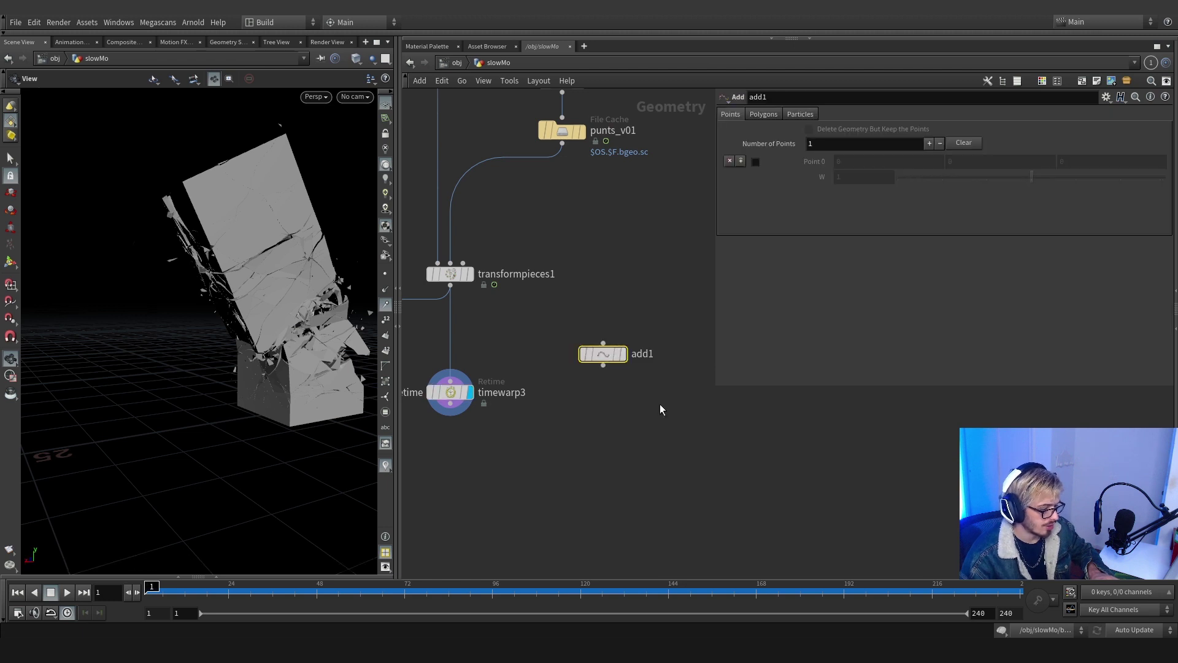
pyautogui.click(761, 115)
pyautogui.click(731, 114)
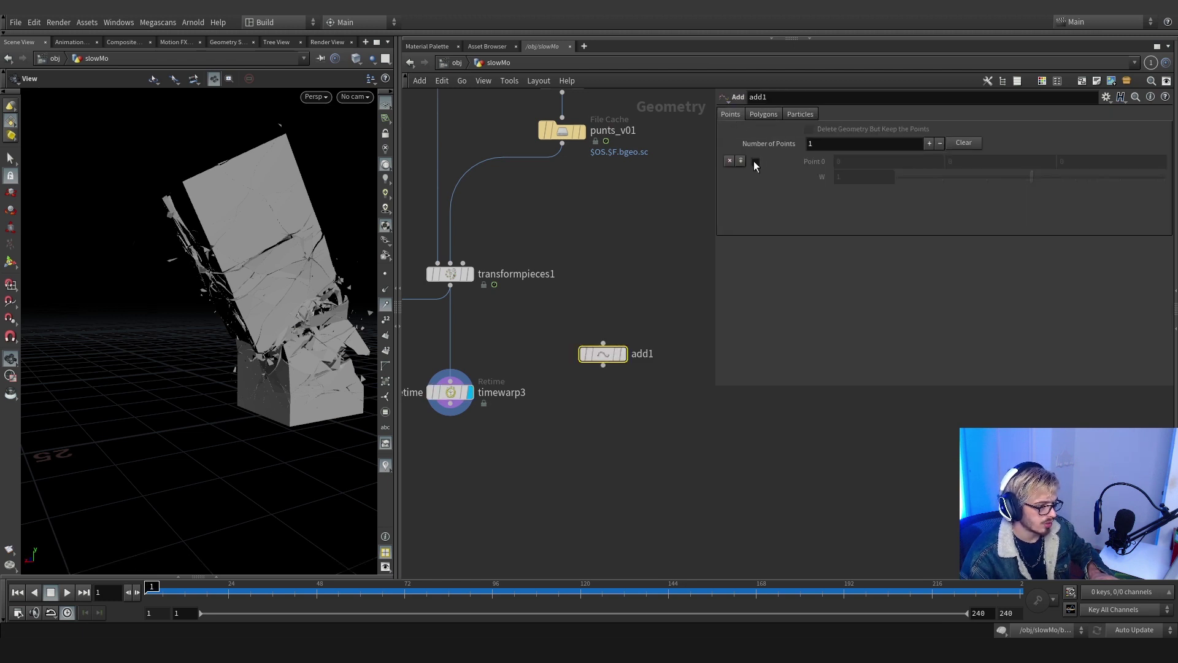
pyautogui.click(755, 162)
pyautogui.click(623, 354)
# Add a Solver node fed by the Add node's output
pyautogui.click(603, 366)
pyautogui.click(605, 426)
pyautogui.write('sop s')
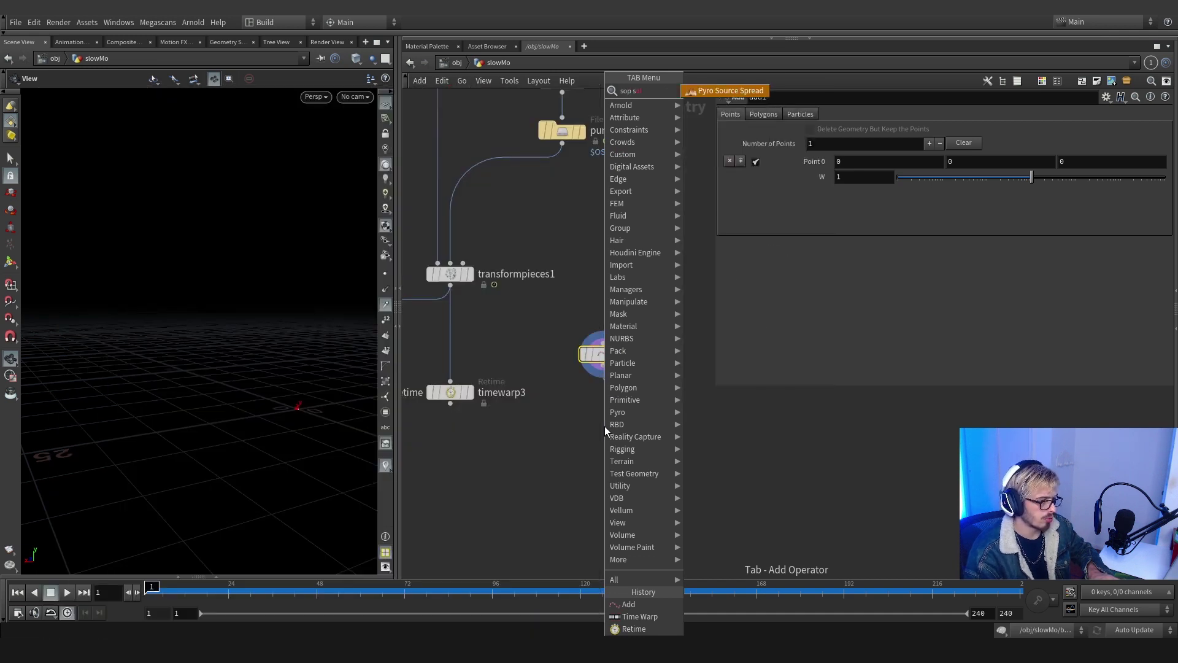
pyautogui.write('olver')
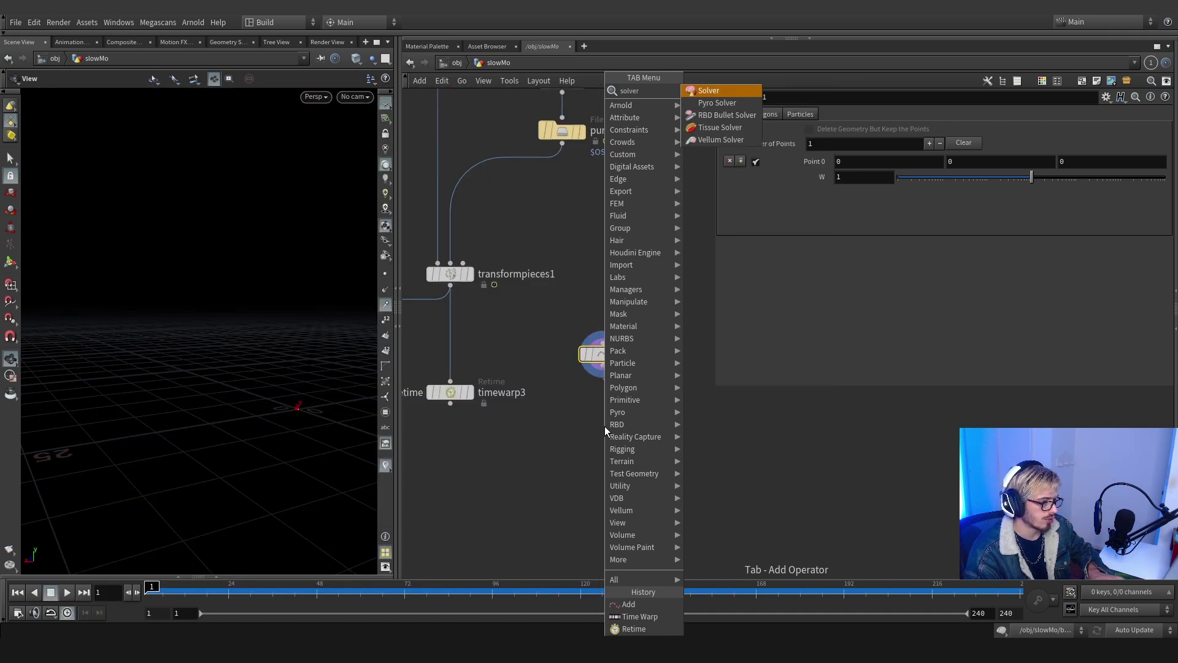
pyautogui.press('Return')
pyautogui.click(607, 443)
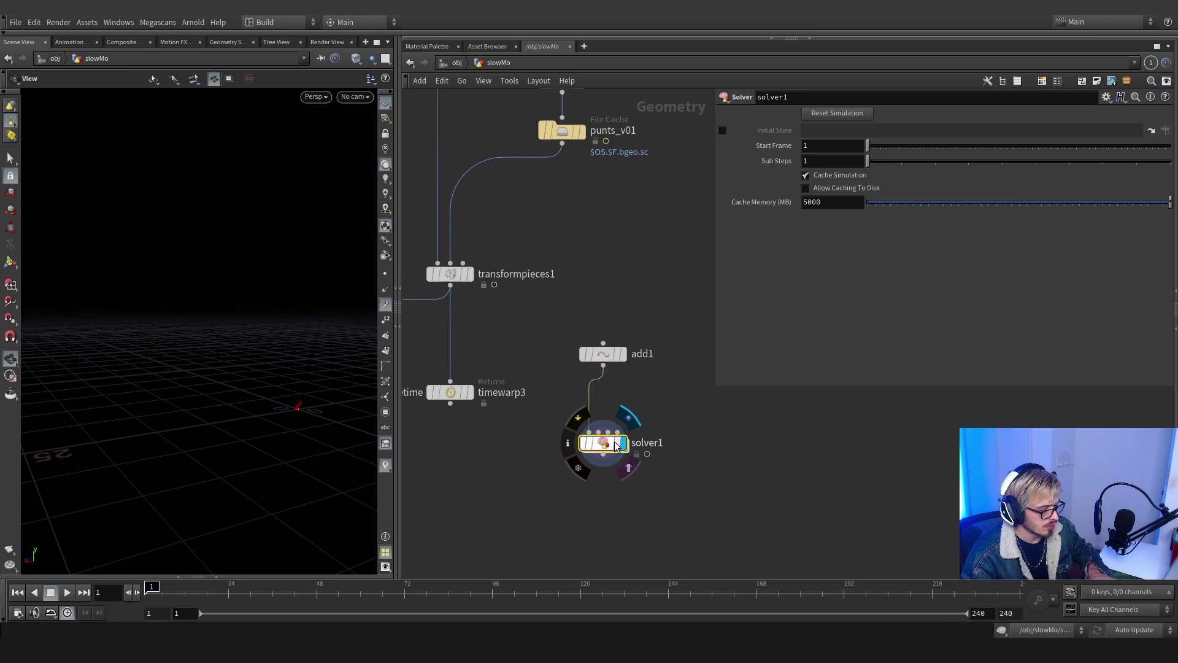
# Inside the Solver, connect an Attribute Wrangle after Prev_Frame, reveal the geometry spreadsheet and narrow the parameter area
pyautogui.doubleClick(610, 443)
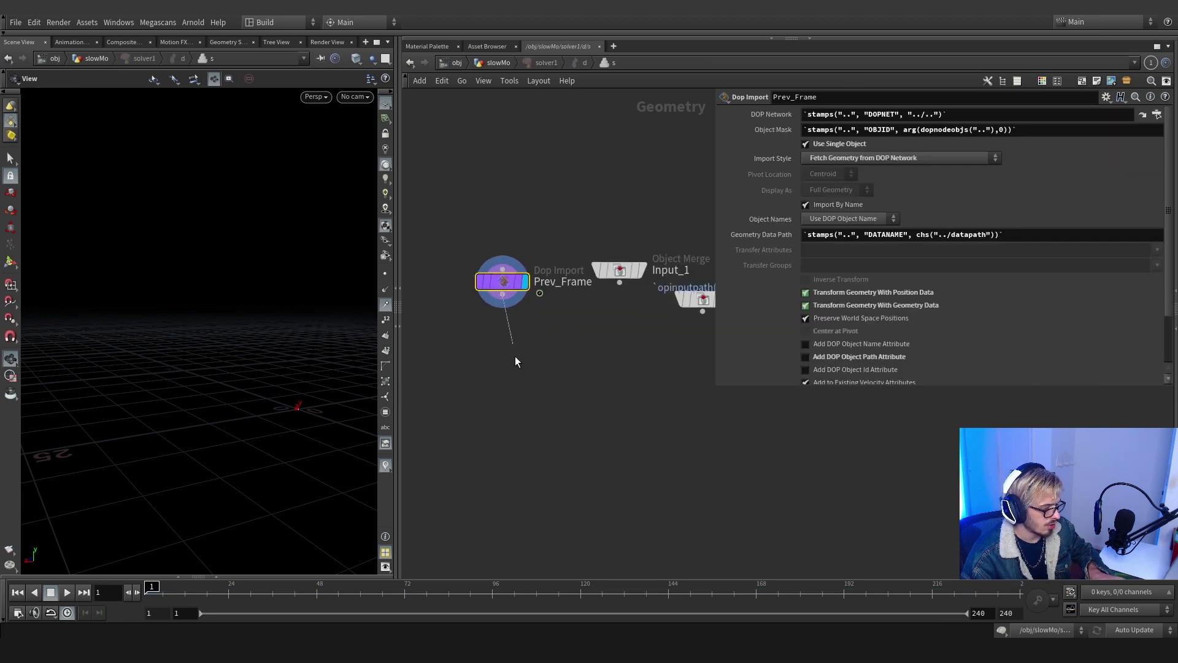
pyautogui.press('Tab')
pyautogui.write('wrangle')
pyautogui.press('Return')
pyautogui.click(511, 422)
pyautogui.click(216, 576)
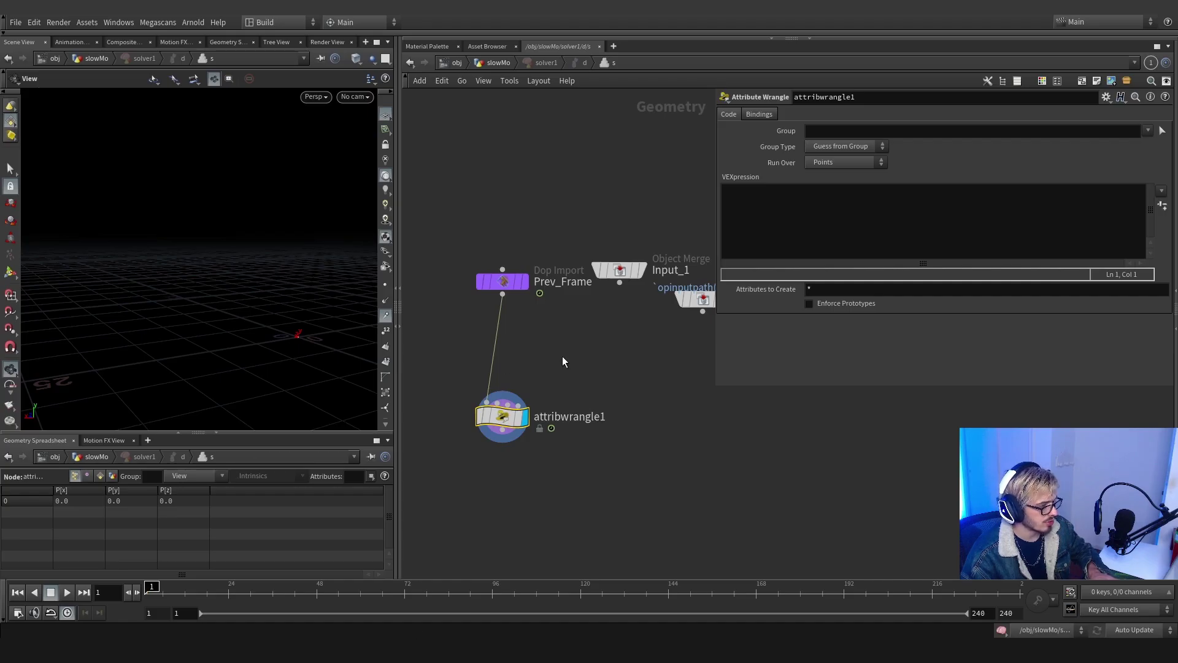
pyautogui.moveTo(716, 387); pyautogui.dragTo(956, 309)
# Write the wrangle's first VEX line, f@scale = chf('scale');, and start a new line
pyautogui.click(1029, 194)
pyautogui.write('@')
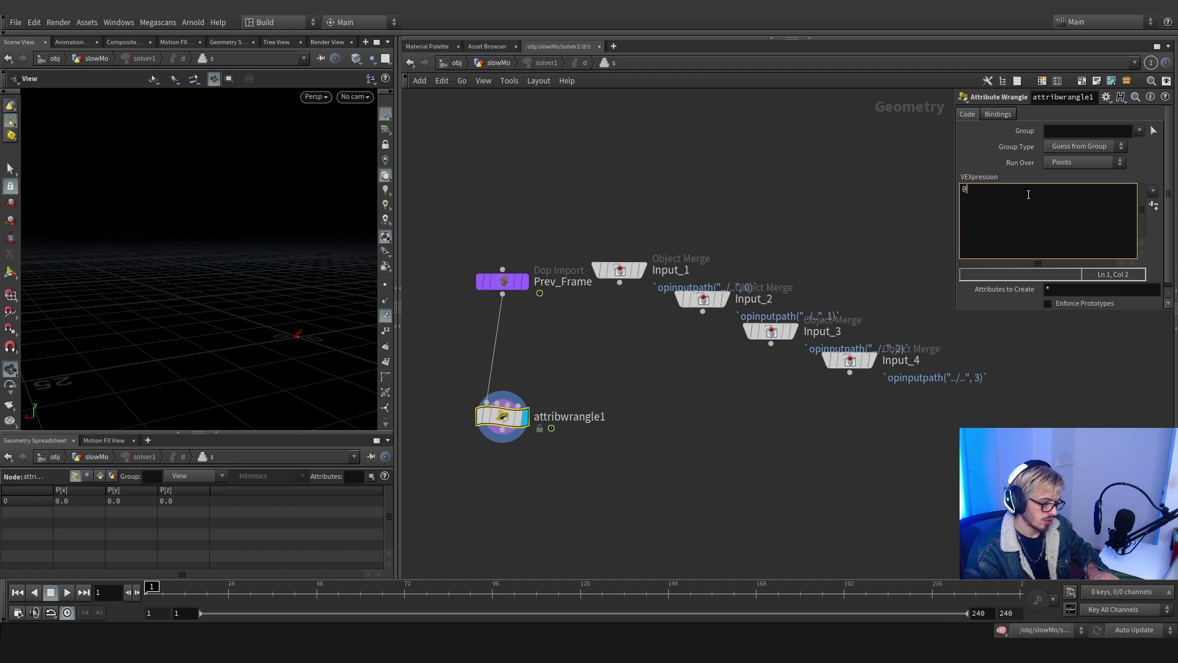
pyautogui.write('scale')
pyautogui.press('Home')
pyautogui.write('f@scale ')
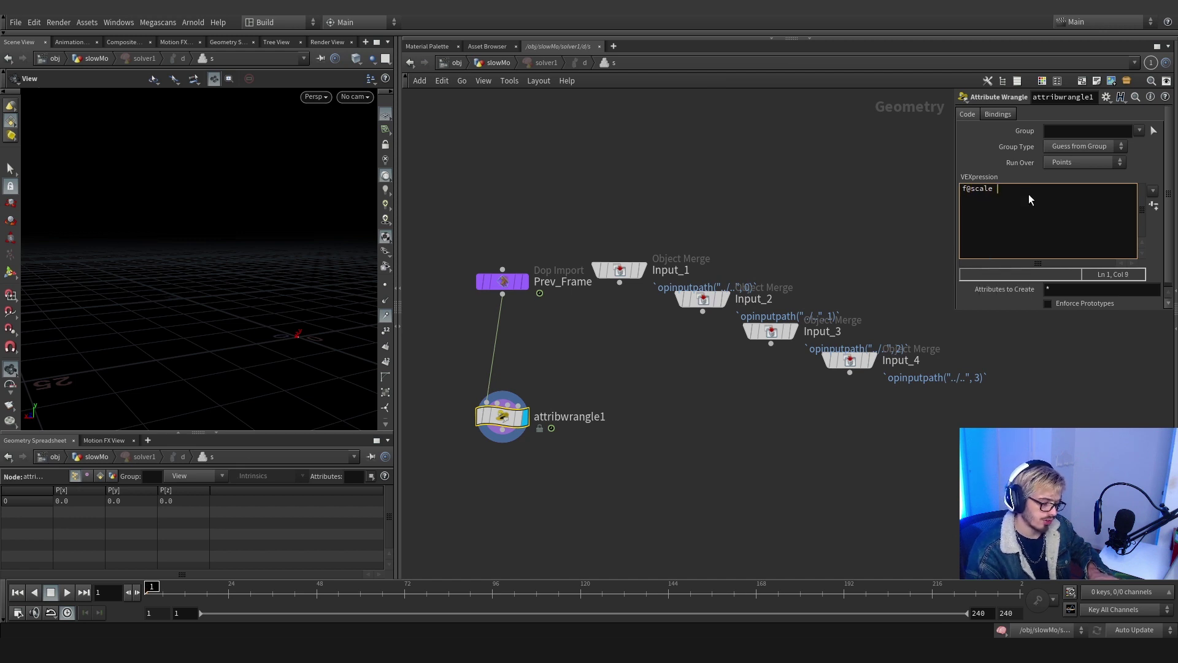
pyautogui.write('=')
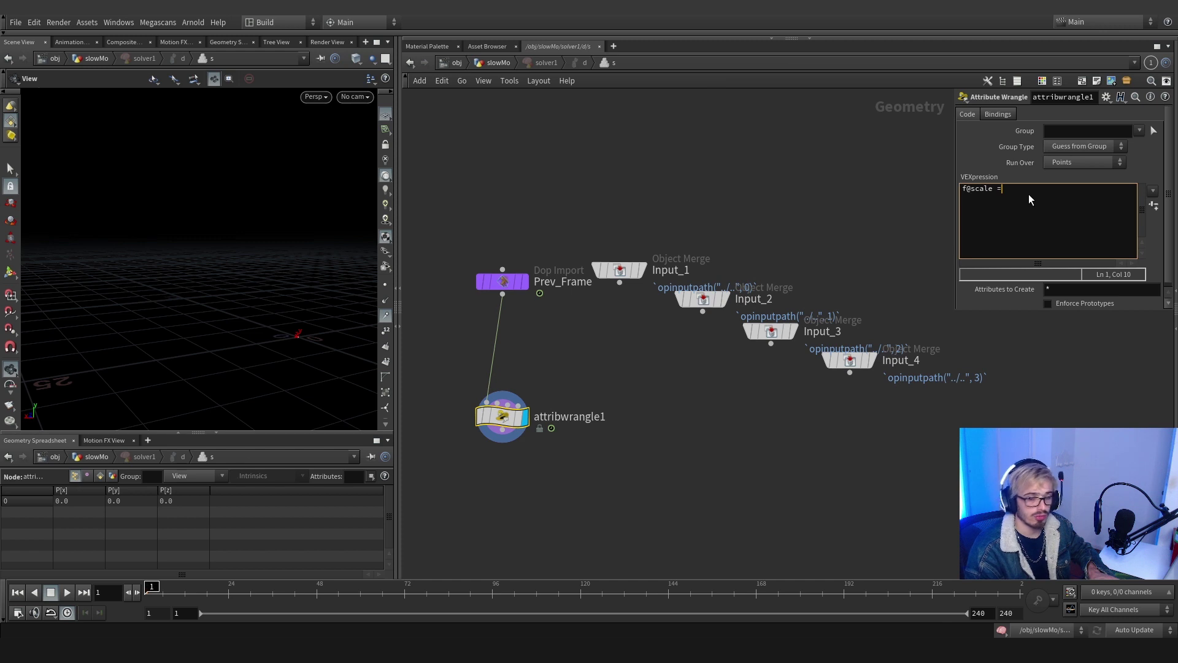
pyautogui.write(' chf(')
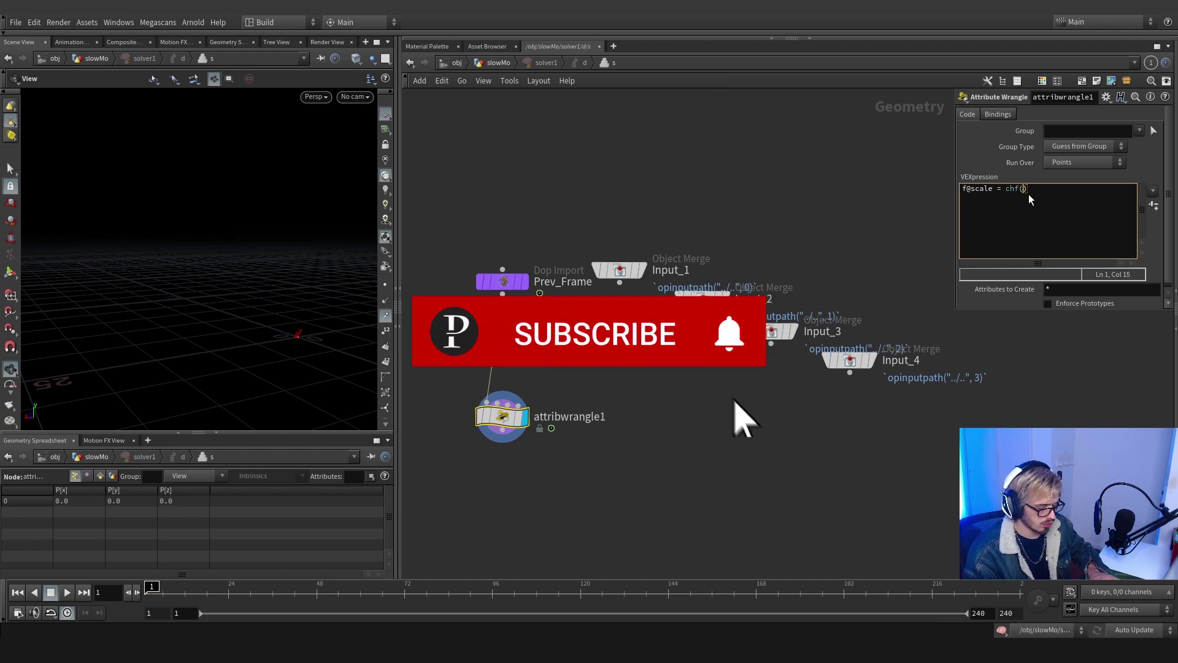
pyautogui.write("'scale');")
pyautogui.press('Return')
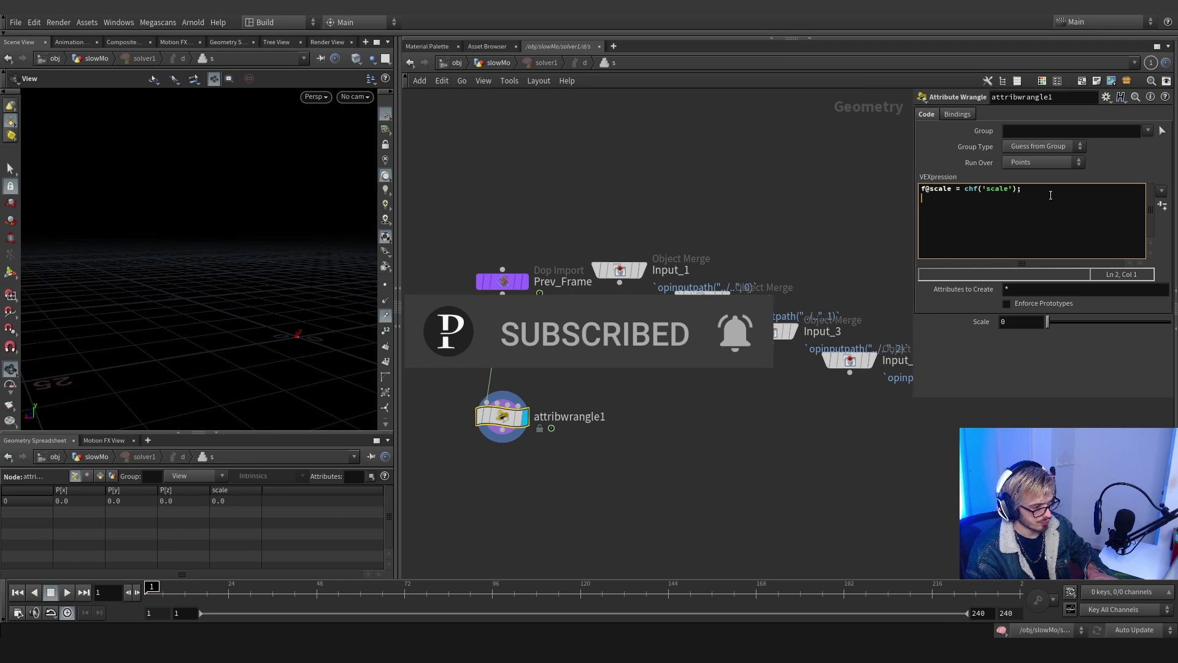
# Declare the start frame variable on the wrangle's second line with int frameStart = chi('frame_start');
pyautogui.write('int ')
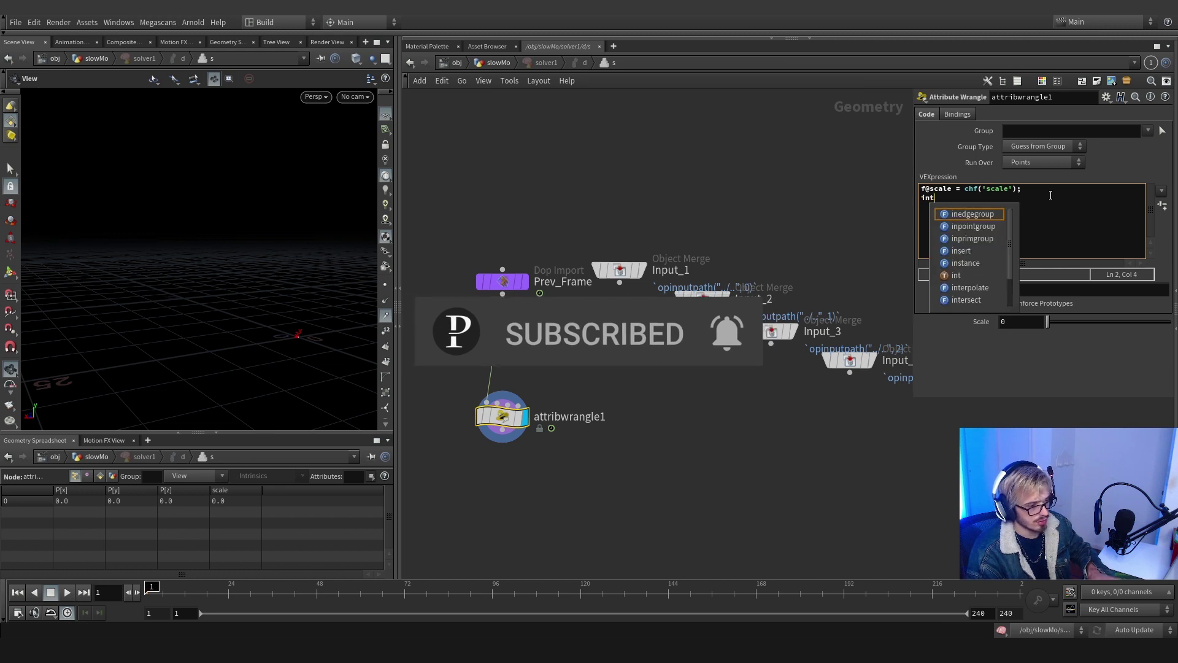
pyautogui.write('frameStart')
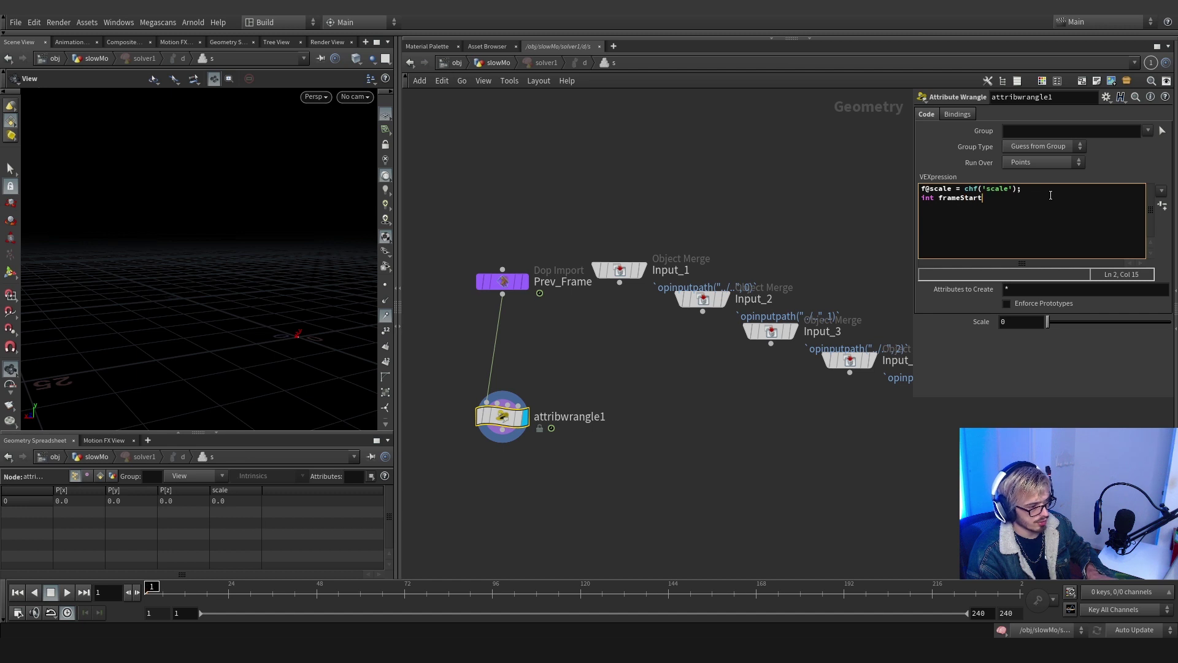
pyautogui.write(' = ch')
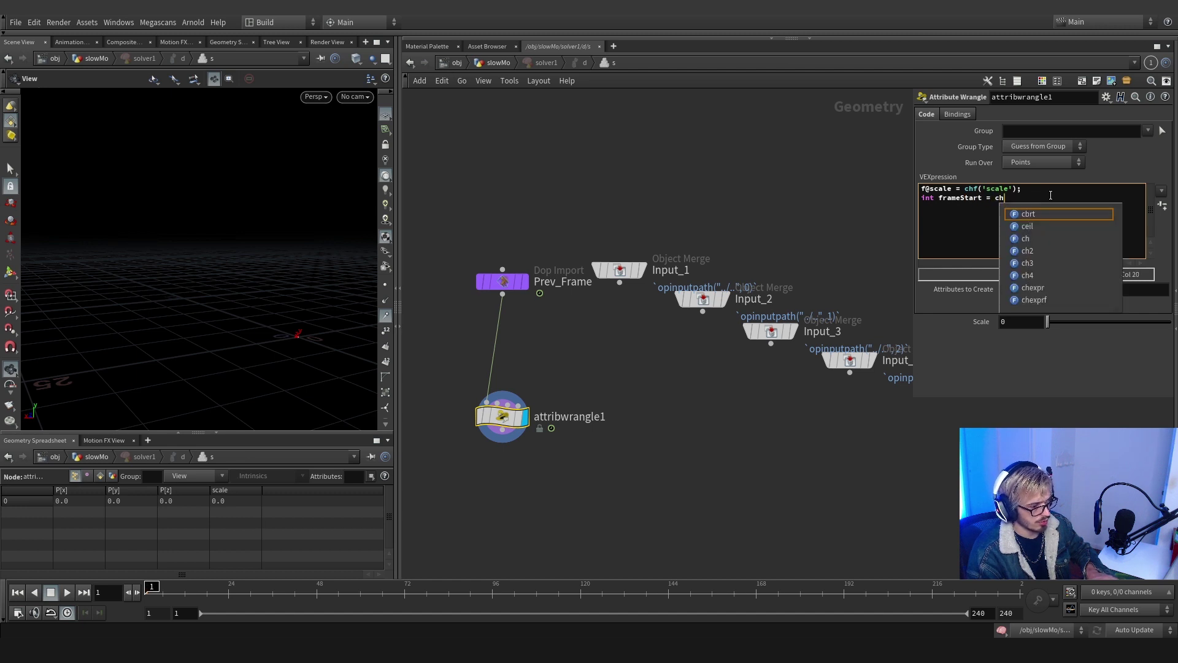
pyautogui.write("i('Frame_")
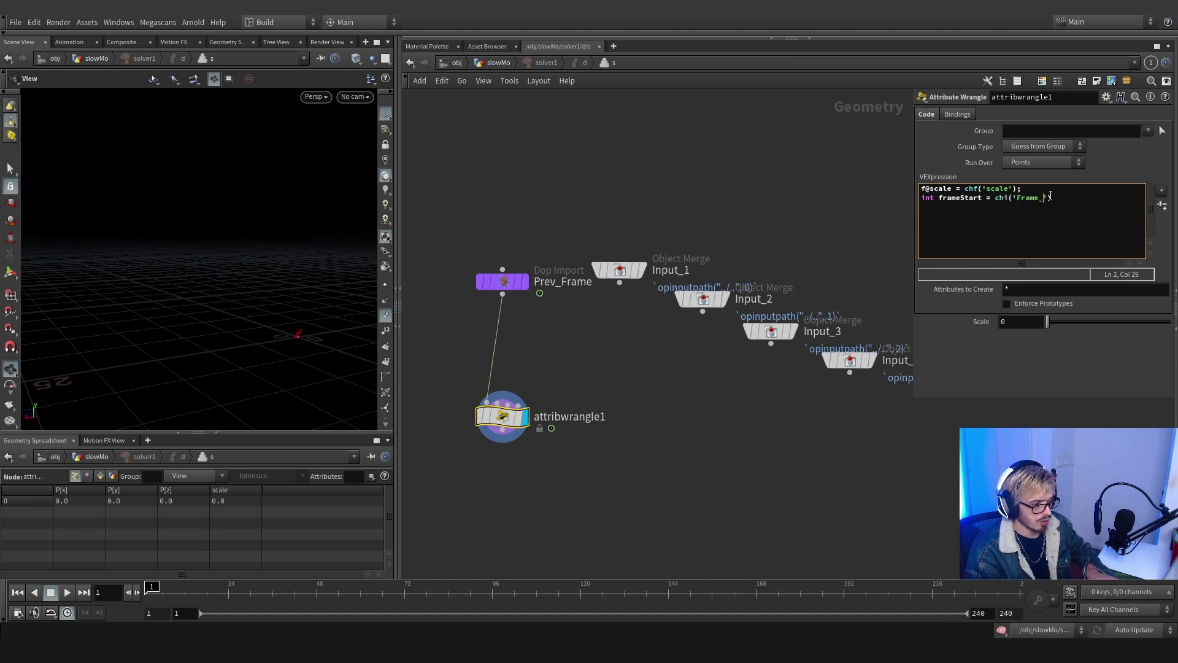
pyautogui.write('start')
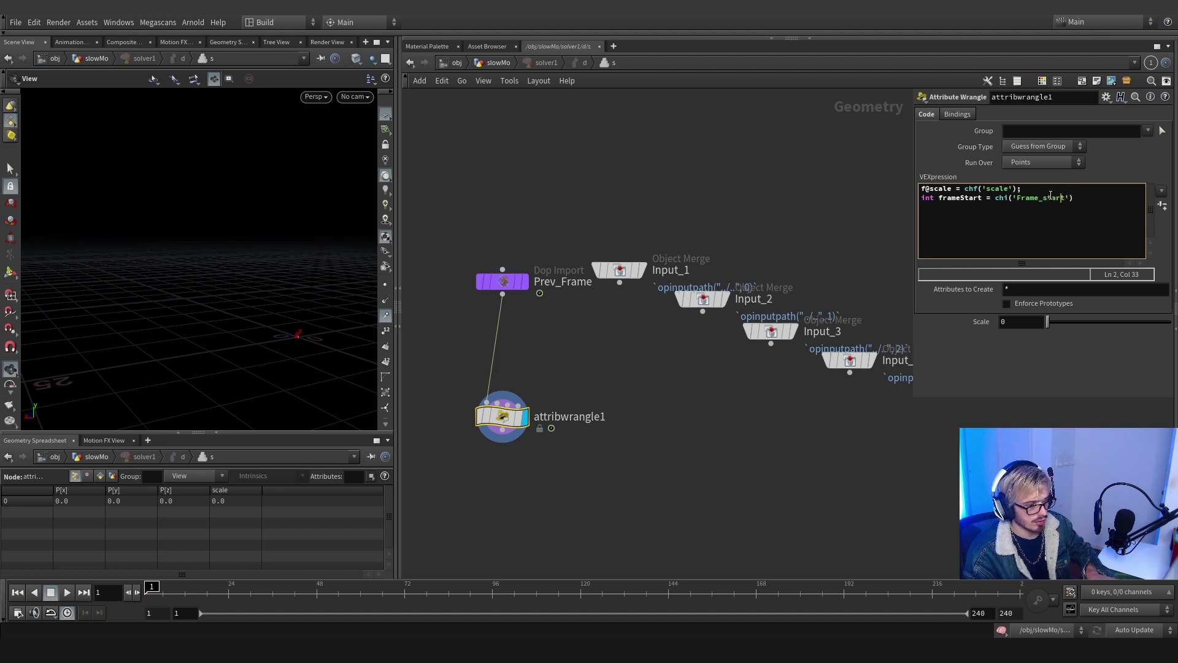
pyautogui.press('BackSpace')
pyautogui.write('f')
pyautogui.press('End')
pyautogui.write(';')
# Generate the Frame Start parameter from the wrangle's code and add blank lines below the frameStart declaration
pyautogui.click(1016, 366)
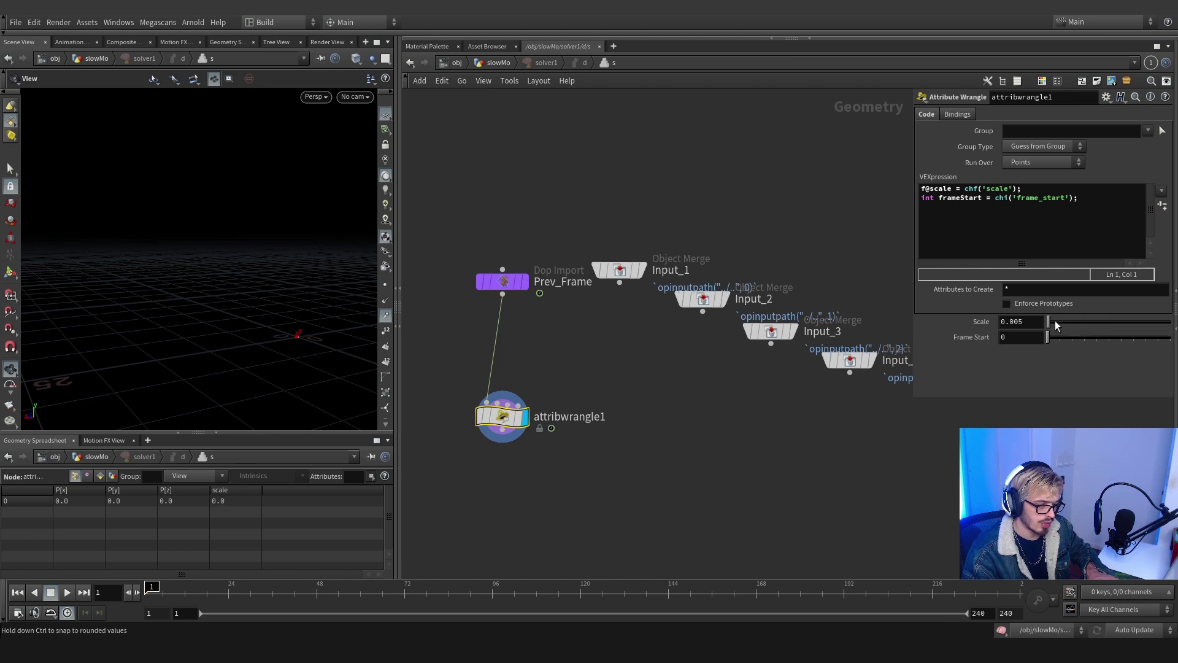
pyautogui.click(1082, 198)
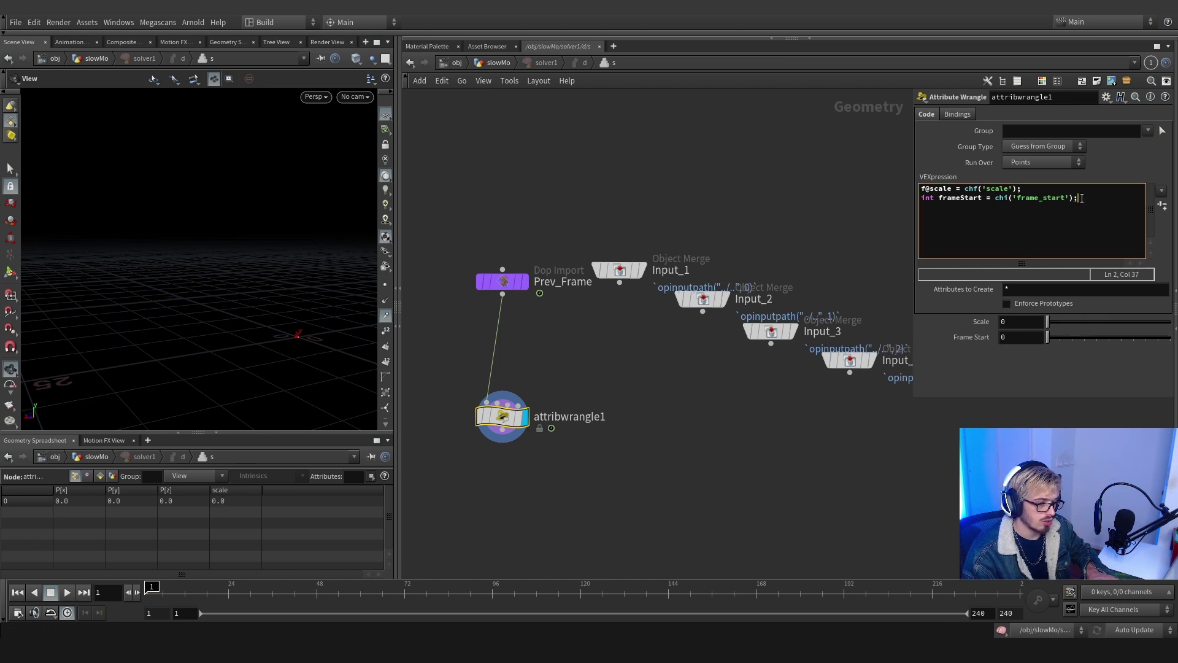
pyautogui.press('Return')
pyautogui.press('Return')
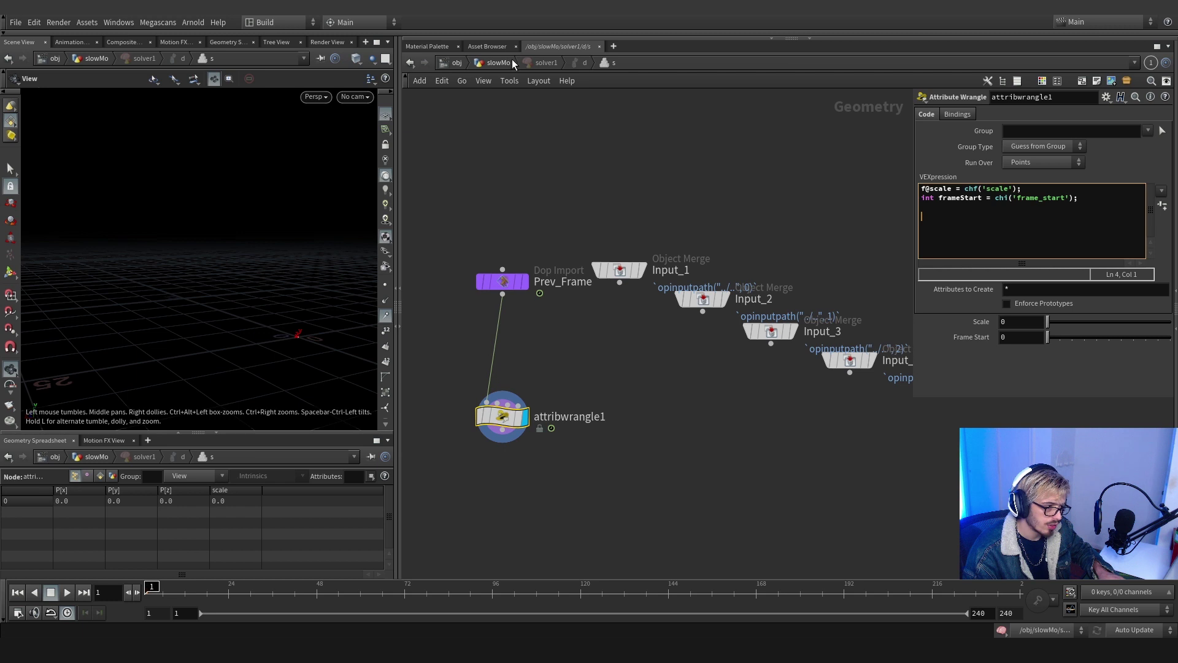
# Return to the slowMo network, disable dynamics simulation, and open dopnet1's simulation settings to inspect Offset Time
pyautogui.click(412, 63)
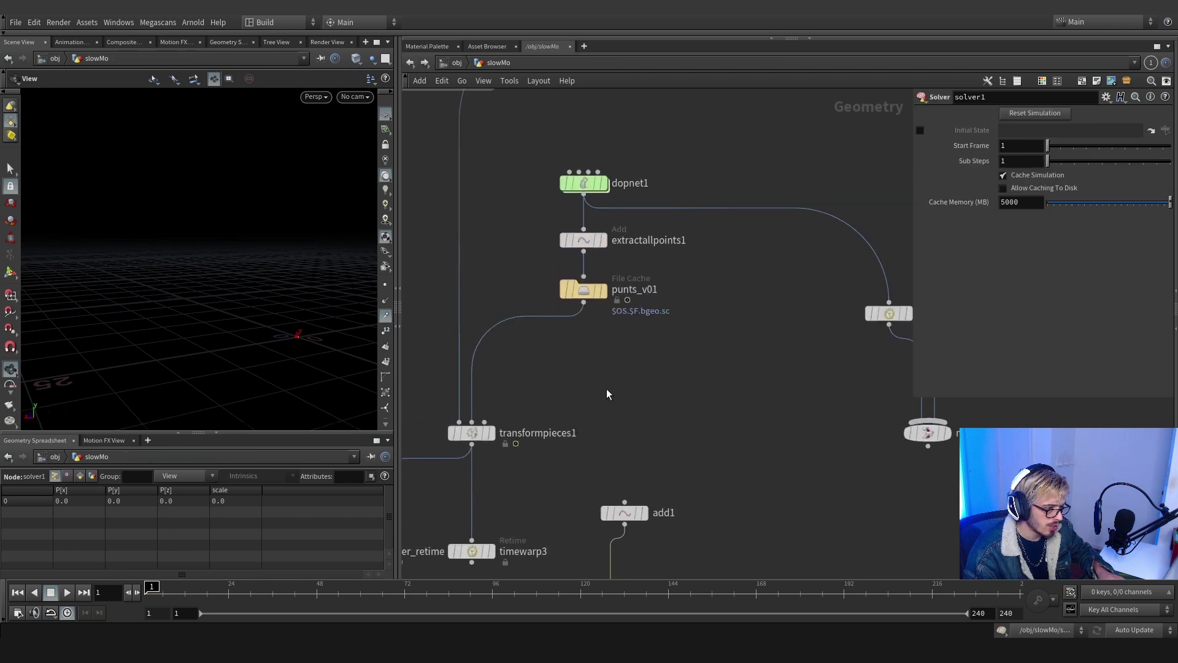
pyautogui.moveTo(526, 263); pyautogui.dragTo(630, 193)
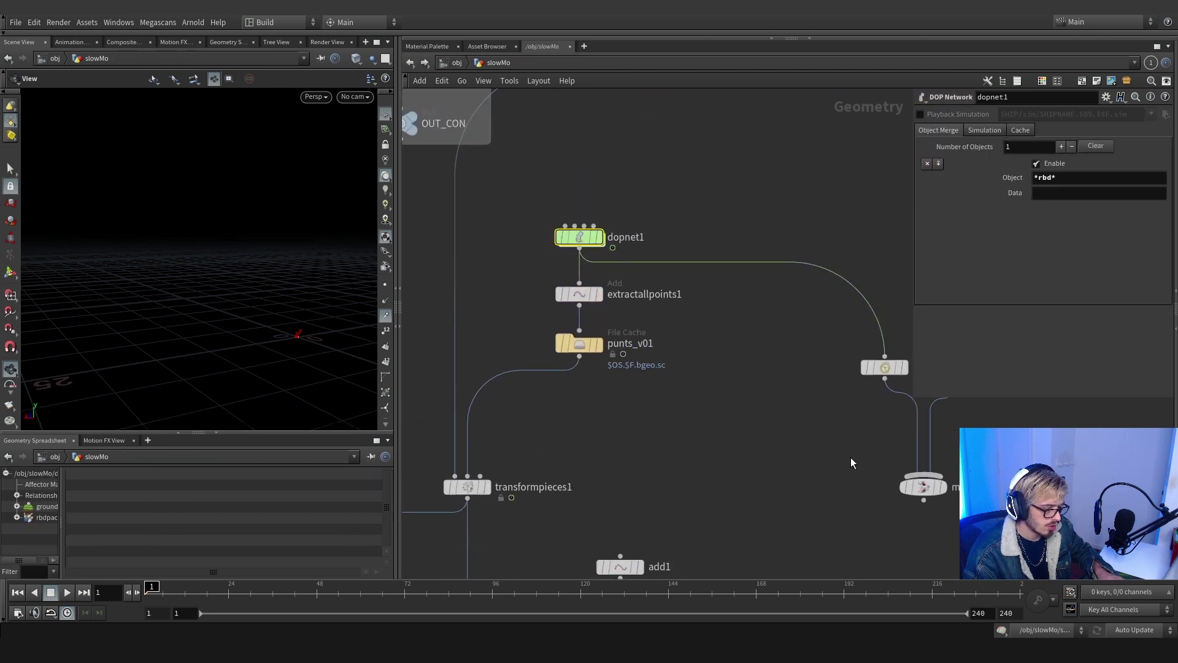
pyautogui.click(1000, 630)
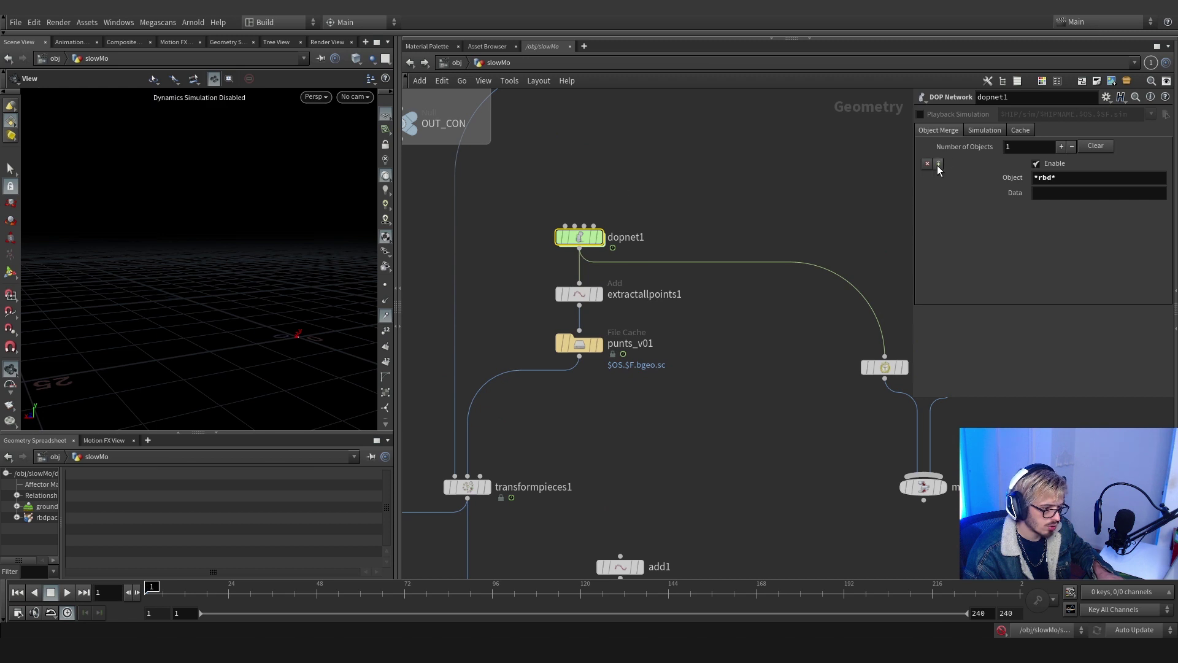
pyautogui.click(967, 129)
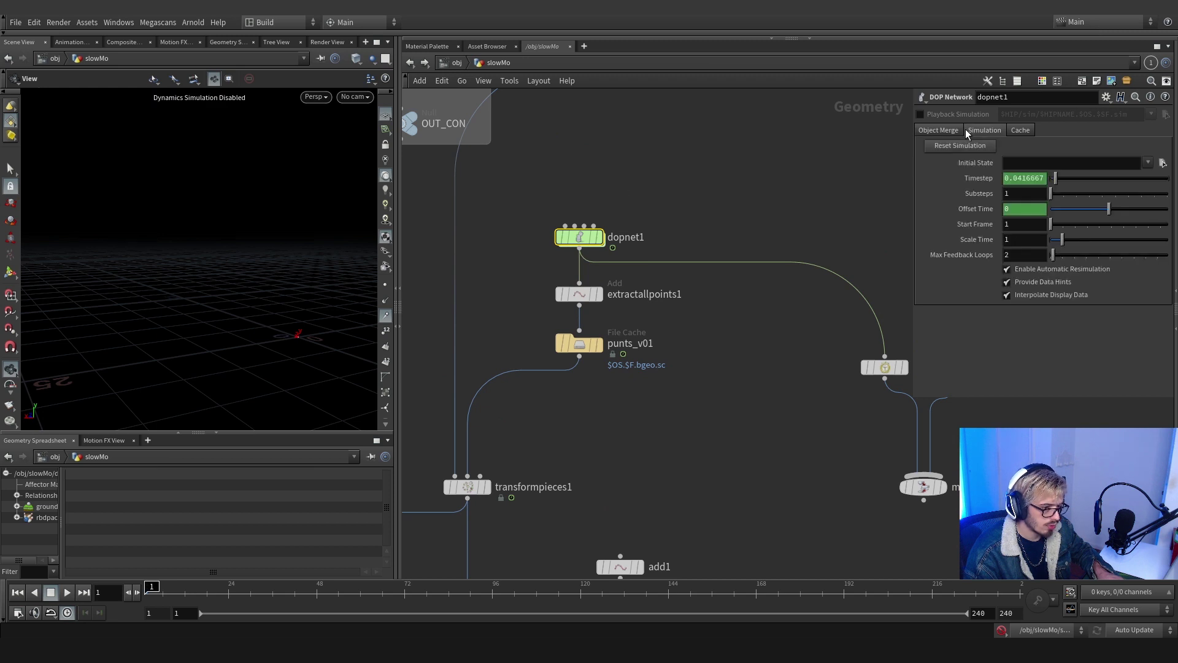
pyautogui.click(989, 212)
pyautogui.click(990, 214)
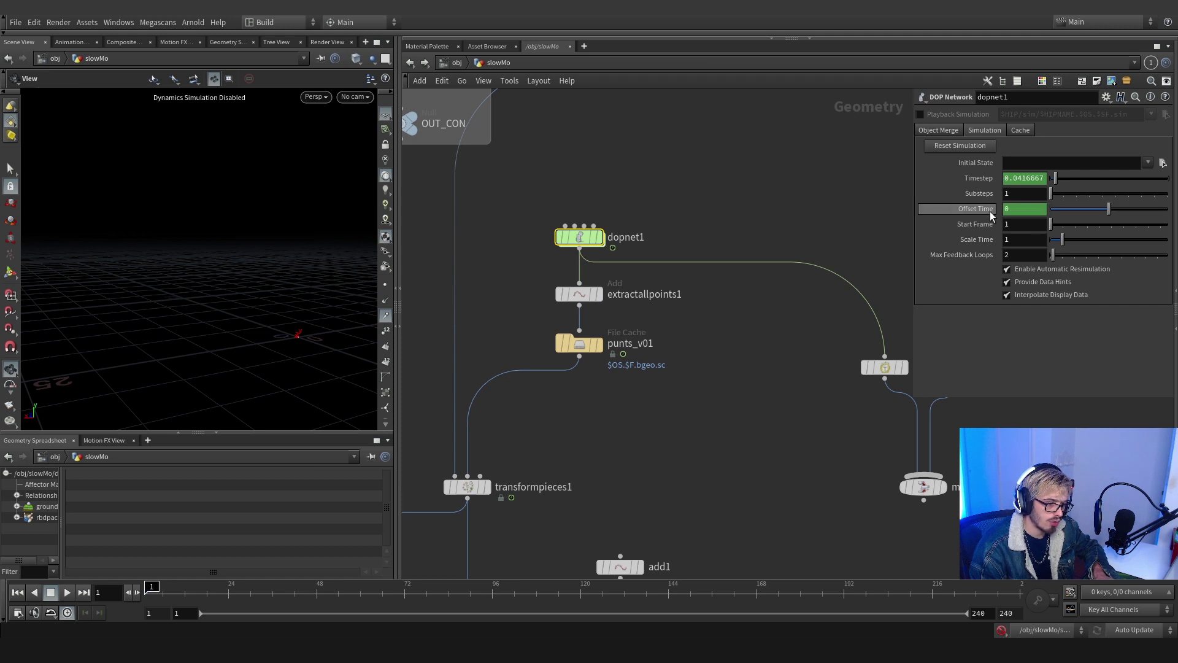
# Try Start Frame values of 24 and 25 on dopnet1, restore the default, and return to the Solver's wrangle
pyautogui.write('24')
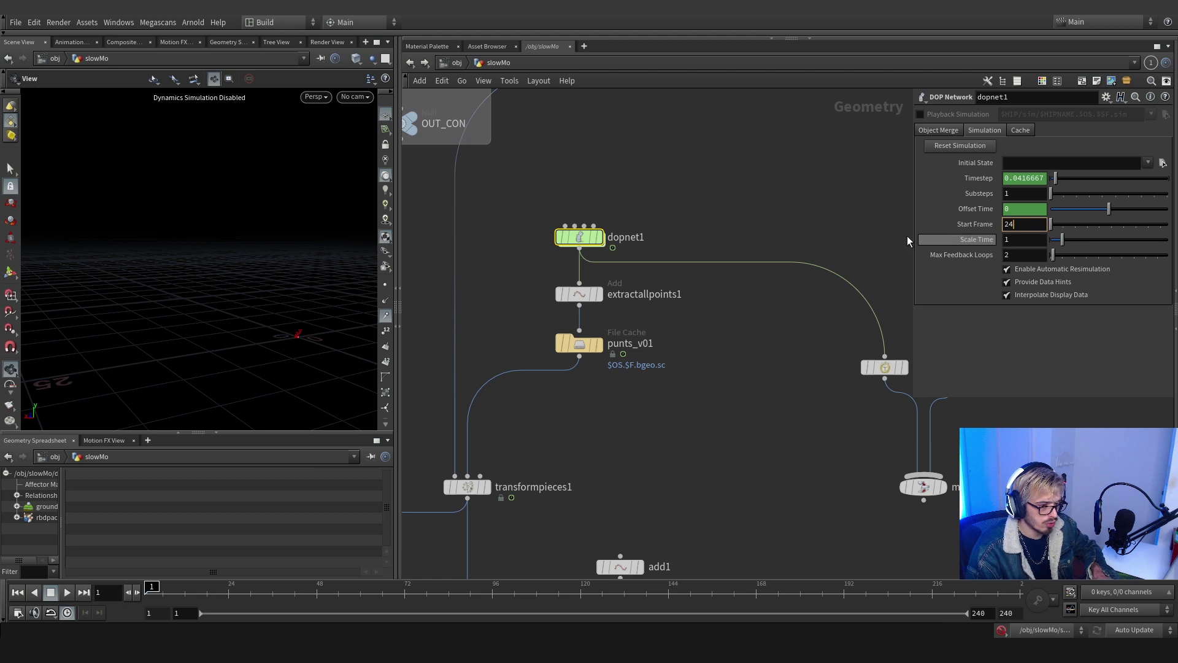
pyautogui.press('Return')
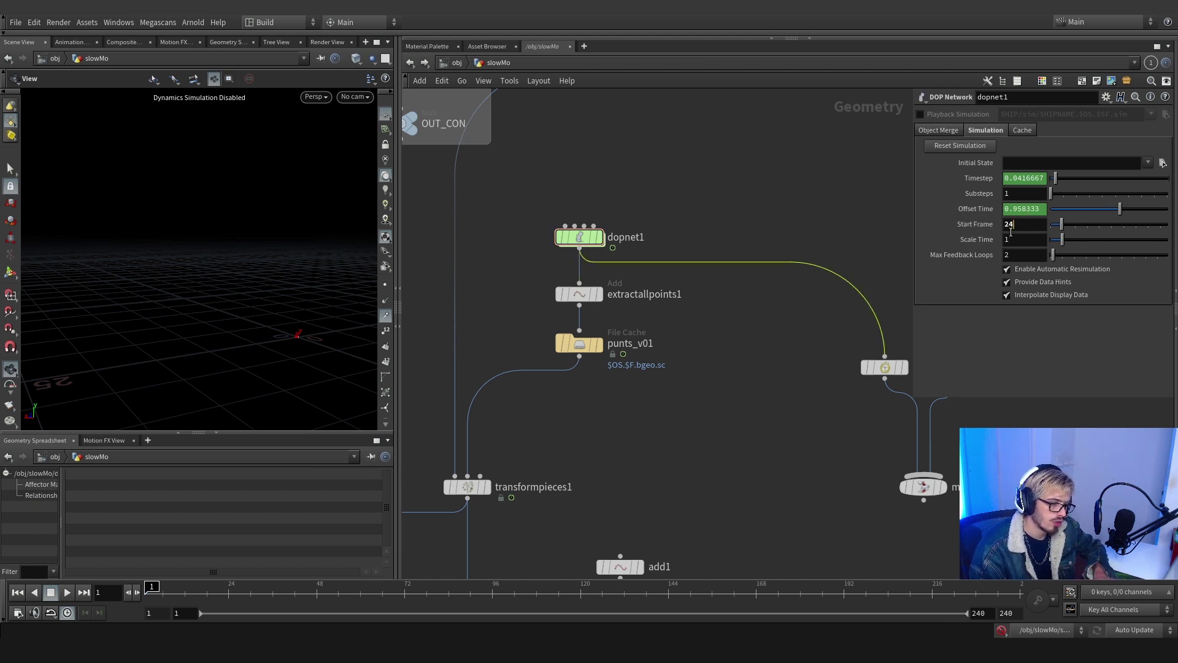
pyautogui.write('5')
pyautogui.press('Return')
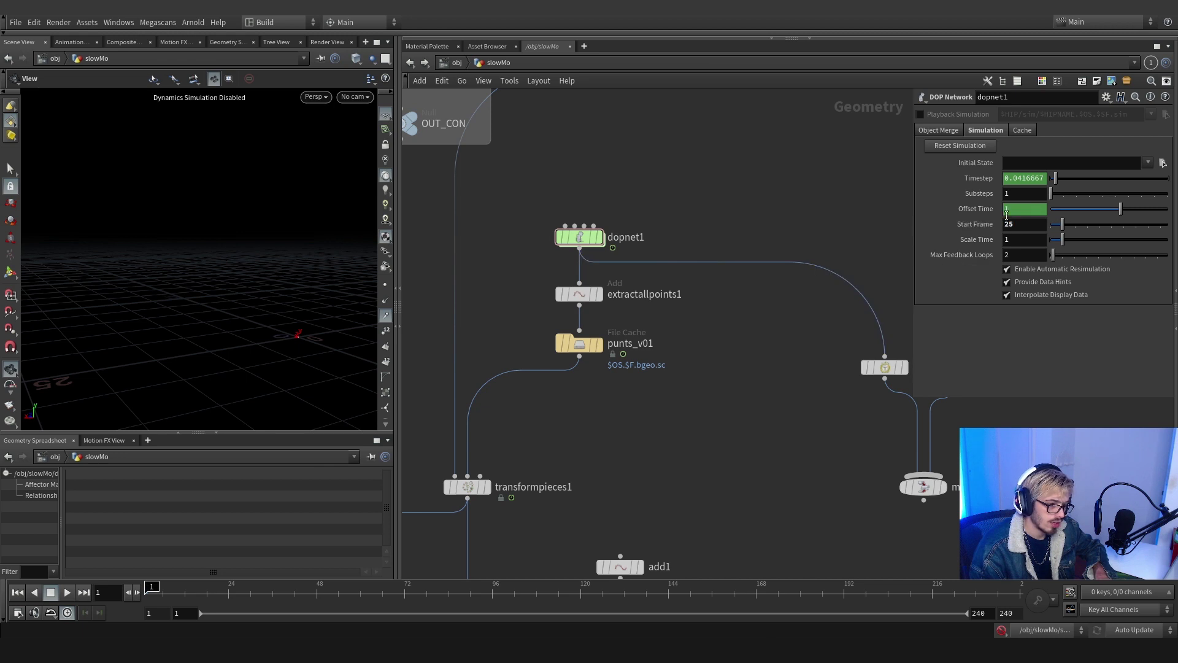
pyautogui.keyDown('ctrl'); pyautogui.middleClick(1028, 231); pyautogui.keyUp('ctrl')
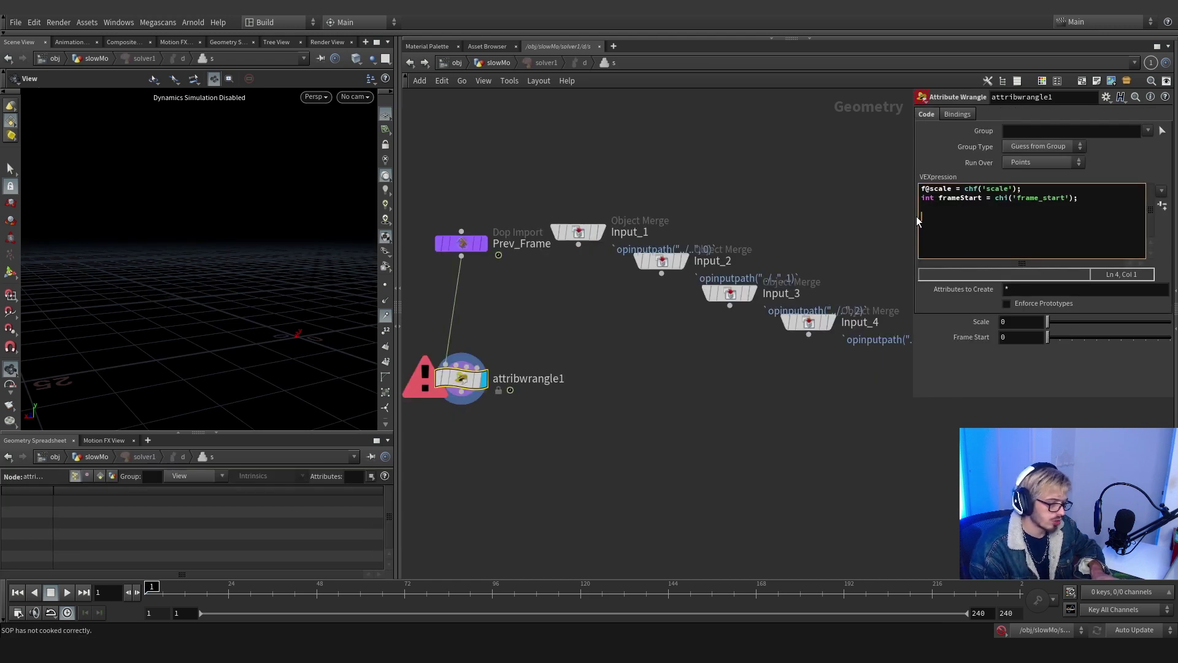
pyautogui.write('i')
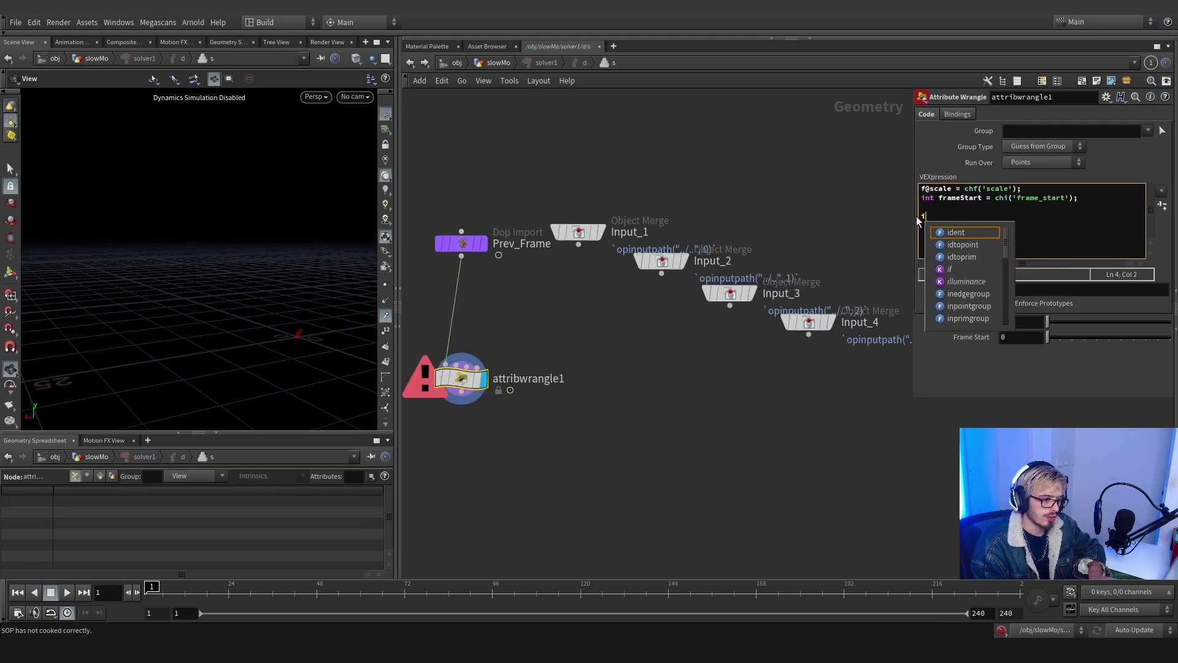
pyautogui.write('f(@Frame ==')
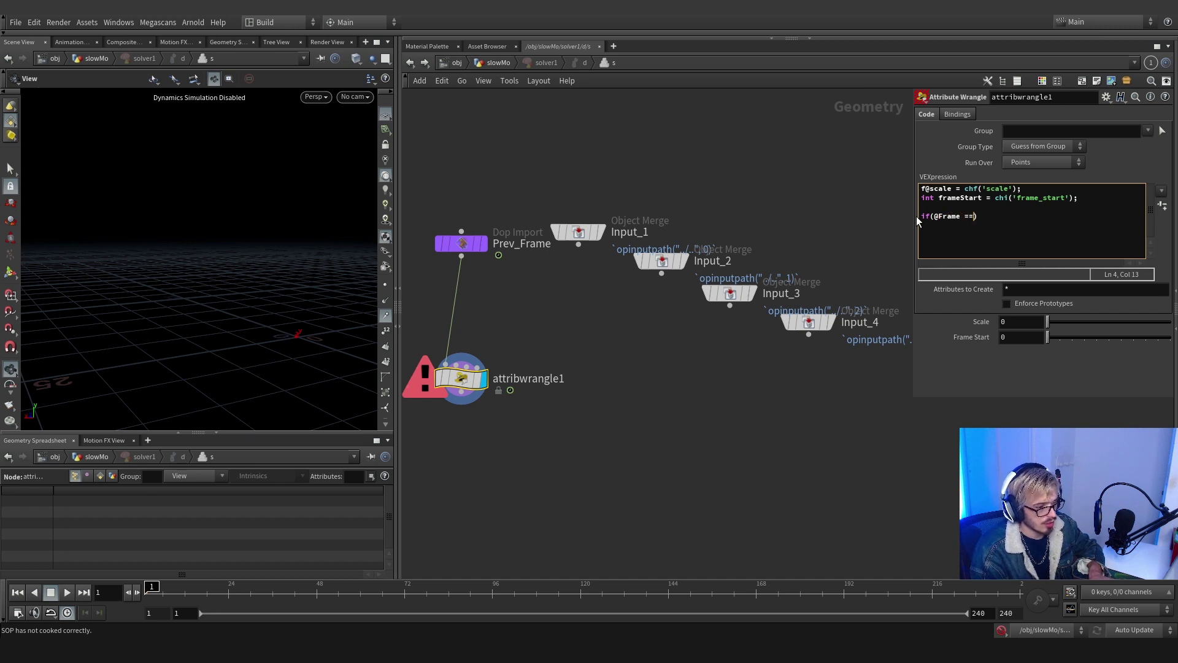
pyautogui.write('ameSta')
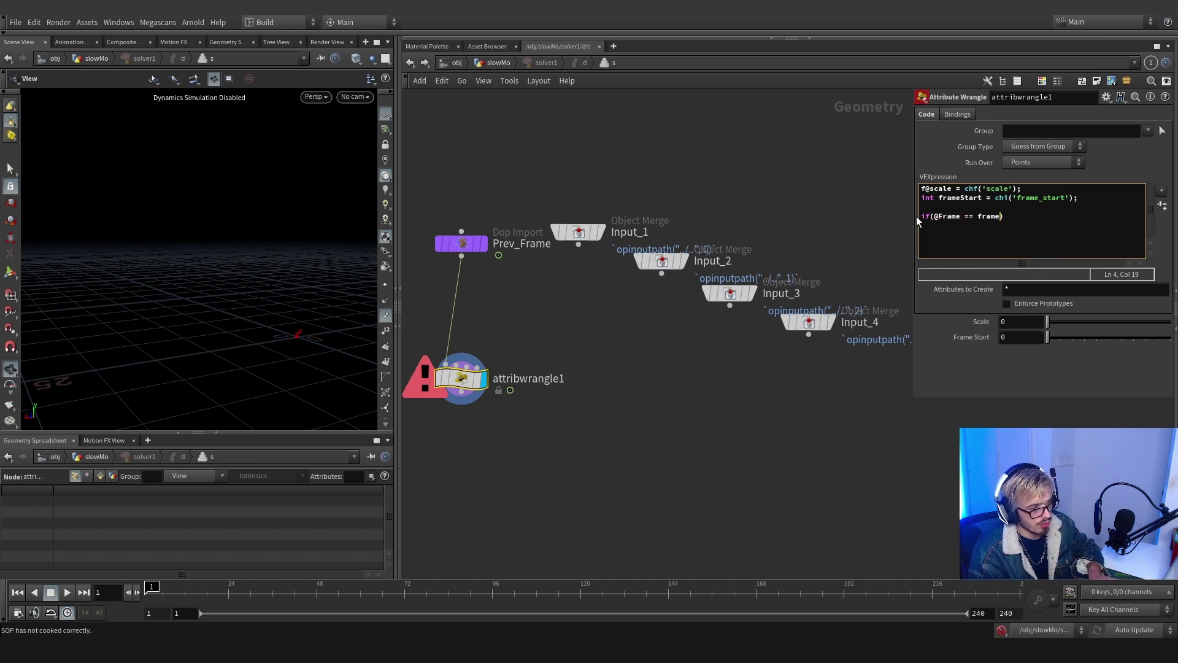
pyautogui.write('rt)')
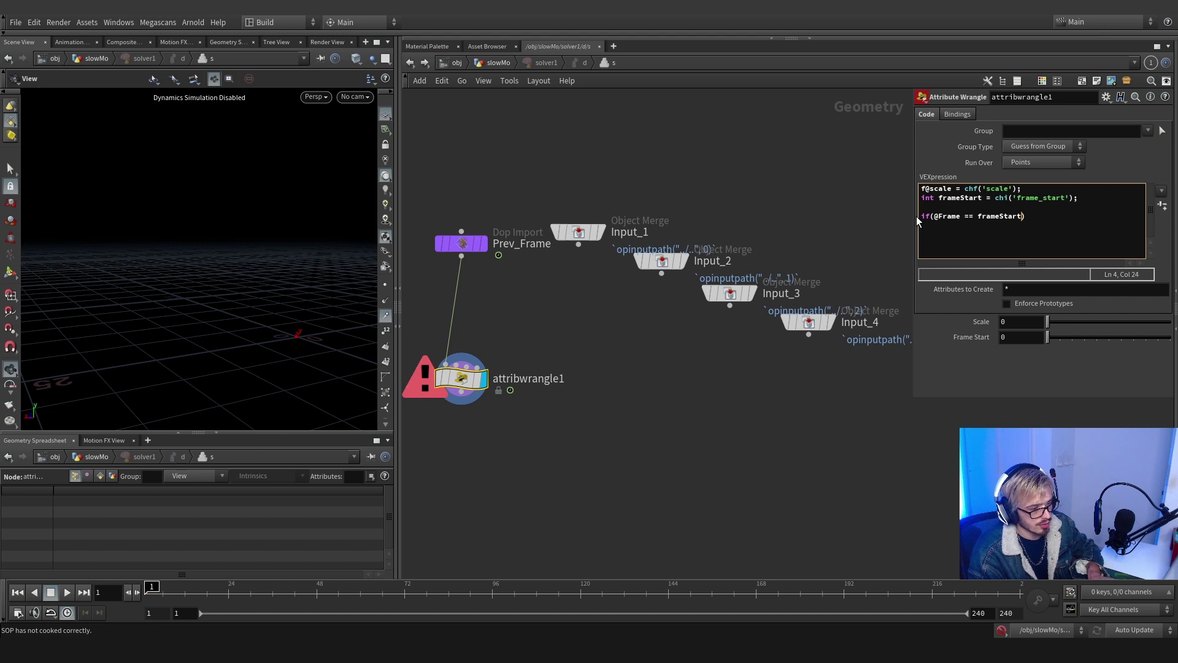
pyautogui.write('{')
pyautogui.press('Return')
pyautogui.press('Return')
pyautogui.write('}')
pyautogui.press('Left')
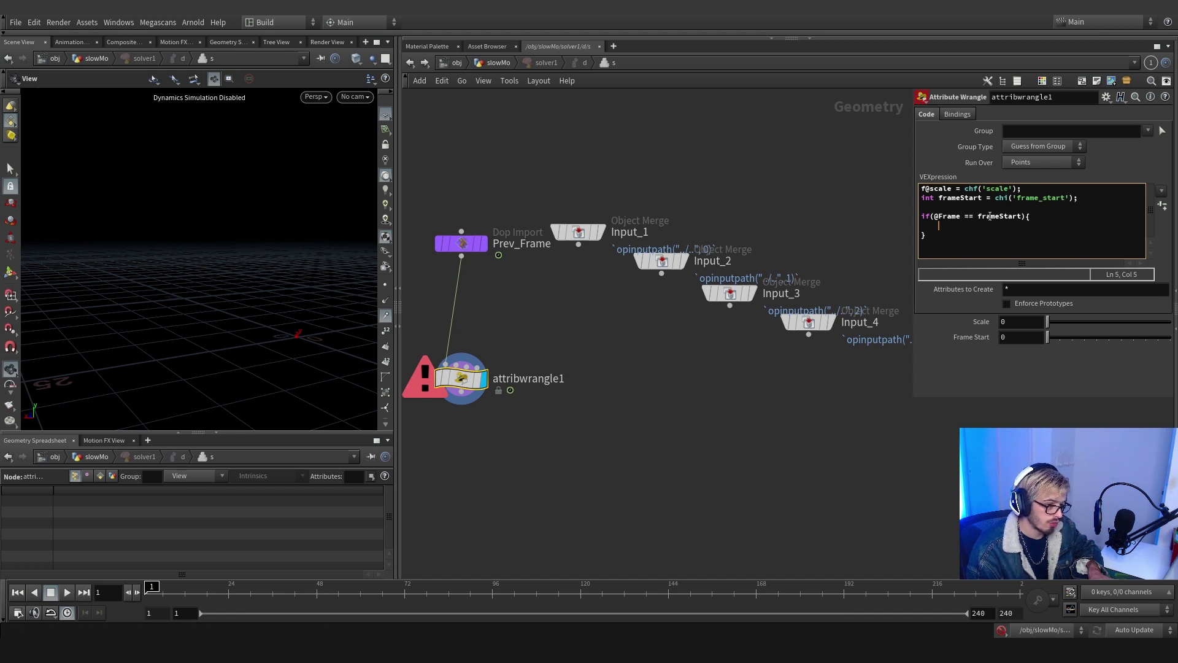
# Set the wrangle's Frame Start parameter to 1
pyautogui.click(1009, 337)
pyautogui.write('1')
pyautogui.press('Return')
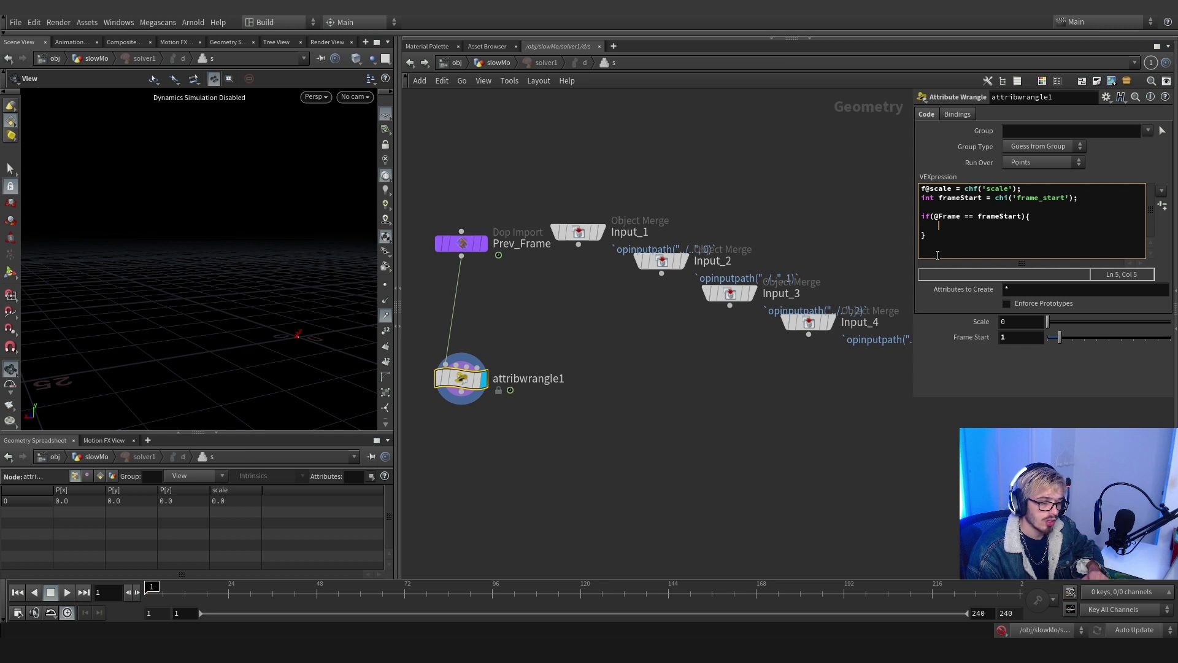
pyautogui.write('@')
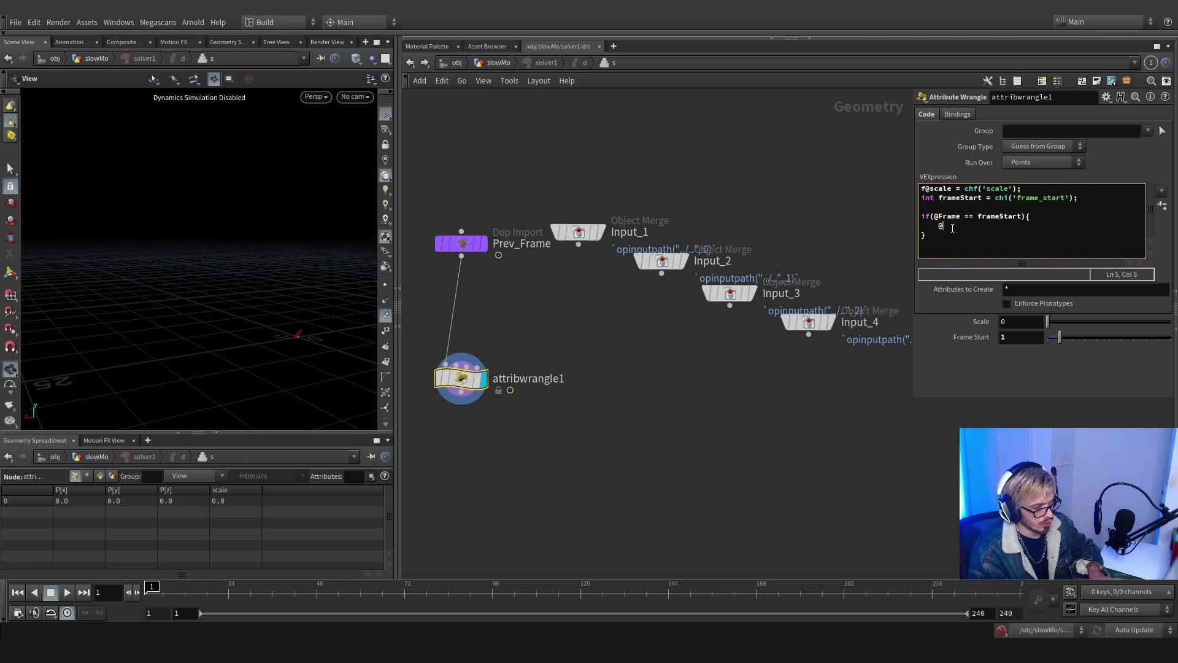
pyautogui.write('time =')
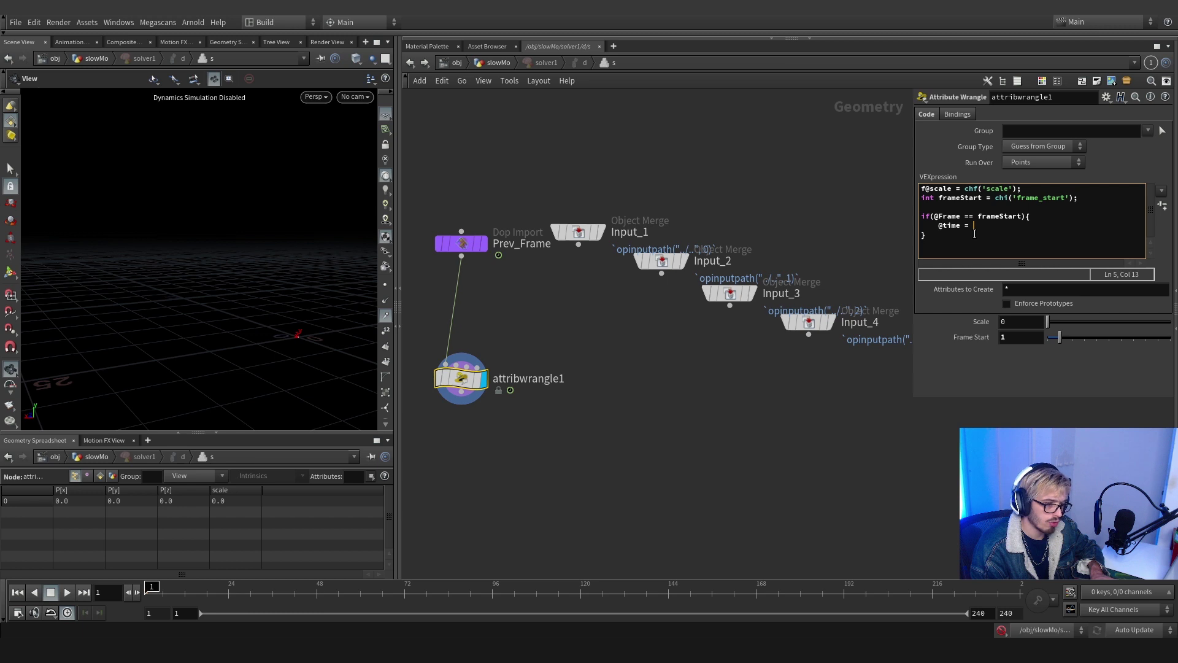
pyautogui.write('()')
pyautogui.press('Left')
pyautogui.write('frame')
pyautogui.write('Start')
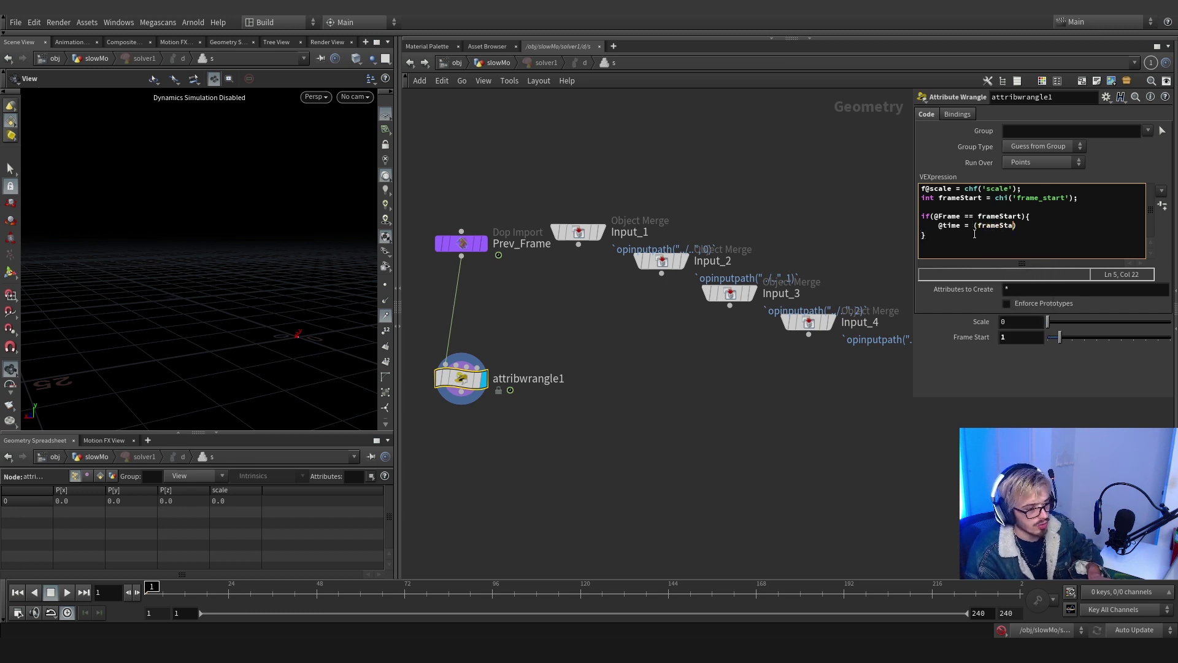
pyautogui.write(' - 1)')
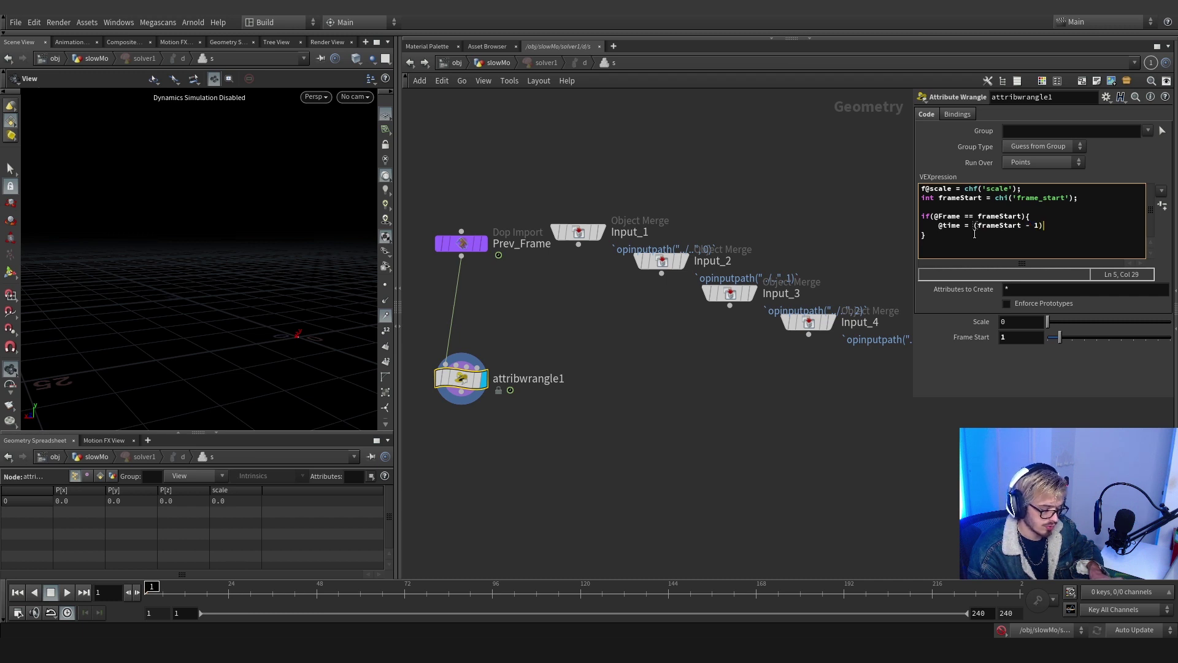
pyautogui.write('/')
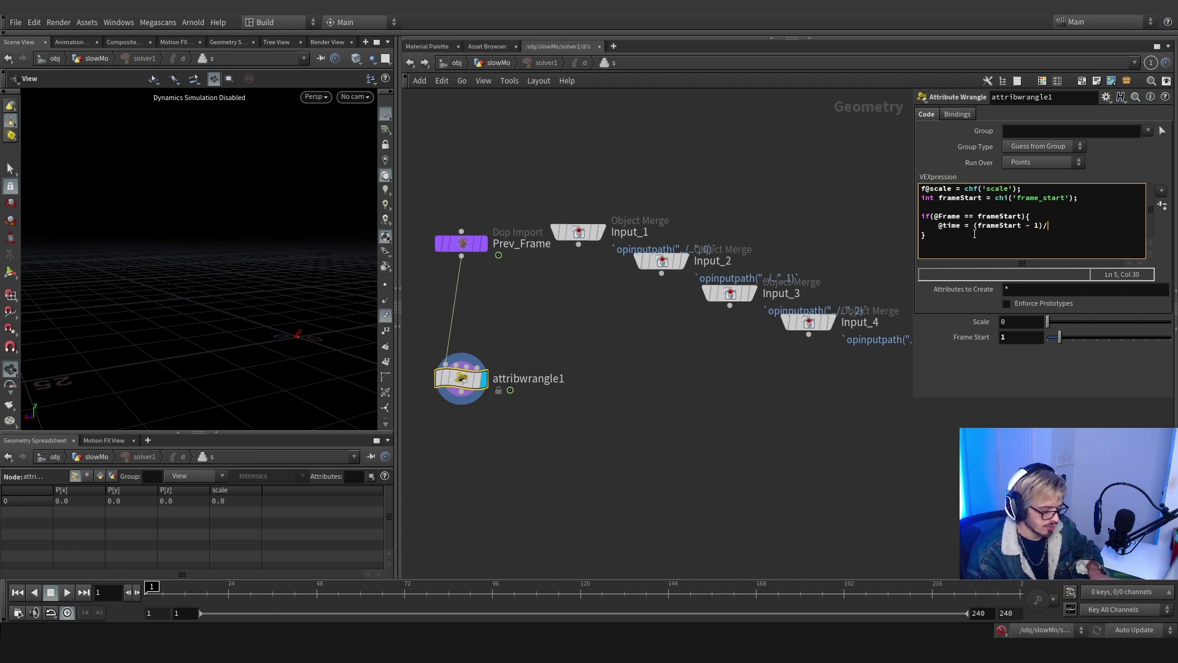
pyautogui.write('$FPS')
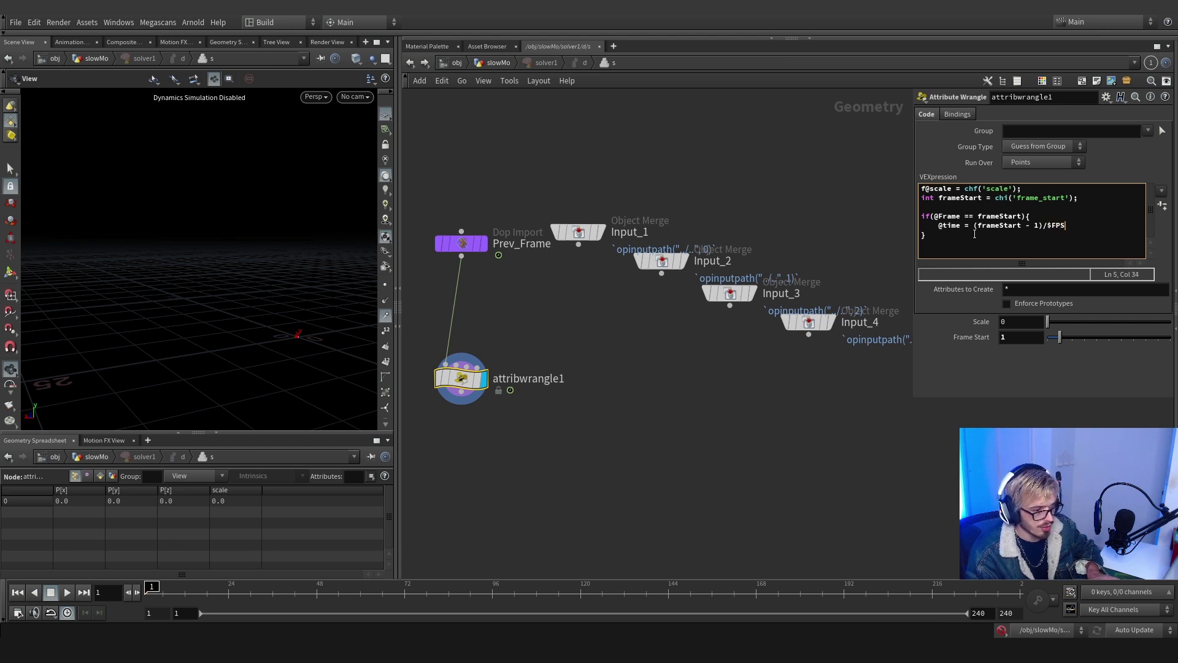
pyautogui.write(';')
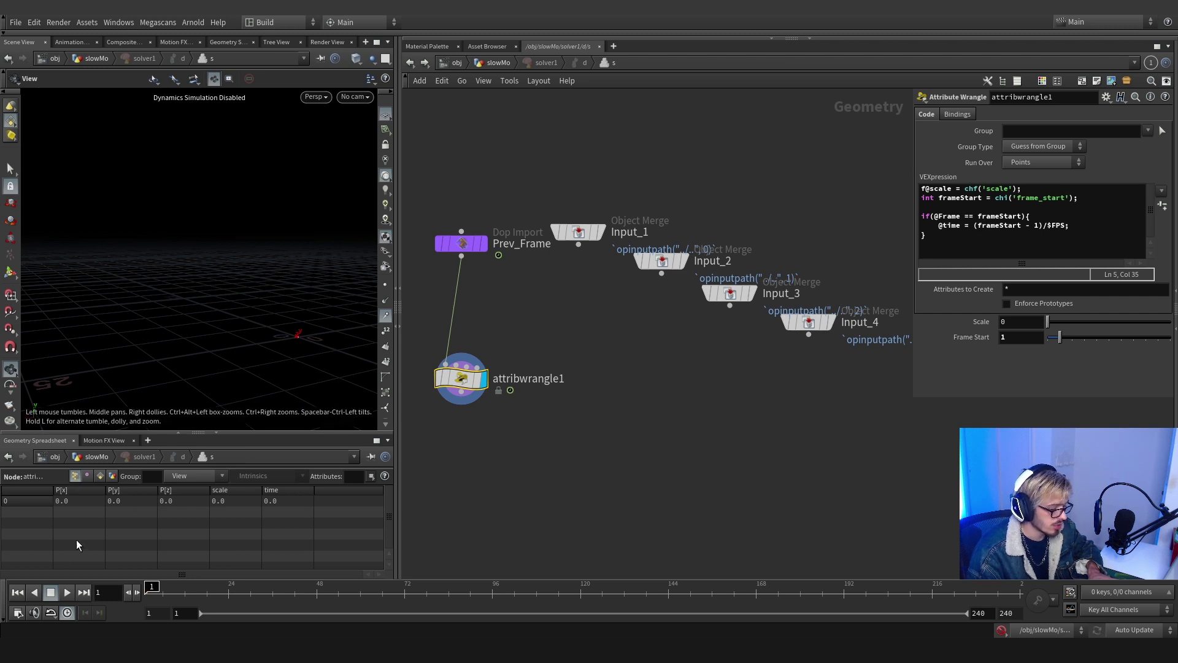
# Check the FPS value in the Global Animation Options and compare it with the $FPS term in the code
pyautogui.click(18, 611)
pyautogui.doubleClick(28, 408)
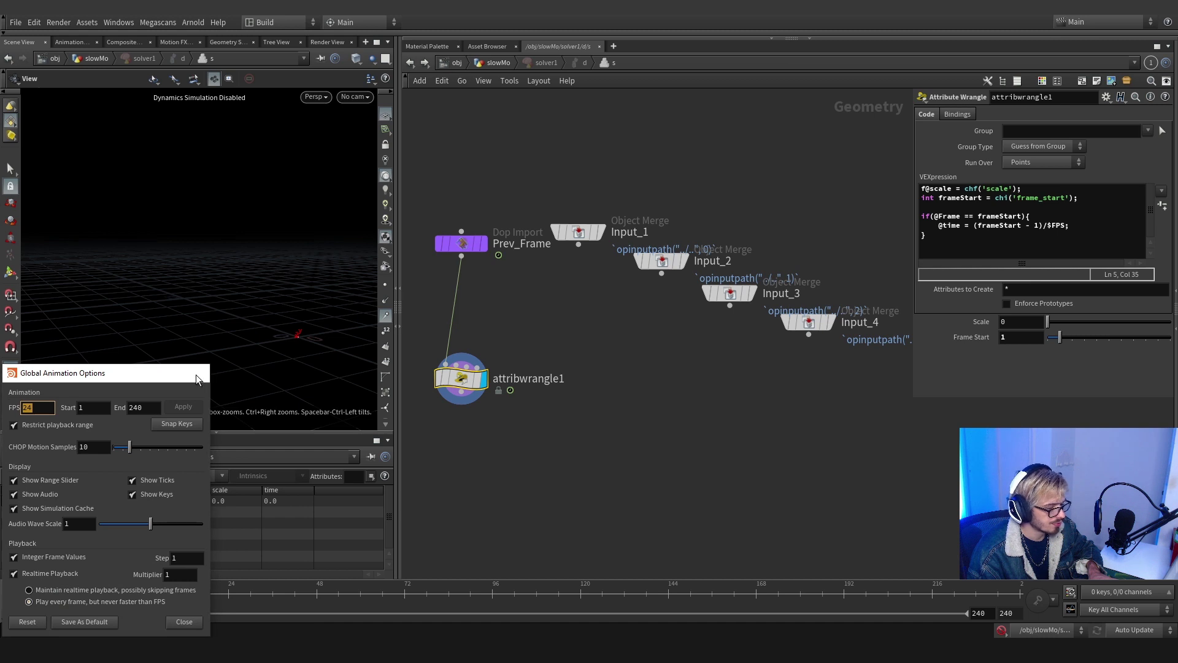
pyautogui.click(201, 373)
pyautogui.doubleClick(1049, 225)
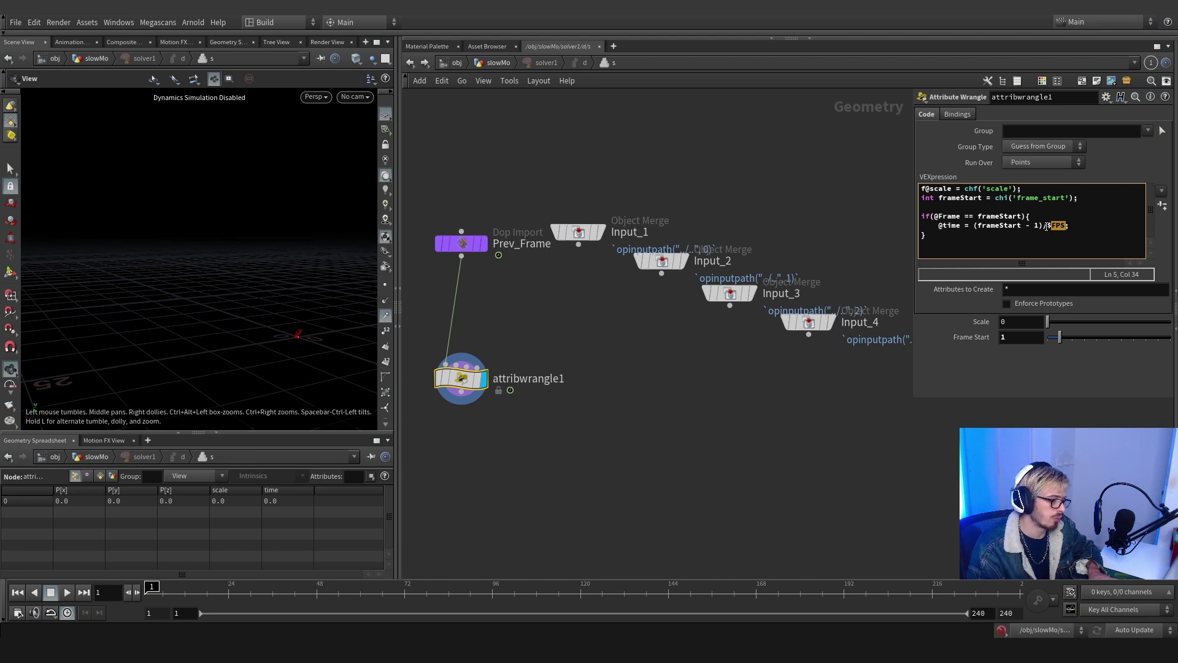
pyautogui.click(1075, 223)
pyautogui.moveTo(1075, 223); pyautogui.dragTo(1048, 225)
# Add an else block to the wrangle's if statement containing f@time += scale/$FPS;
pyautogui.click(966, 240)
pyautogui.press('Right')
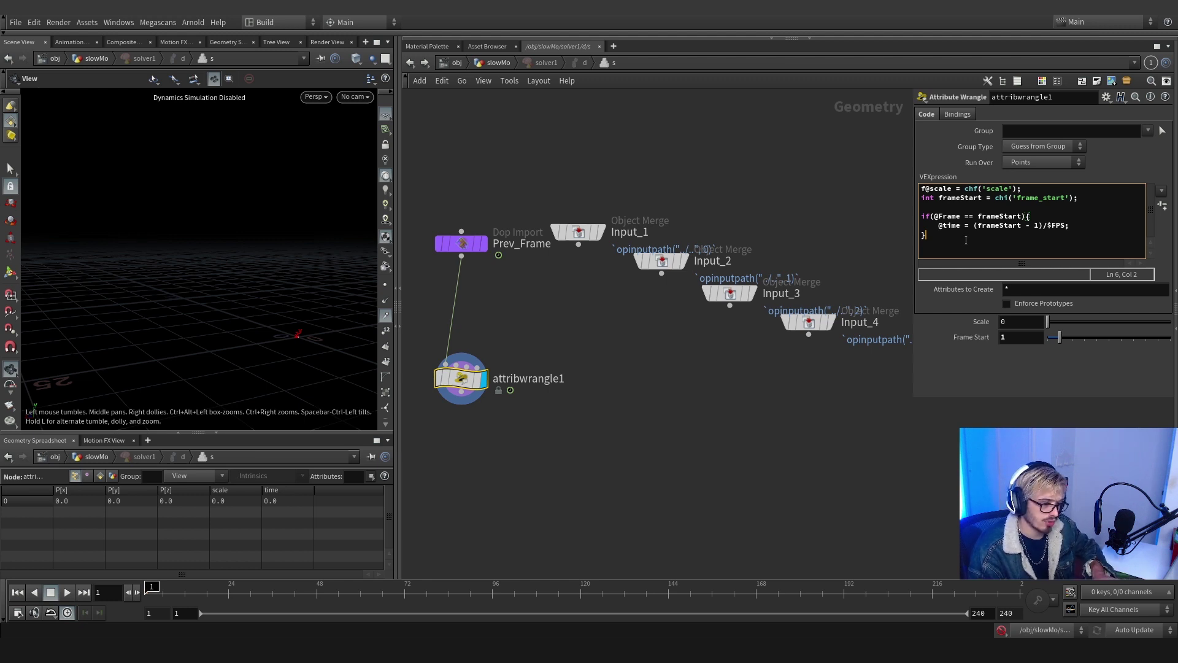
pyautogui.write('else')
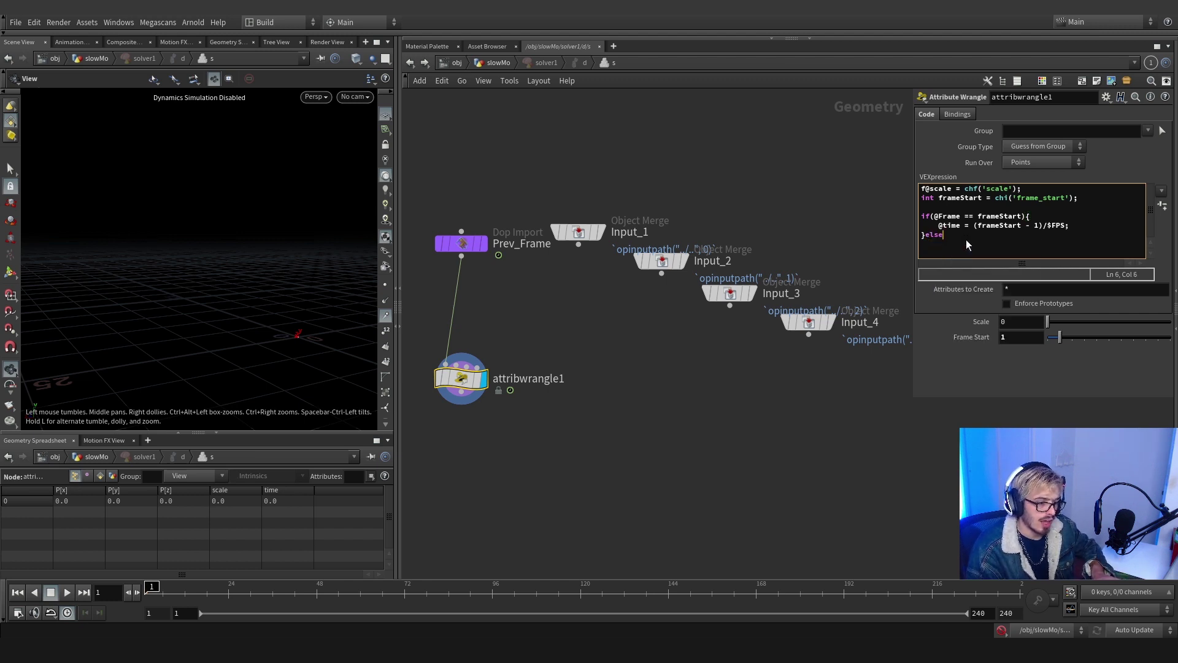
pyautogui.write('{')
pyautogui.press('Return')
pyautogui.write('f@')
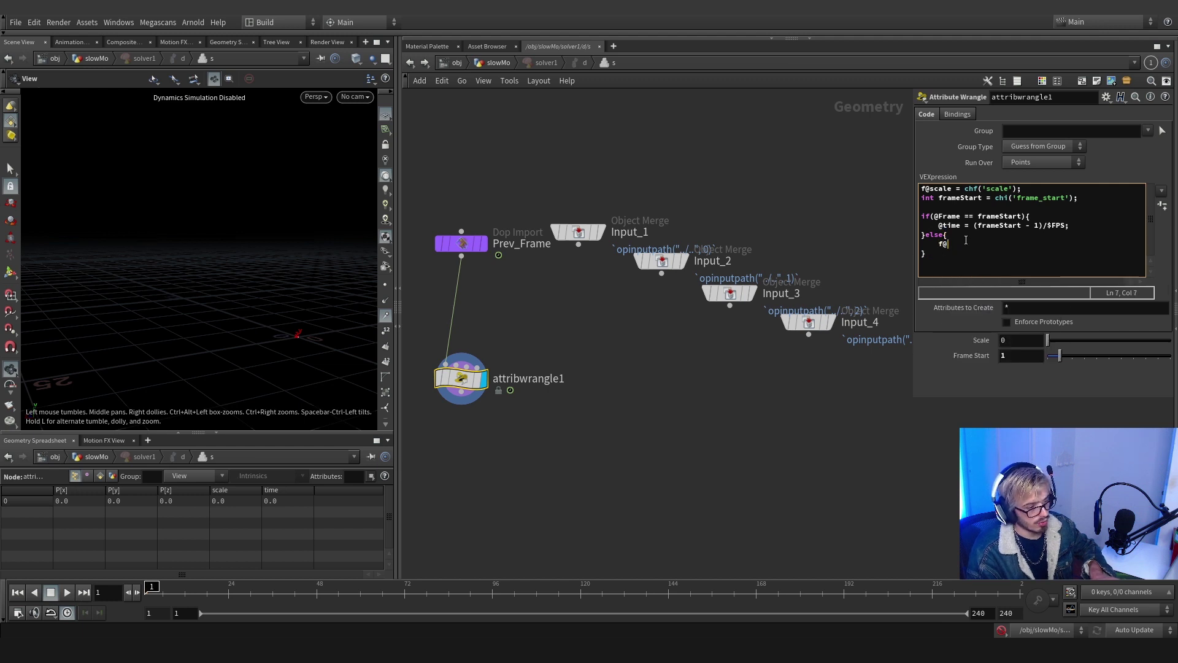
pyautogui.write('time ')
pyautogui.write('+')
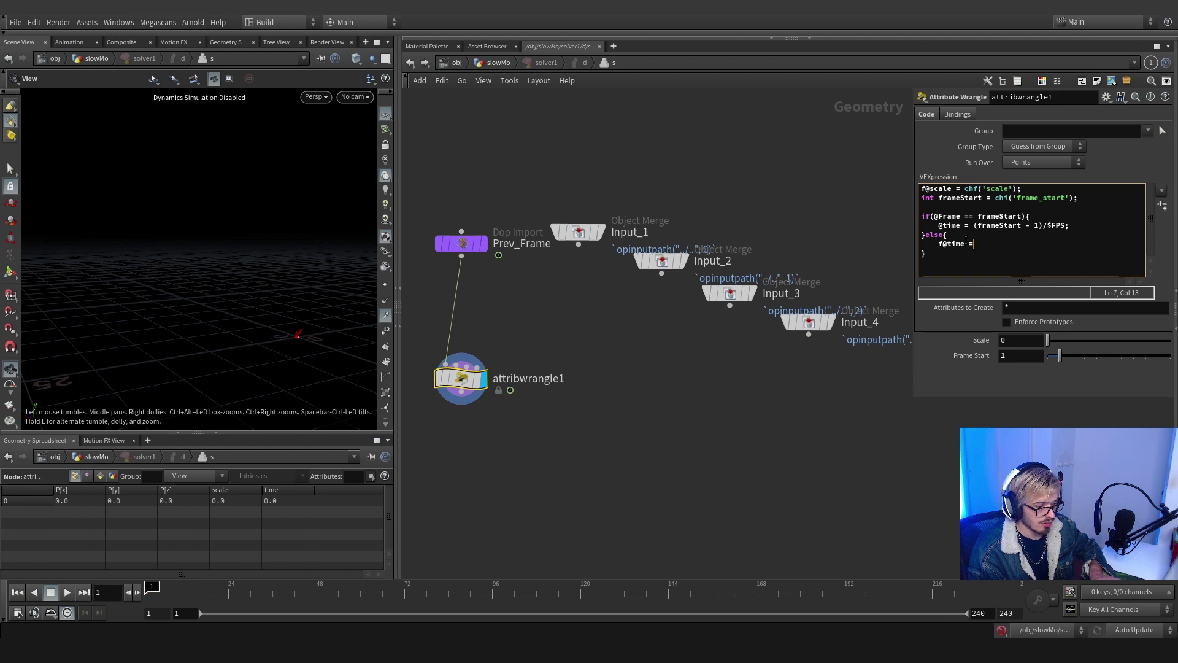
pyautogui.write('=')
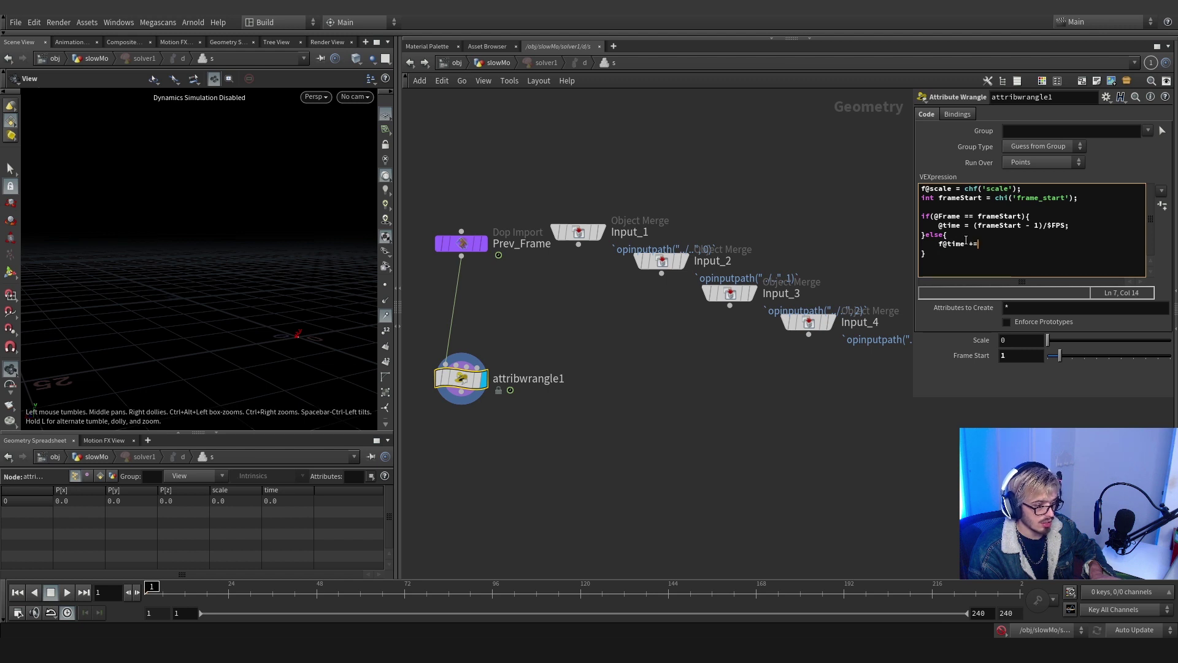
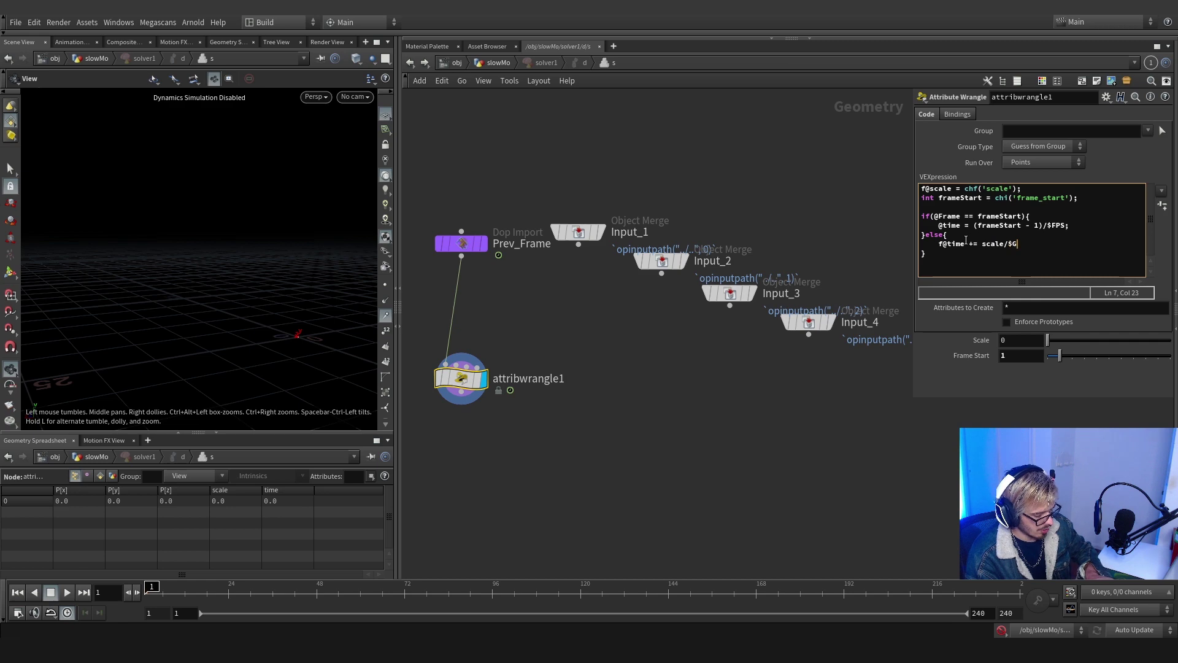
pyautogui.write(';')
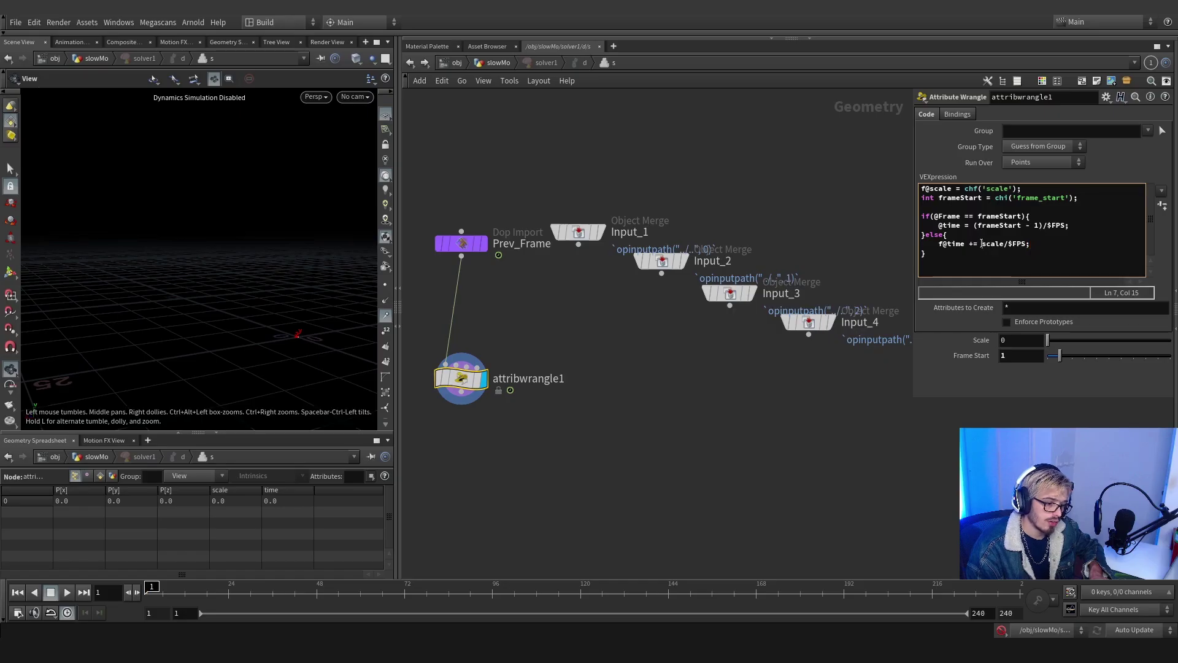
# Change the scale declaration from a point attribute to a local variable: float scale = chf('scale');
pyautogui.click(920, 189)
pyautogui.press('Delete')
pyautogui.press('Delete')
pyautogui.write('float')
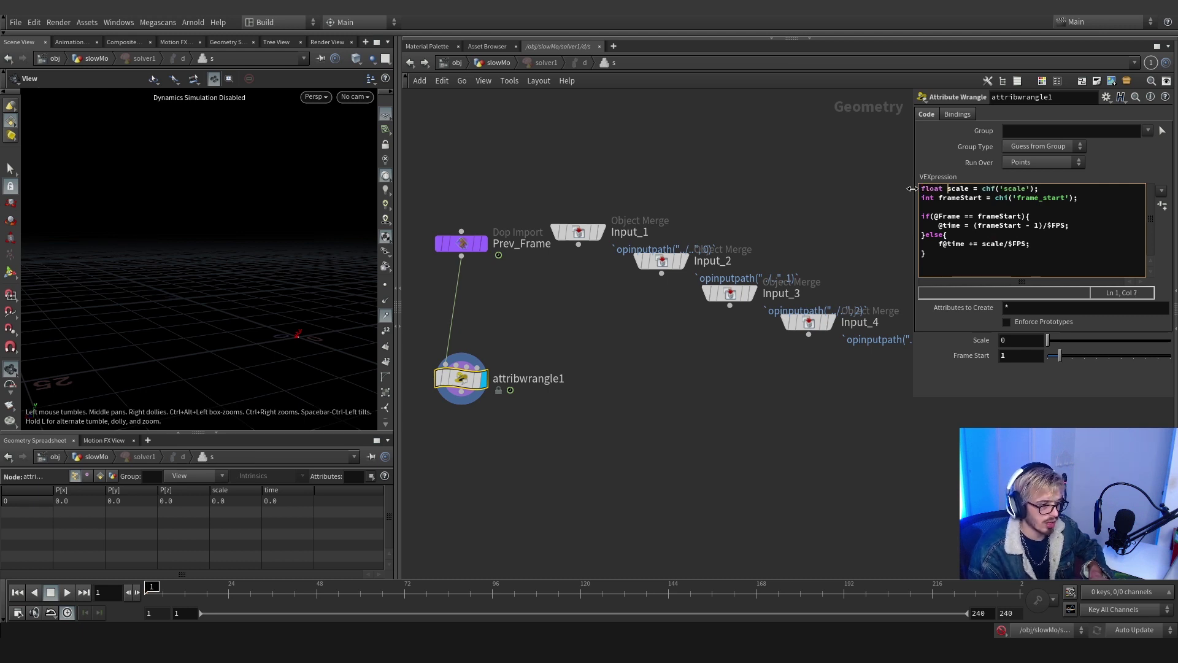
pyautogui.hotkey('ctrl', 'a')
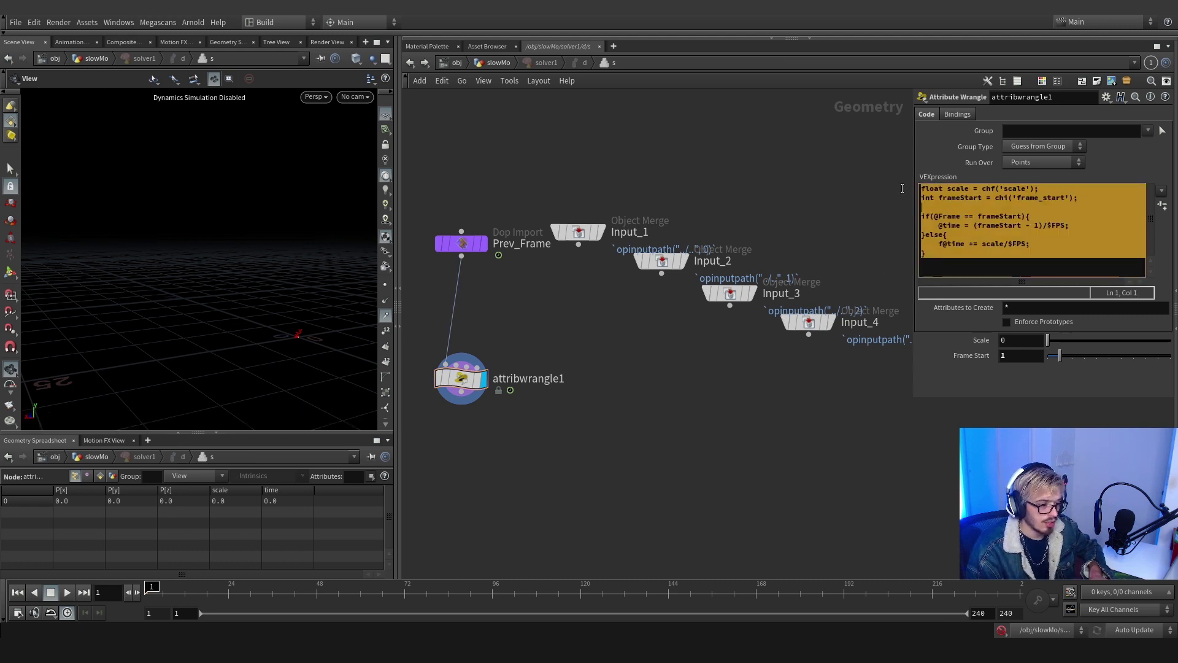
# Link the Frame Start parameter of the wrangle inside solver1 to the solver's Start Frame with a relative reference
pyautogui.press('u')
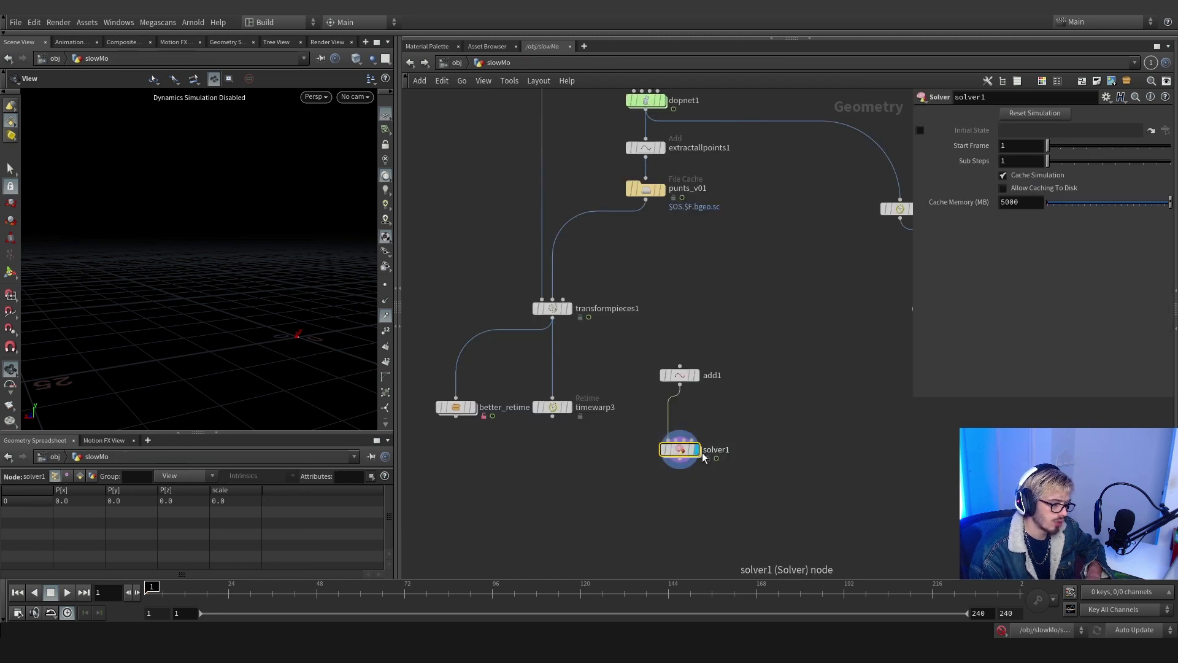
pyautogui.rightClick(980, 149)
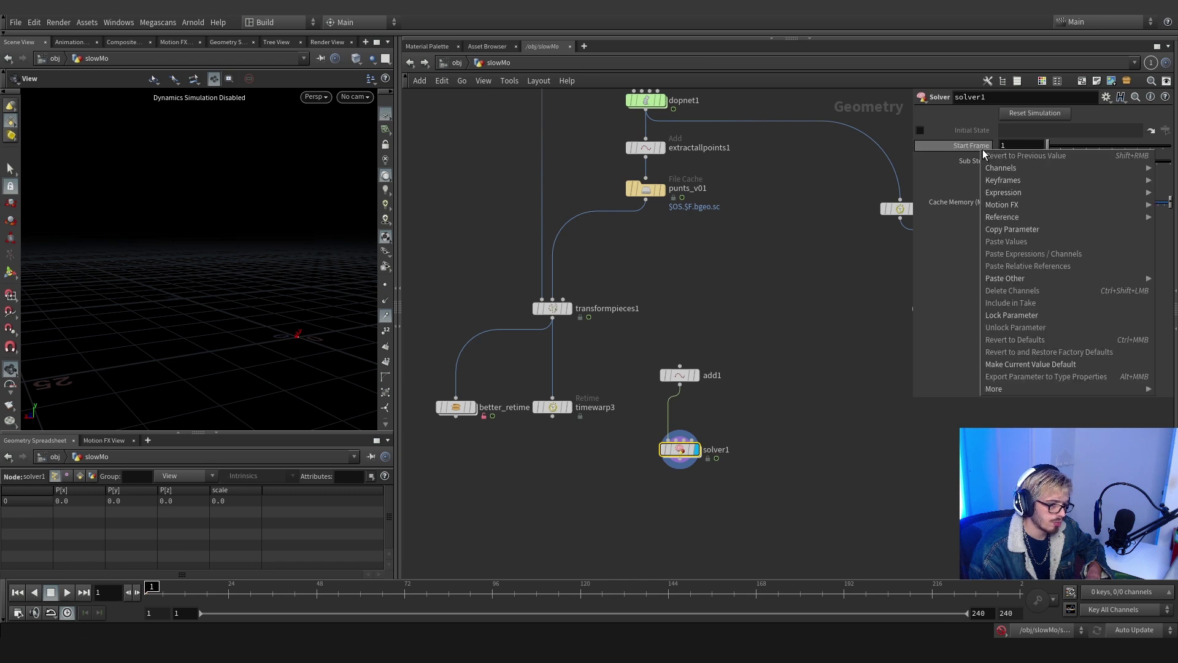
pyautogui.click(1014, 230)
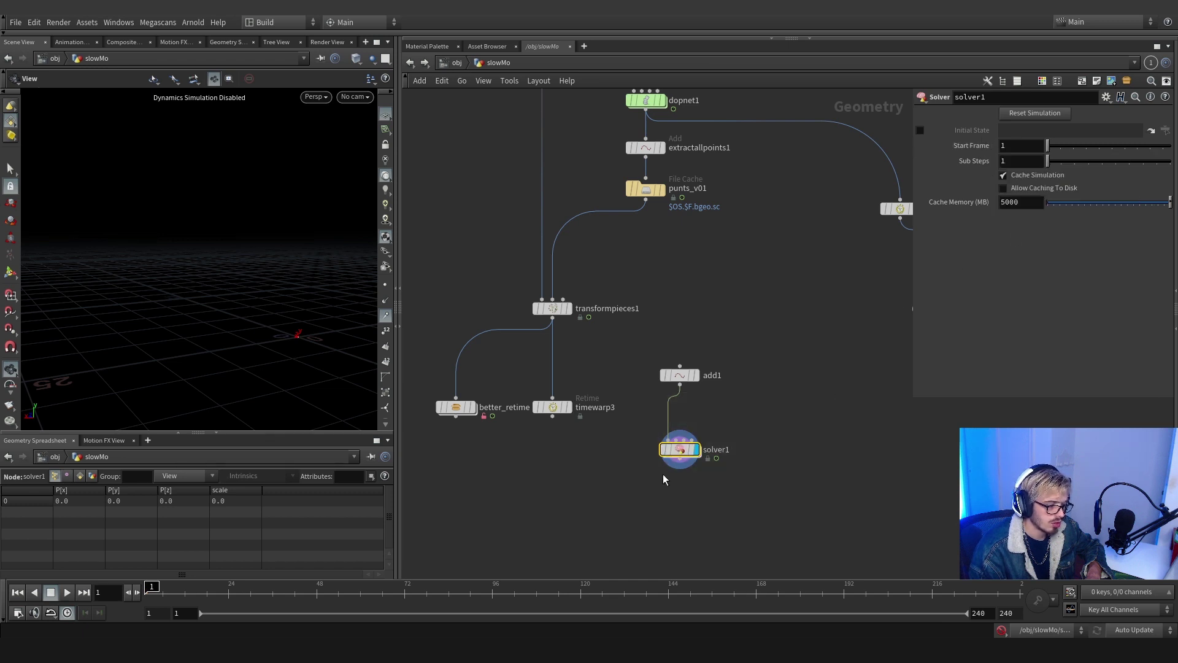
pyautogui.doubleClick(682, 455)
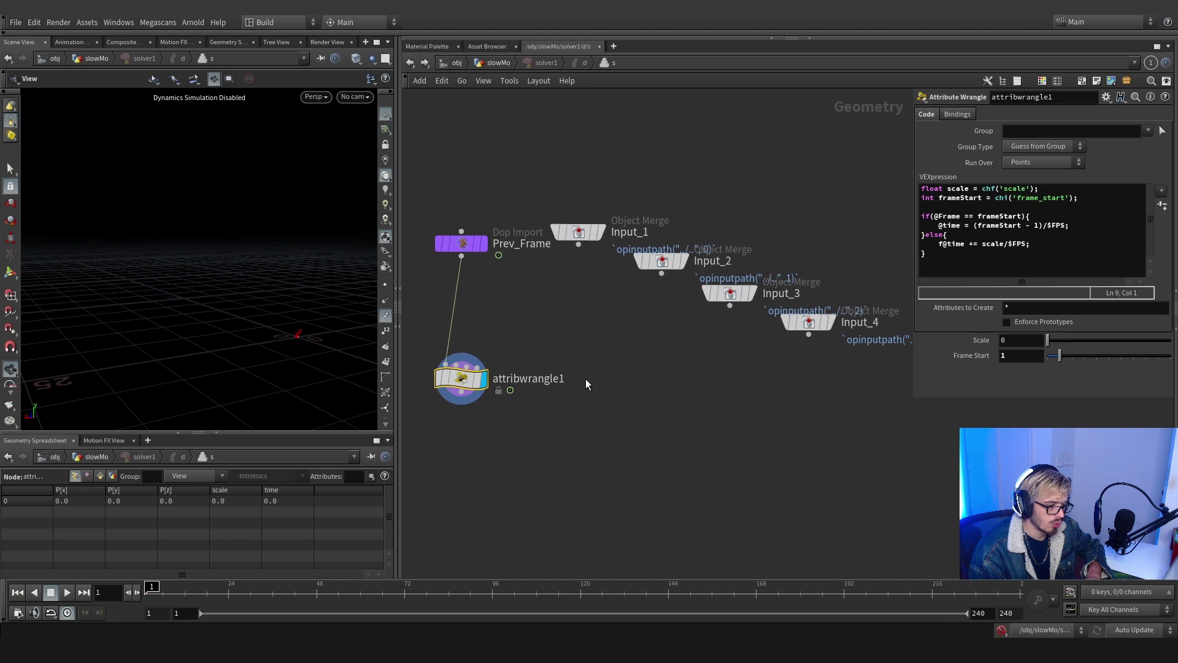
pyautogui.rightClick(1004, 357)
pyautogui.click(1009, 376)
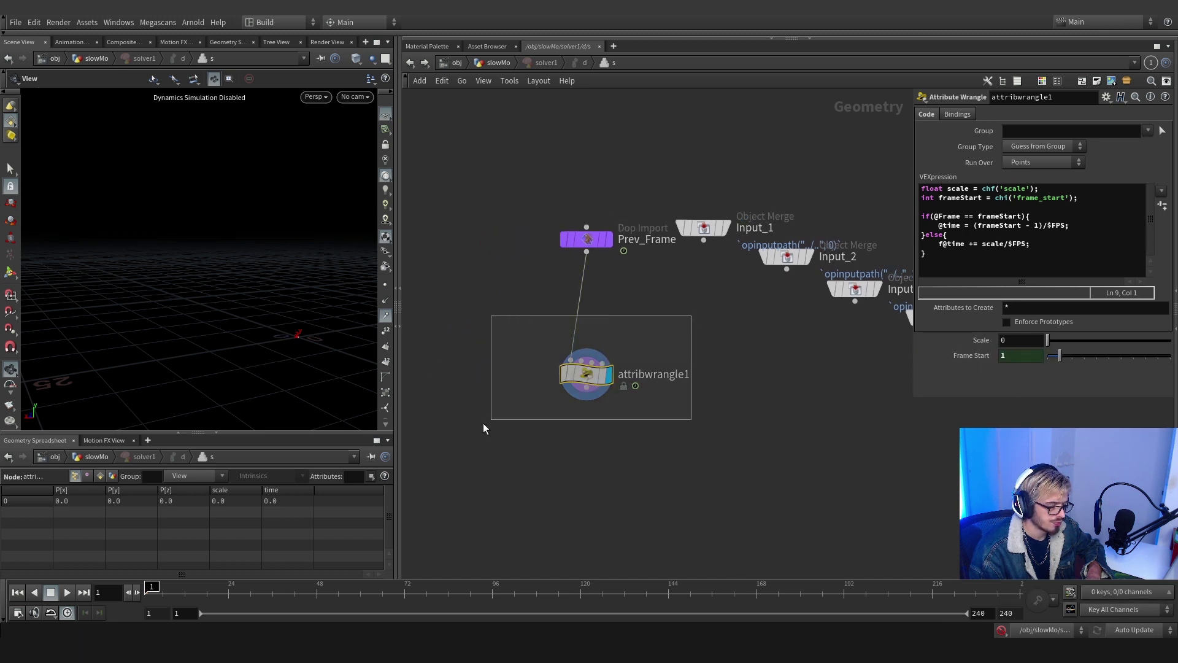
pyautogui.click(489, 64)
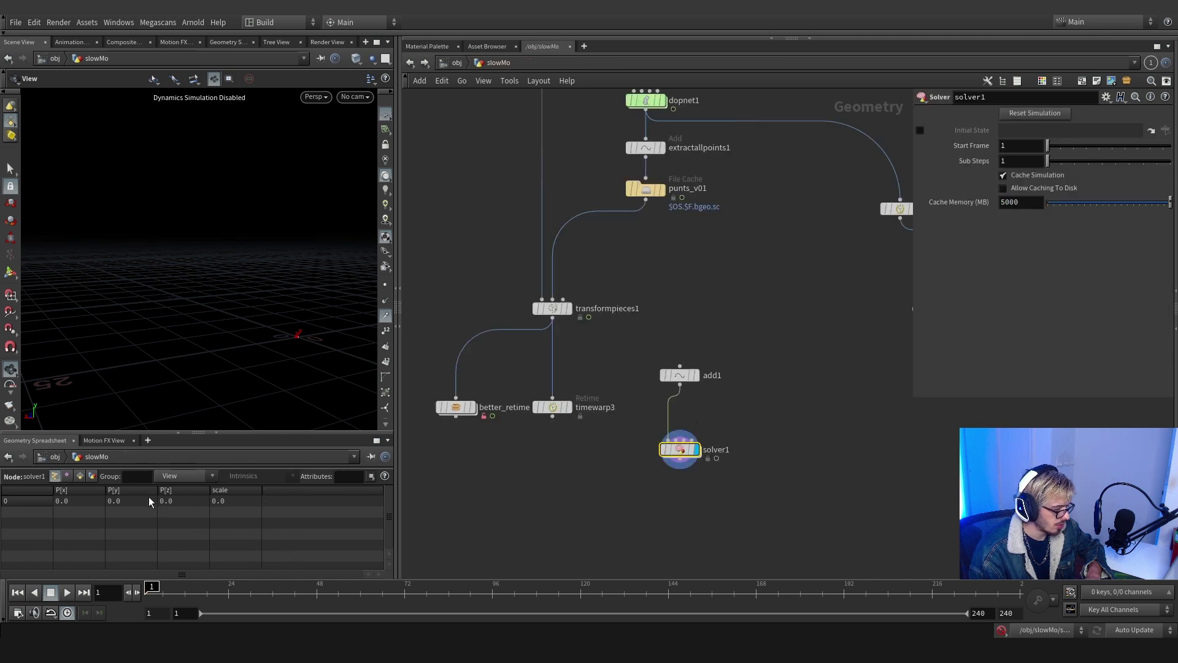
# Enter a new Scale value on the wrangle inside solver1 and return to the slowMo network
pyautogui.doubleClick(678, 449)
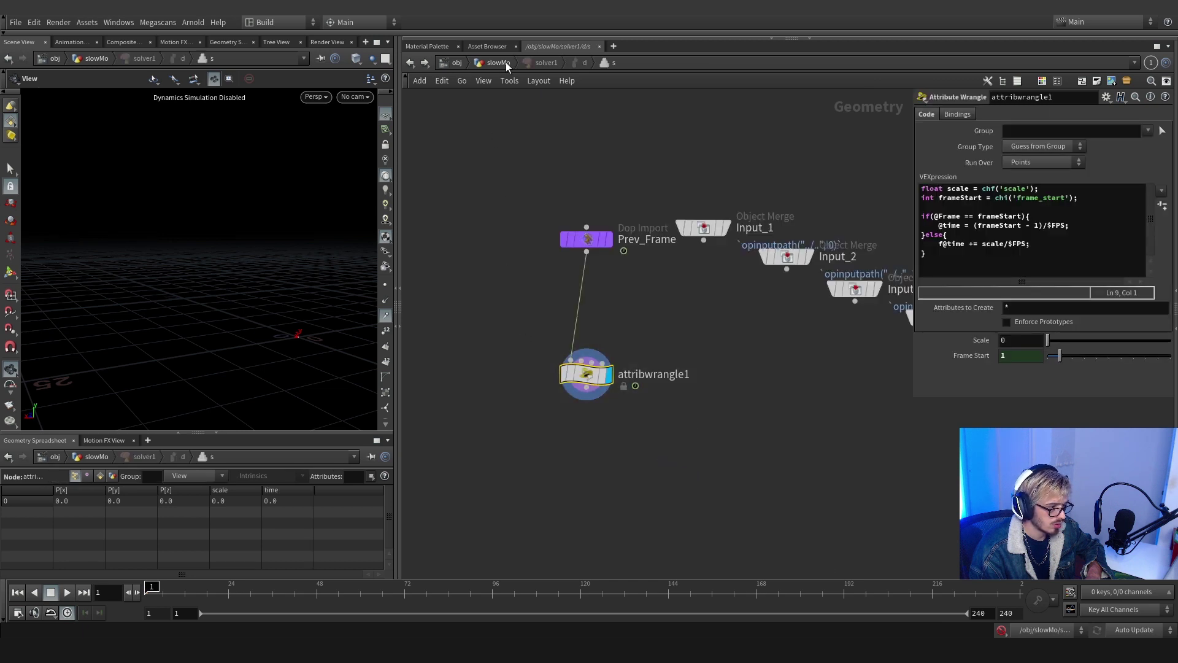
pyautogui.click(413, 64)
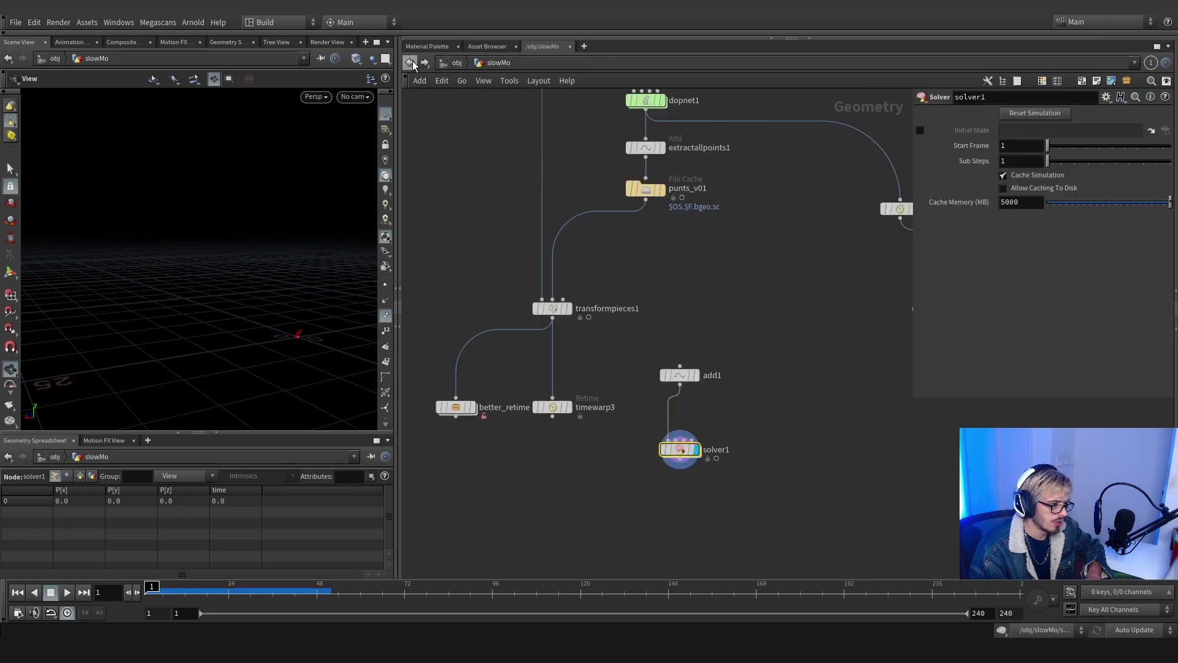
pyautogui.doubleClick(679, 449)
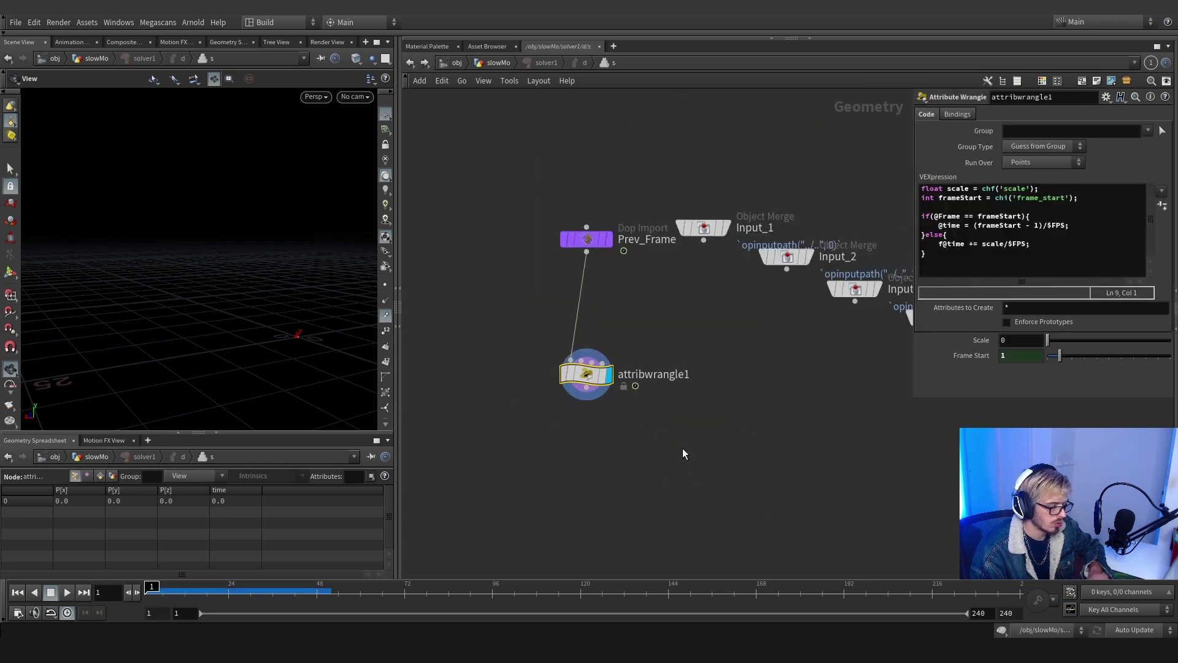
pyautogui.click(1020, 340)
pyautogui.press('Return')
pyautogui.click(410, 63)
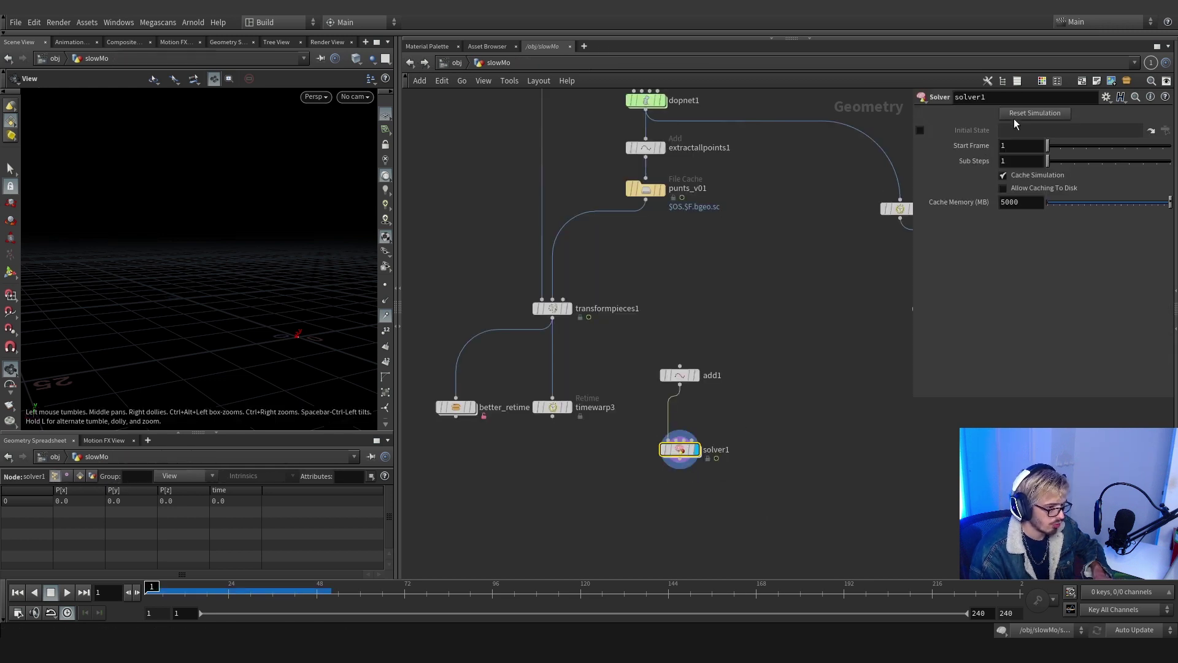
# Scrub the timeline to frame 73 and check how solver1's time attribute changes in the geometry spreadsheet
pyautogui.moveTo(151, 587); pyautogui.dragTo(241, 597)
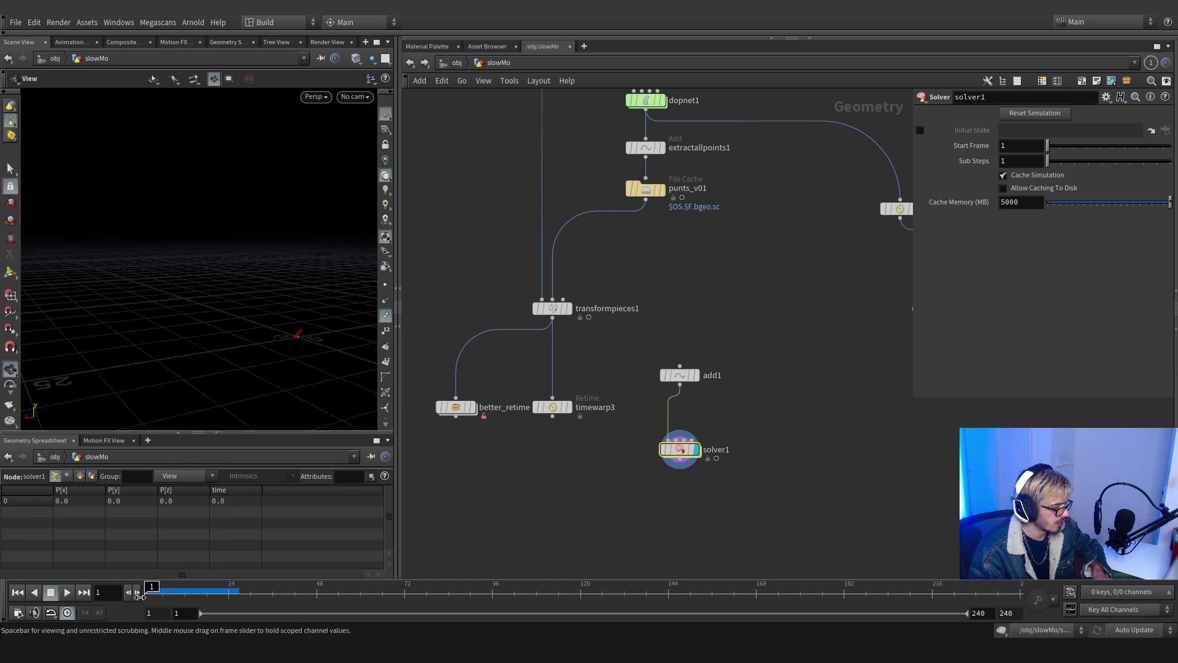
pyautogui.click(228, 595)
pyautogui.moveTo(228, 598); pyautogui.dragTo(408, 599)
pyautogui.moveTo(832, 506); pyautogui.dragTo(634, 433)
pyautogui.scroll(-3, 620, 454)
pyautogui.scroll(3, 604, 472)
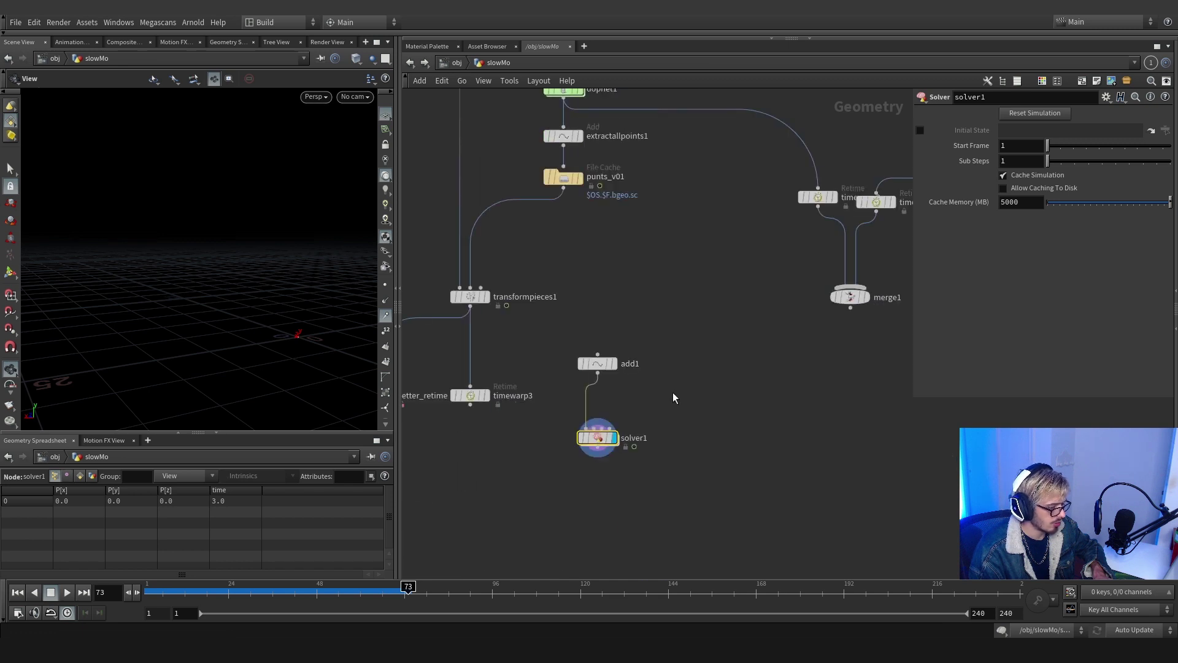
pyautogui.moveTo(683, 391); pyautogui.dragTo(555, 484)
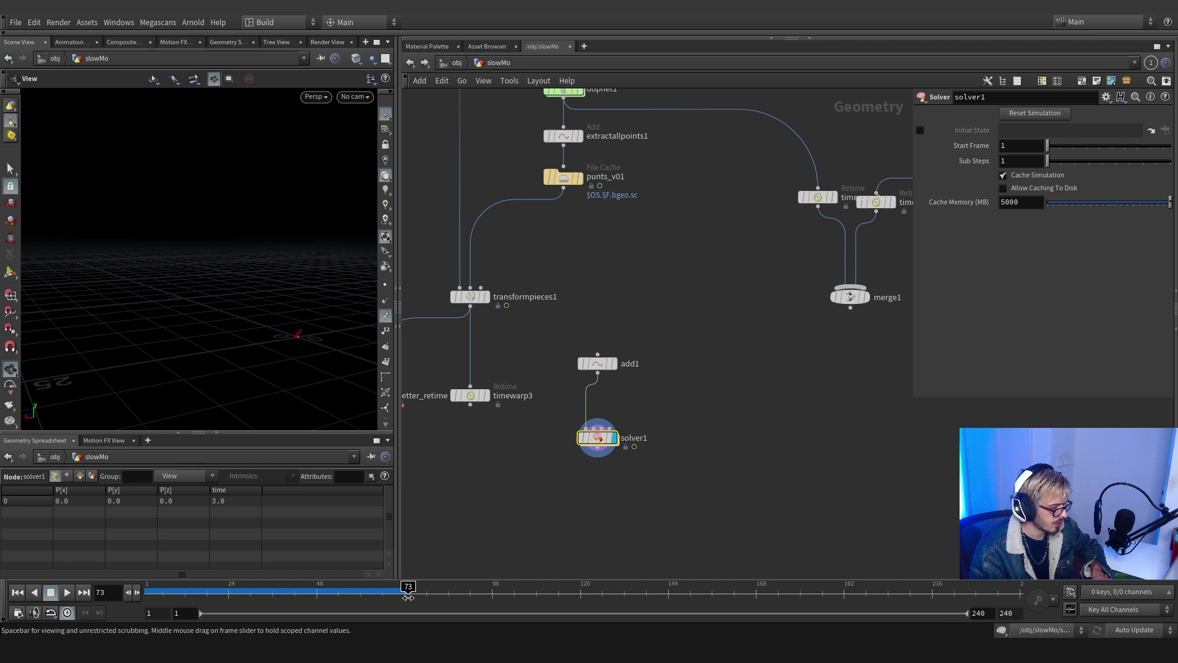
# Try a higher Start Frame on dopnet1's simulation settings, and revert it to the default of 1
pyautogui.moveTo(521, 122); pyautogui.dragTo(506, 319, button='middle')
pyautogui.moveTo(509, 306); pyautogui.dragTo(621, 244)
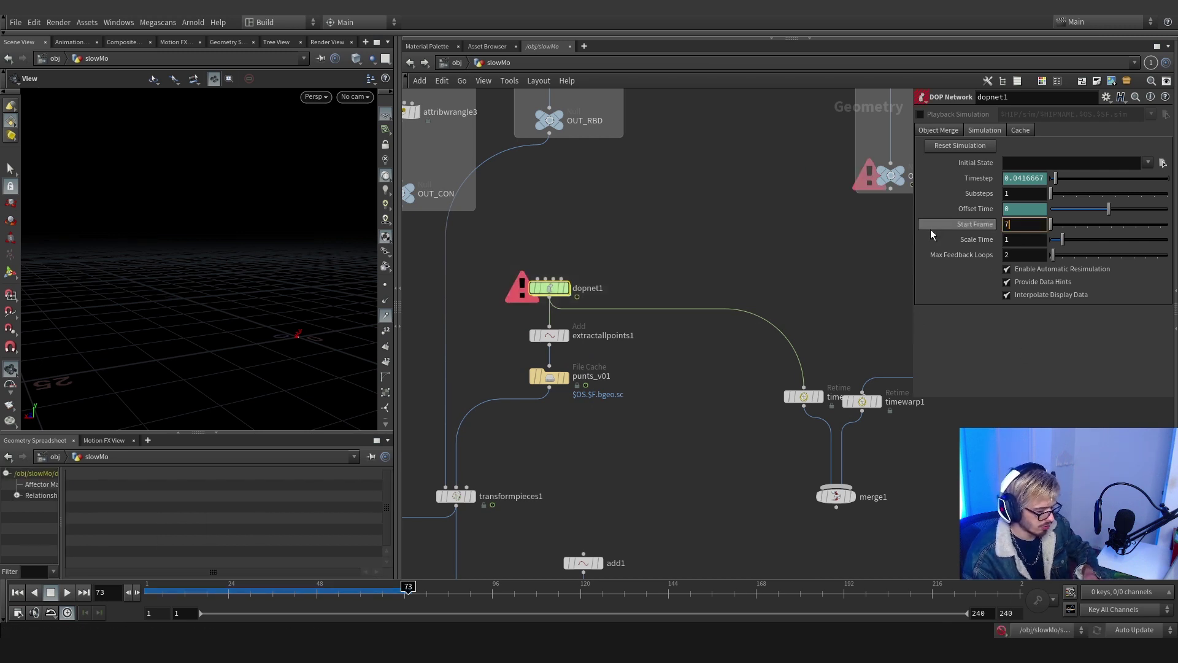
pyautogui.write('73')
pyautogui.press('Return')
pyautogui.click(1010, 224)
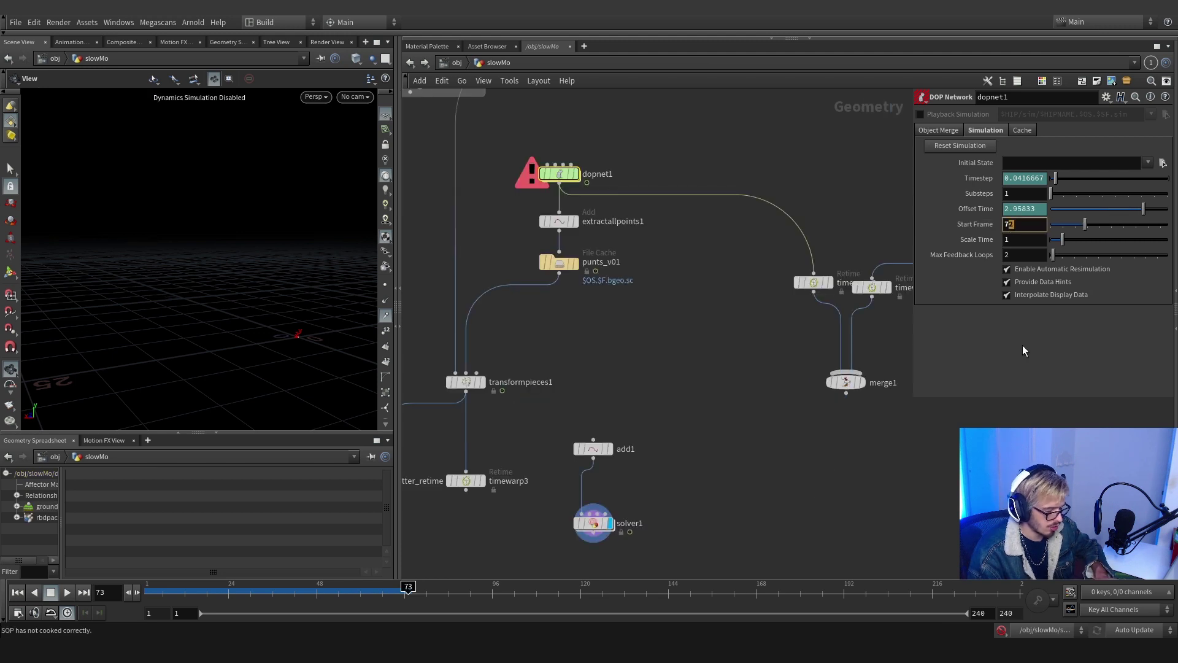
pyautogui.press('Return')
pyautogui.keyDown('ctrl'); pyautogui.middleClick(1004, 223); pyautogui.keyUp('ctrl')
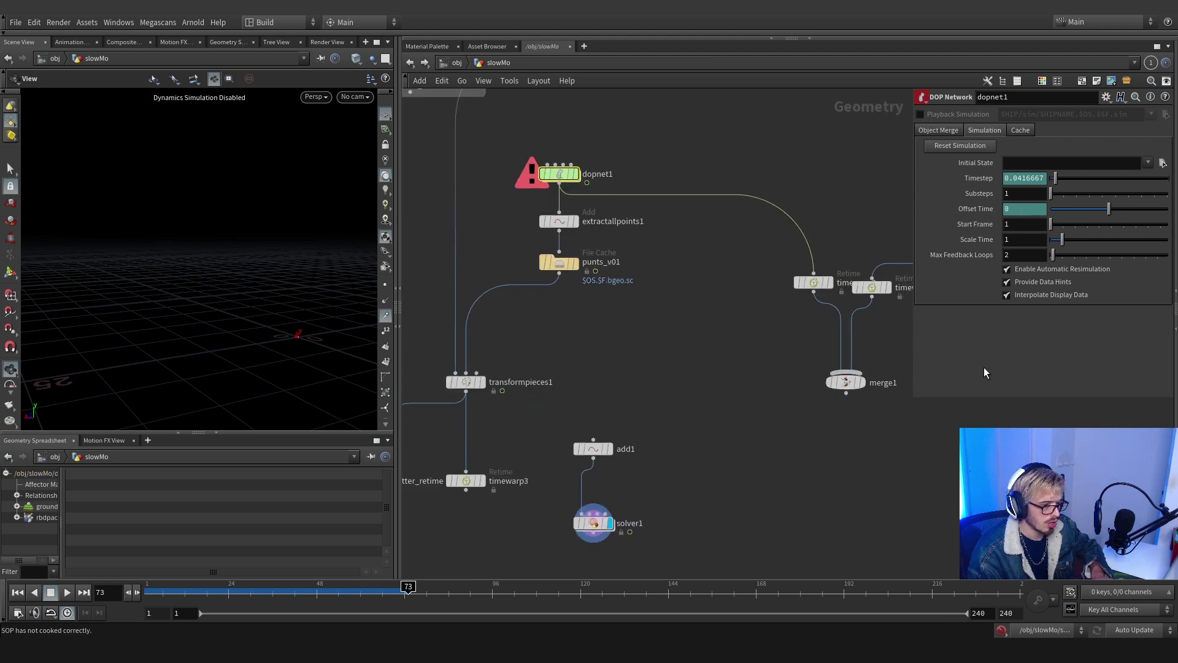
# Append a Null to solver1, rename it OUT_TIME and make it the displayed node
pyautogui.click(610, 446)
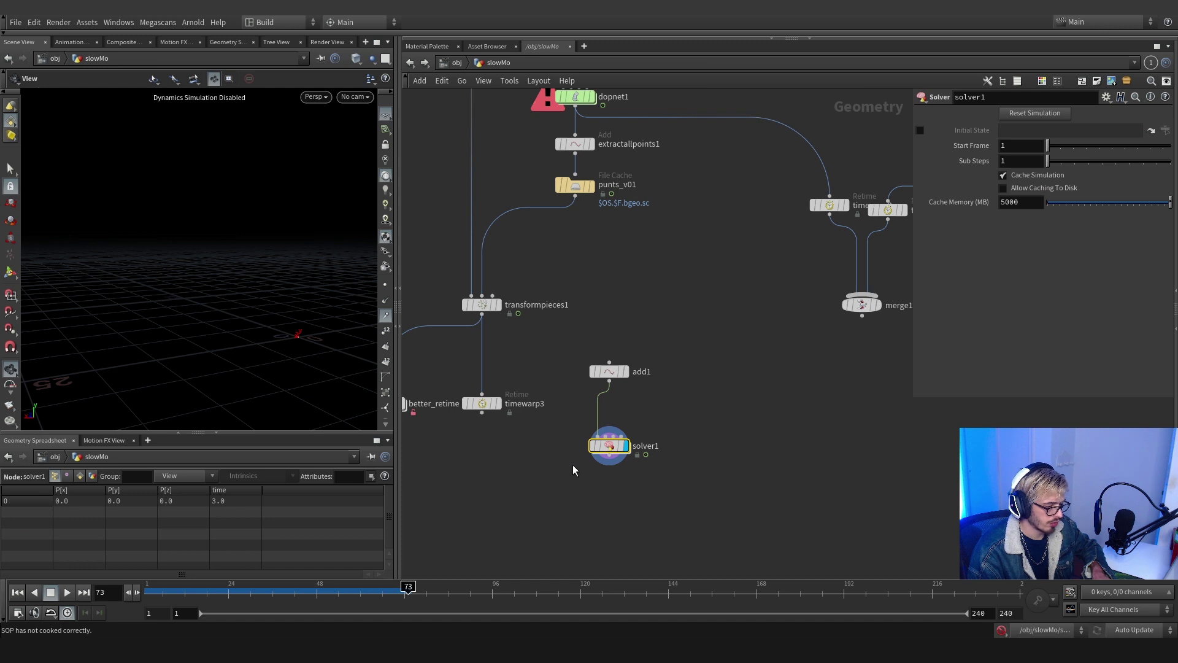
pyautogui.press('Tab')
pyautogui.press('Return')
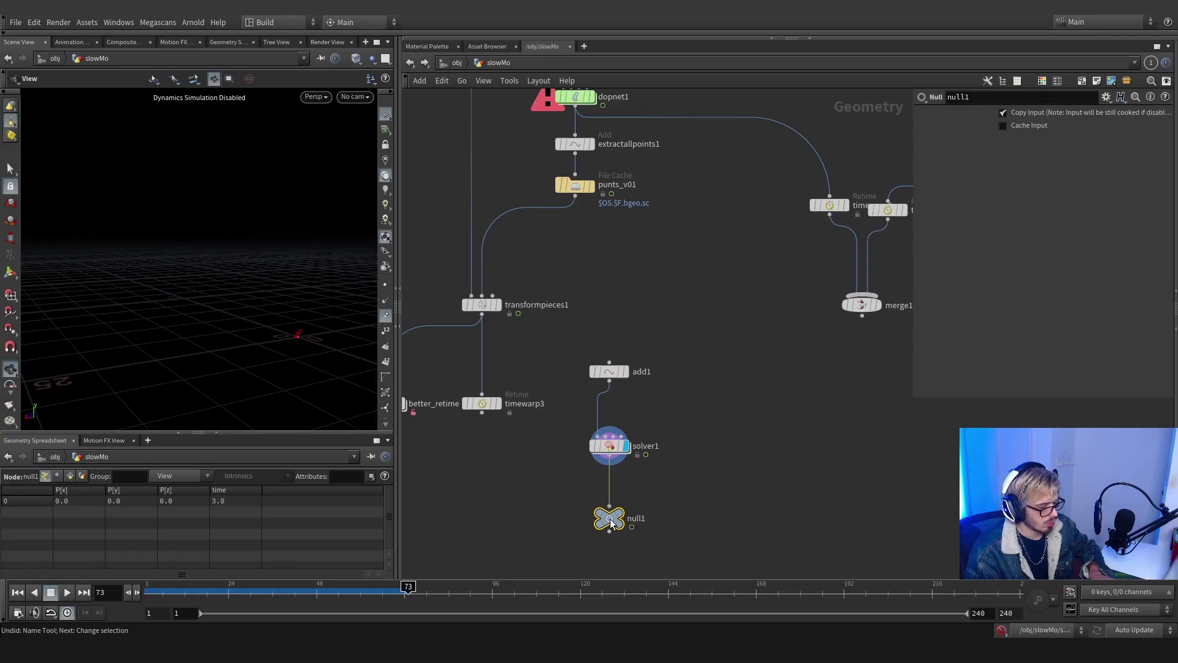
pyautogui.press('F2')
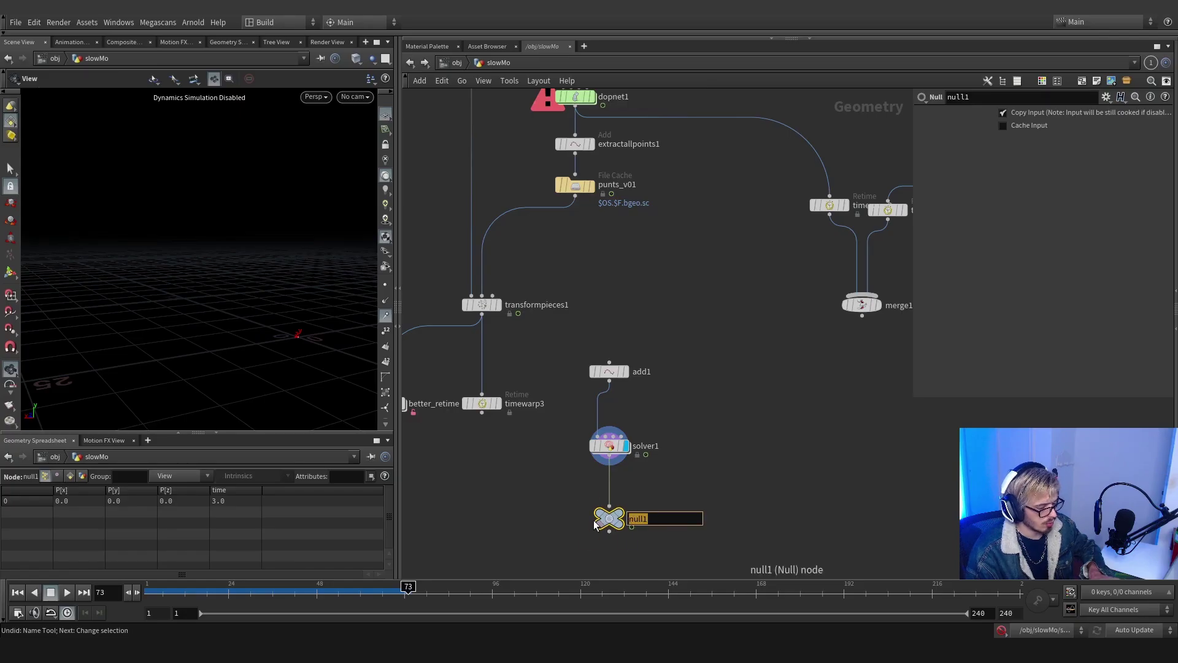
pyautogui.write('oUT_S')
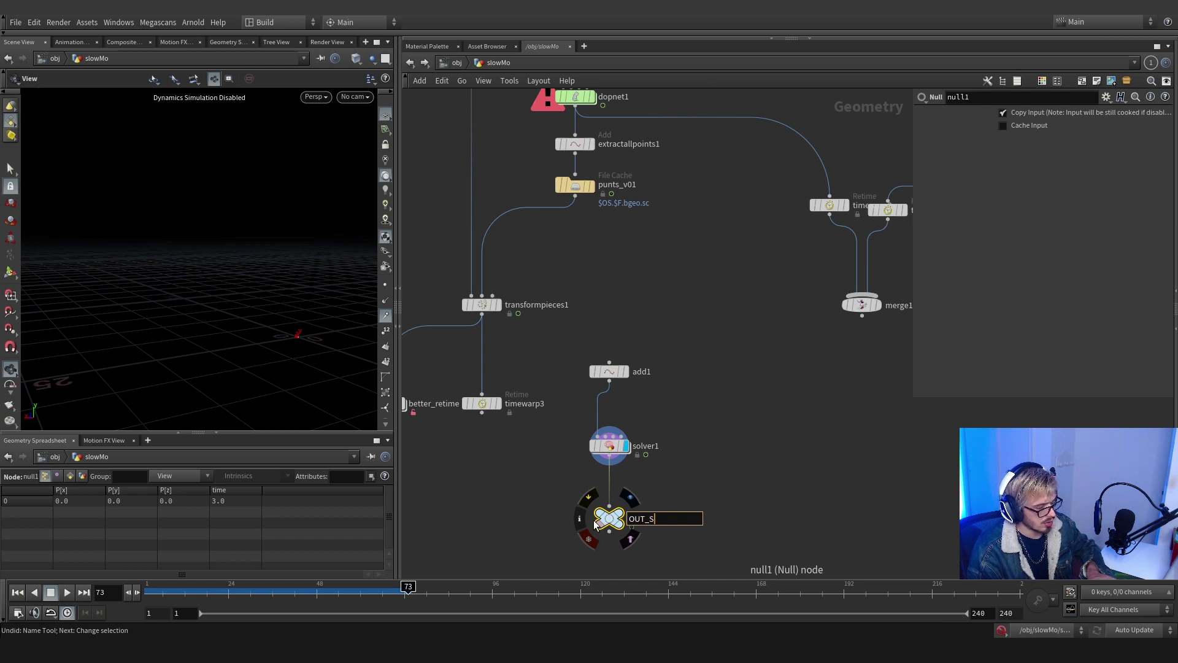
pyautogui.write('OLV')
pyautogui.press('BackSpace')
pyautogui.press('BackSpace')
pyautogui.press('BackSpace')
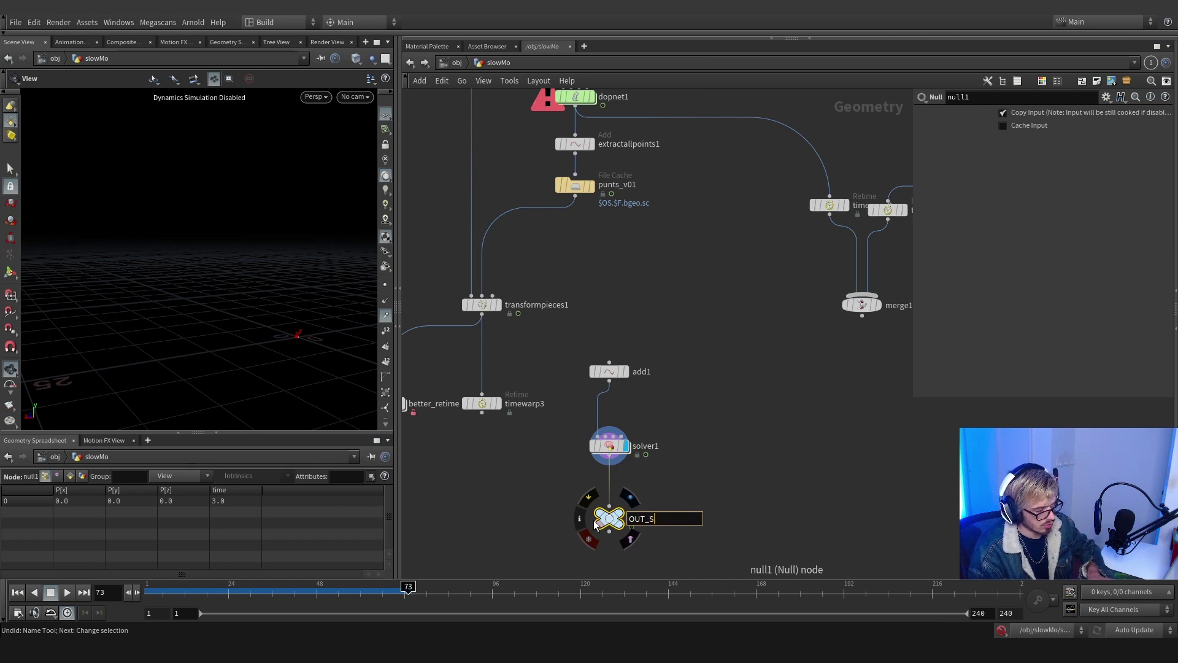
pyautogui.press('BackSpace')
pyautogui.write('TIME')
pyautogui.press('Return')
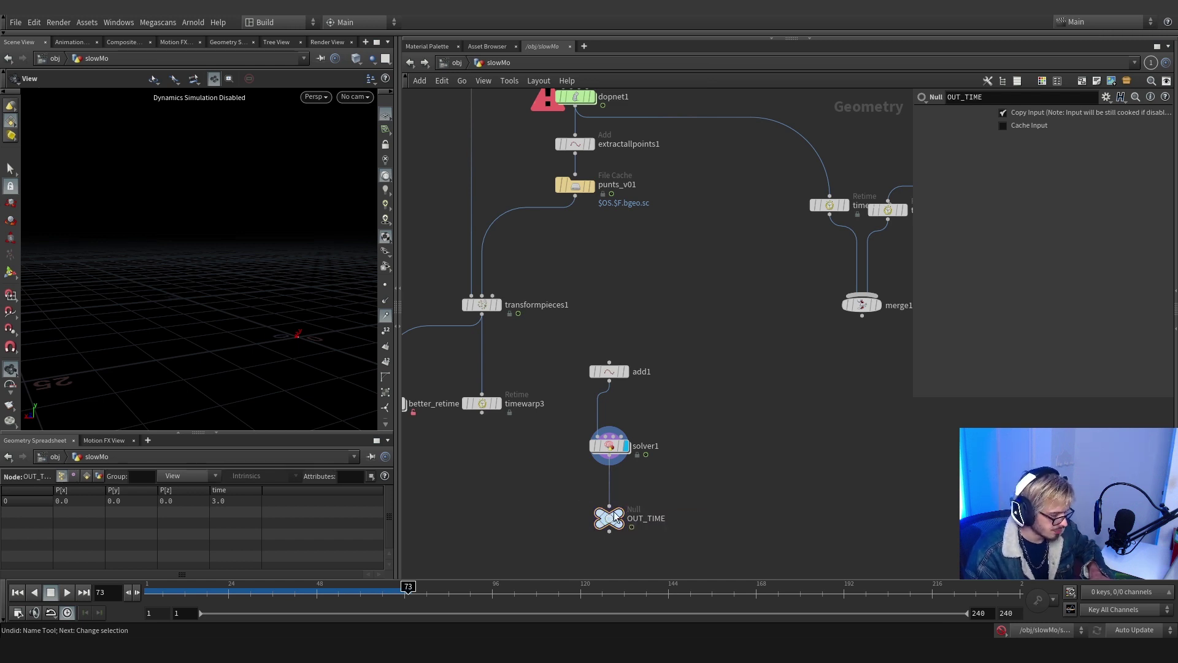
pyautogui.click(614, 511)
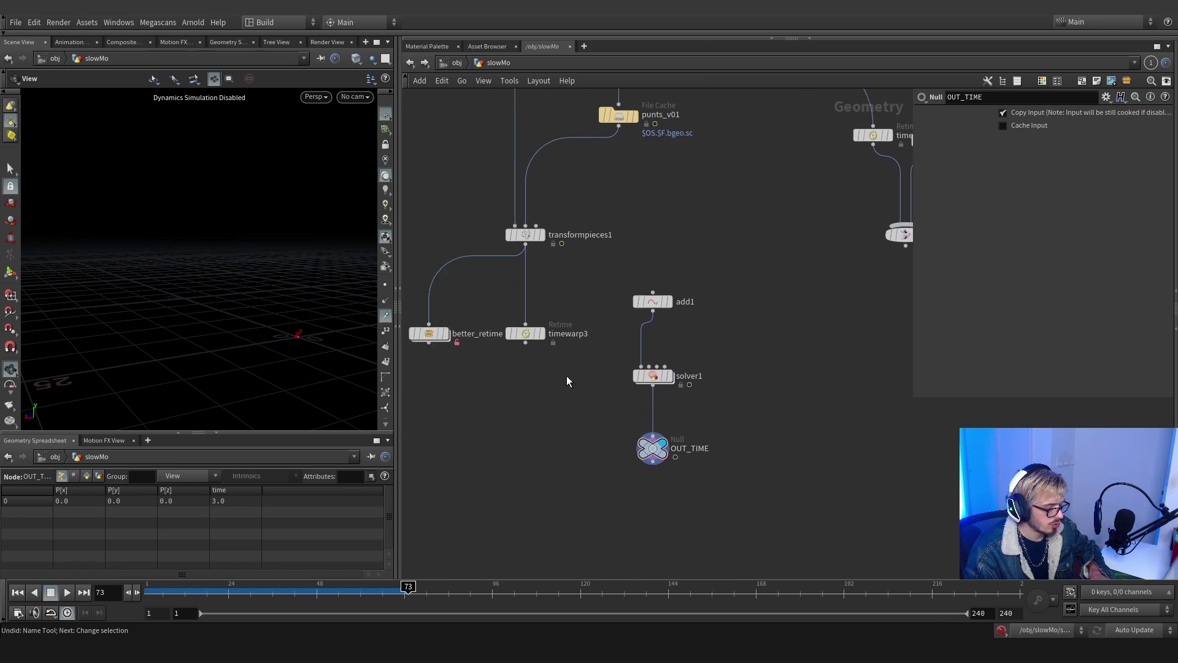
# Begin a point() expression in timewarp3's Time parameter that references the '../OUT_TIME/' node
pyautogui.click(655, 375)
pyautogui.moveTo(587, 377); pyautogui.dragTo(577, 406, button='middle')
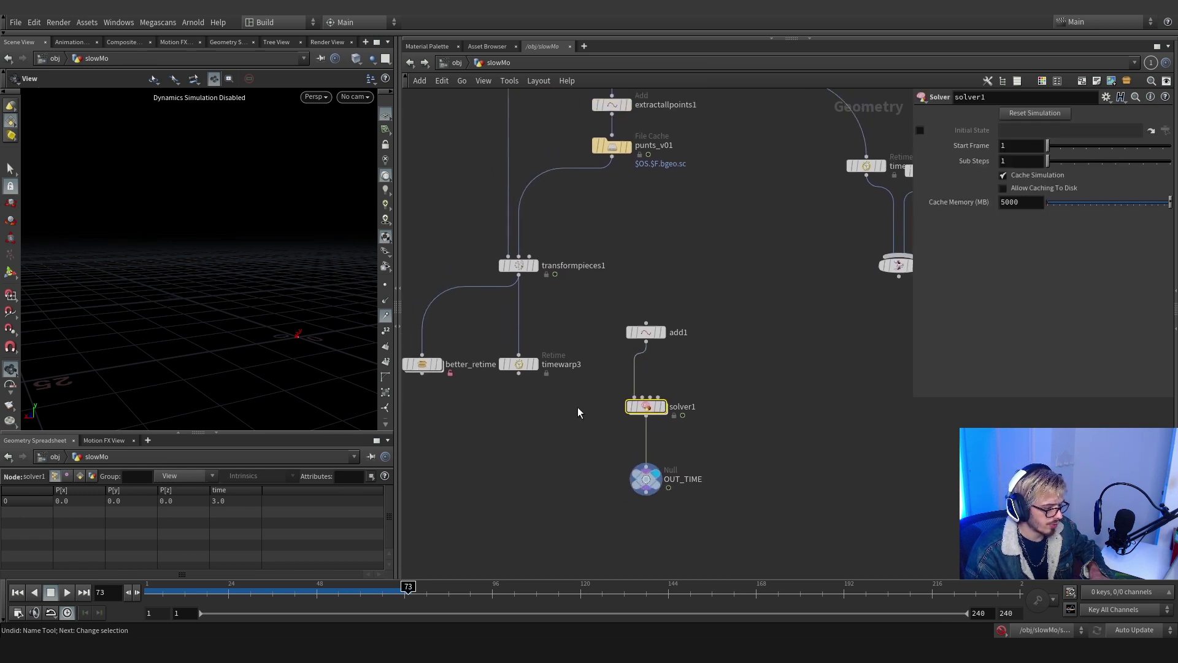
pyautogui.click(519, 407)
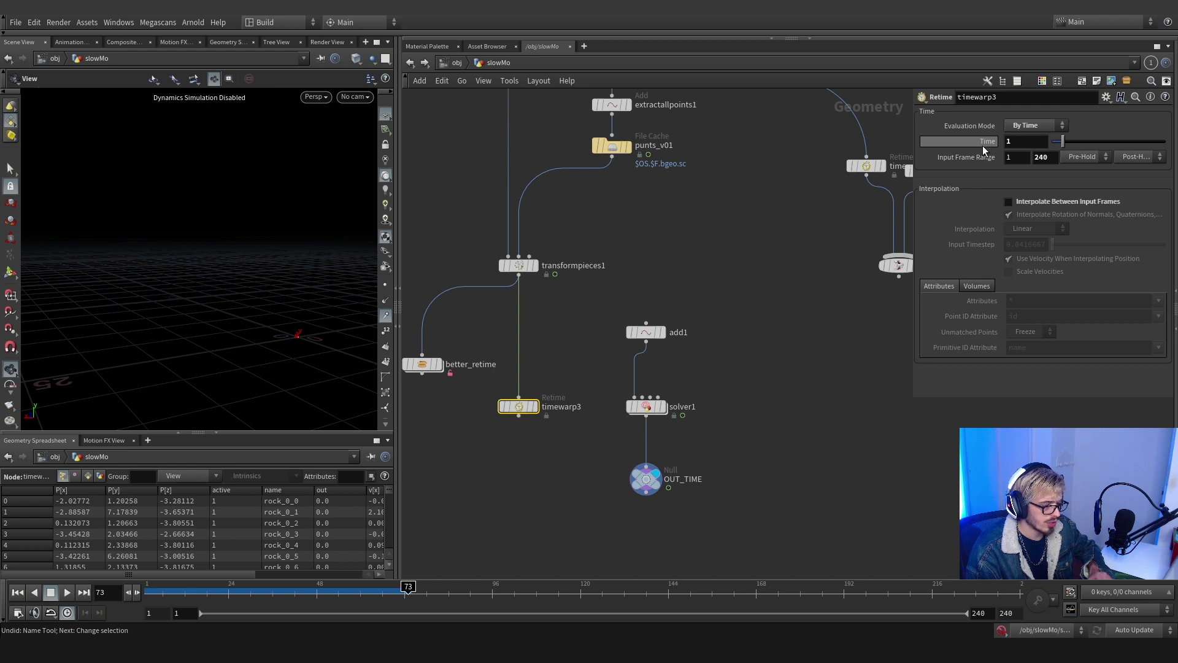
pyautogui.click(1026, 141)
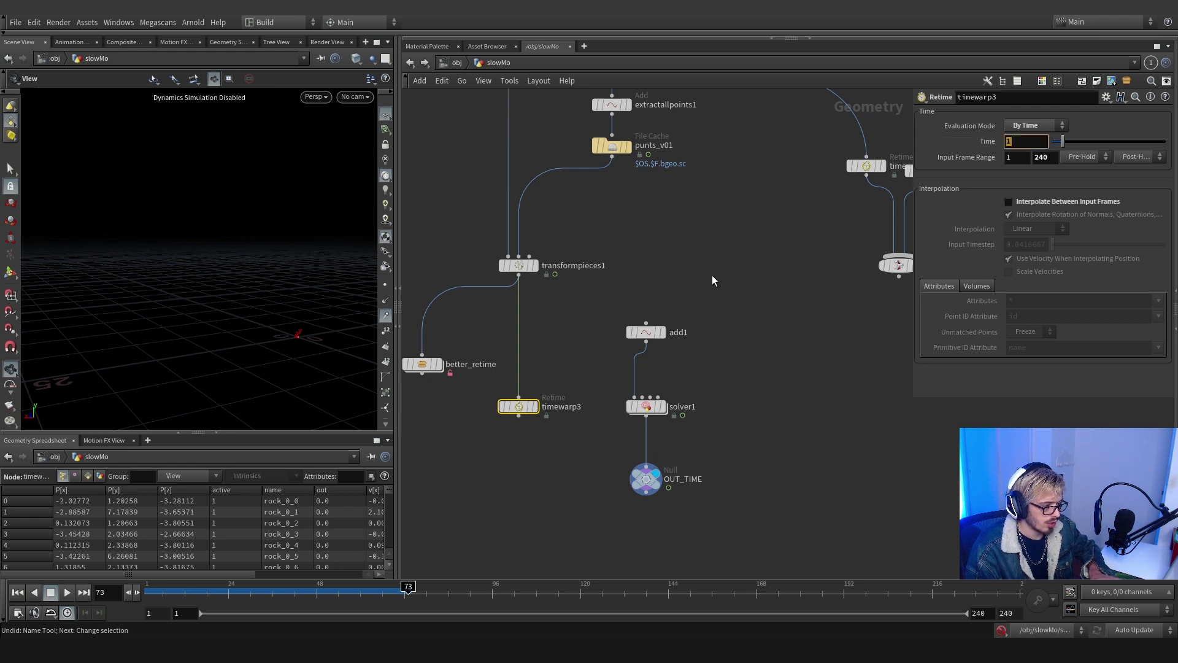
pyautogui.write('point()')
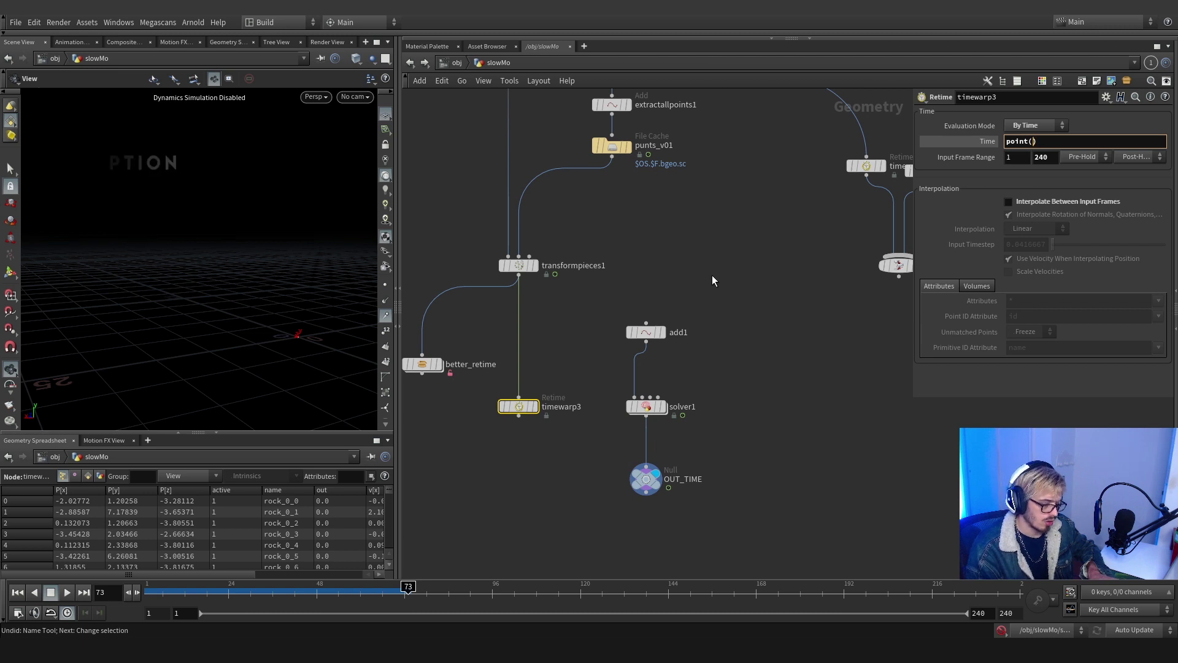
pyautogui.write("'")
pyautogui.write('../ou')
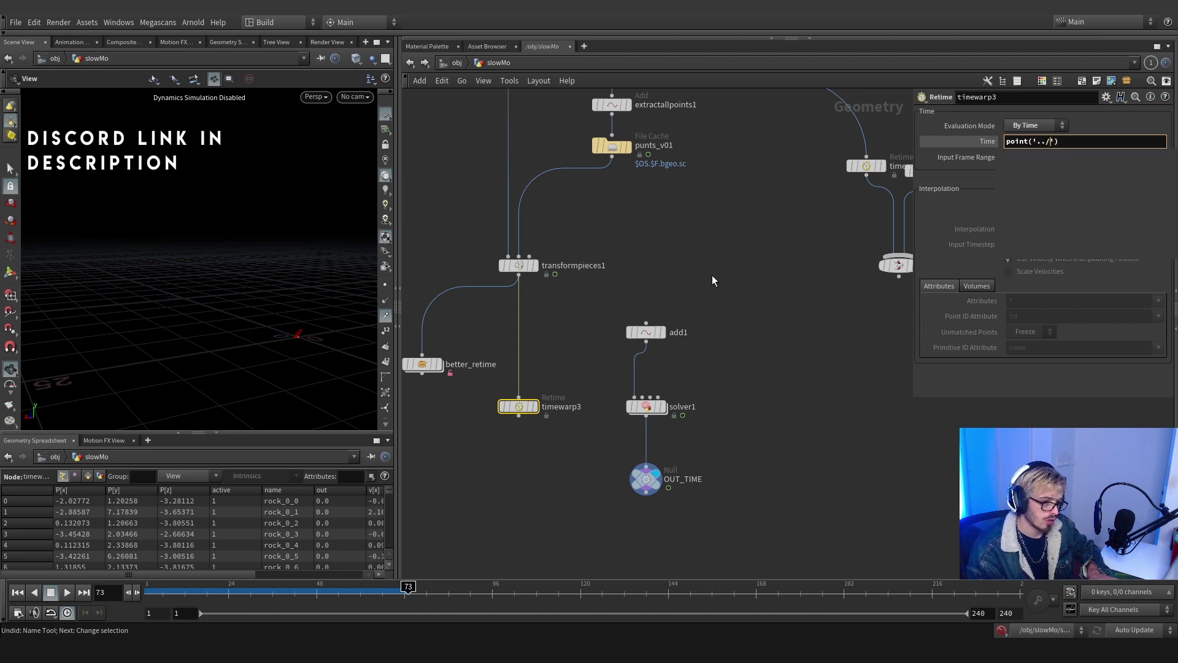
pyautogui.press('BackSpace')
pyautogui.write('OUT')
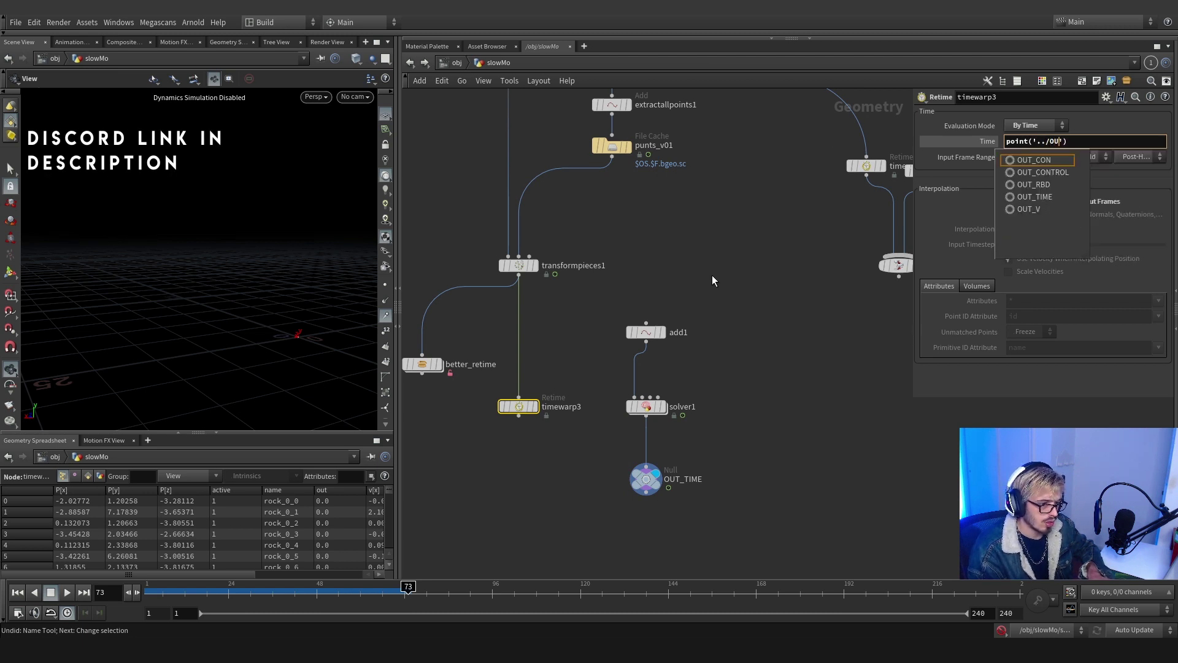
pyautogui.press('Down')
pyautogui.press('Down')
pyautogui.press('Down')
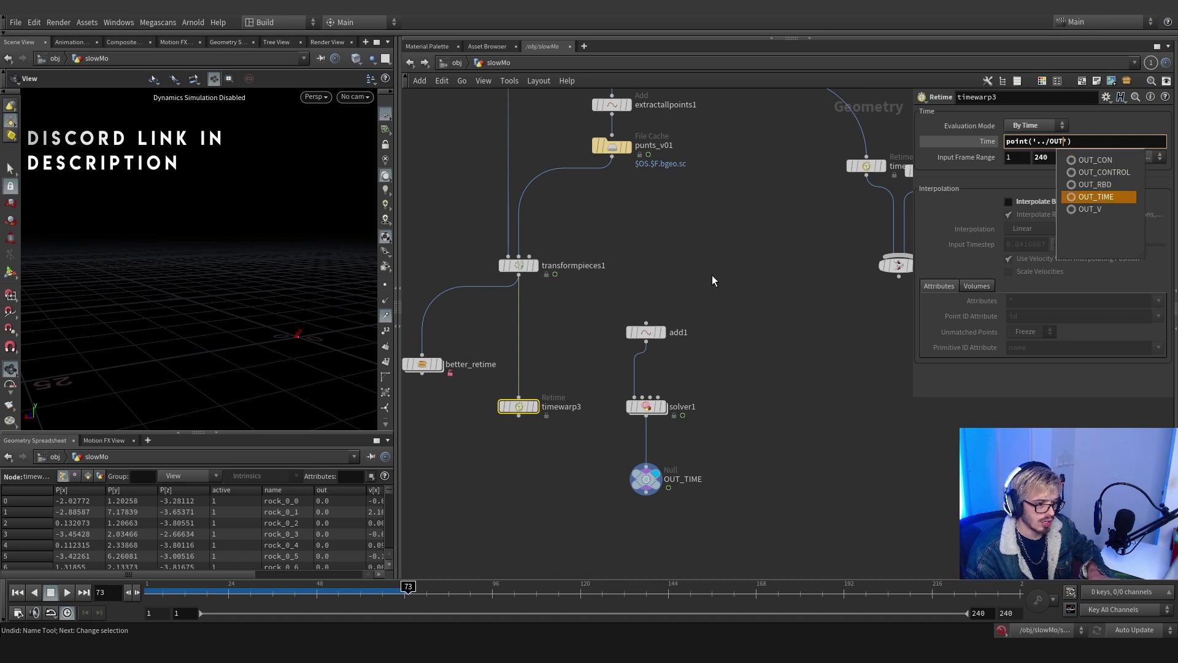
pyautogui.press('Return')
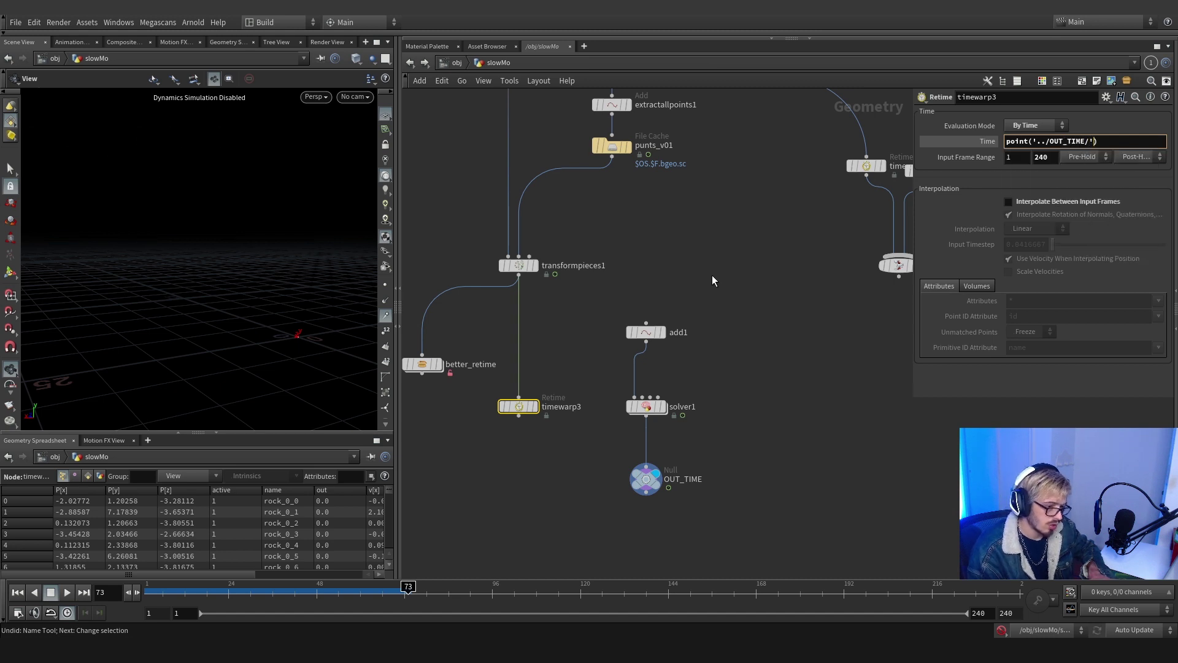
# Complete timewarp3's Time expression as point('../OUT_TIME/',0,'time',0) and evaluate it
pyautogui.write(',')
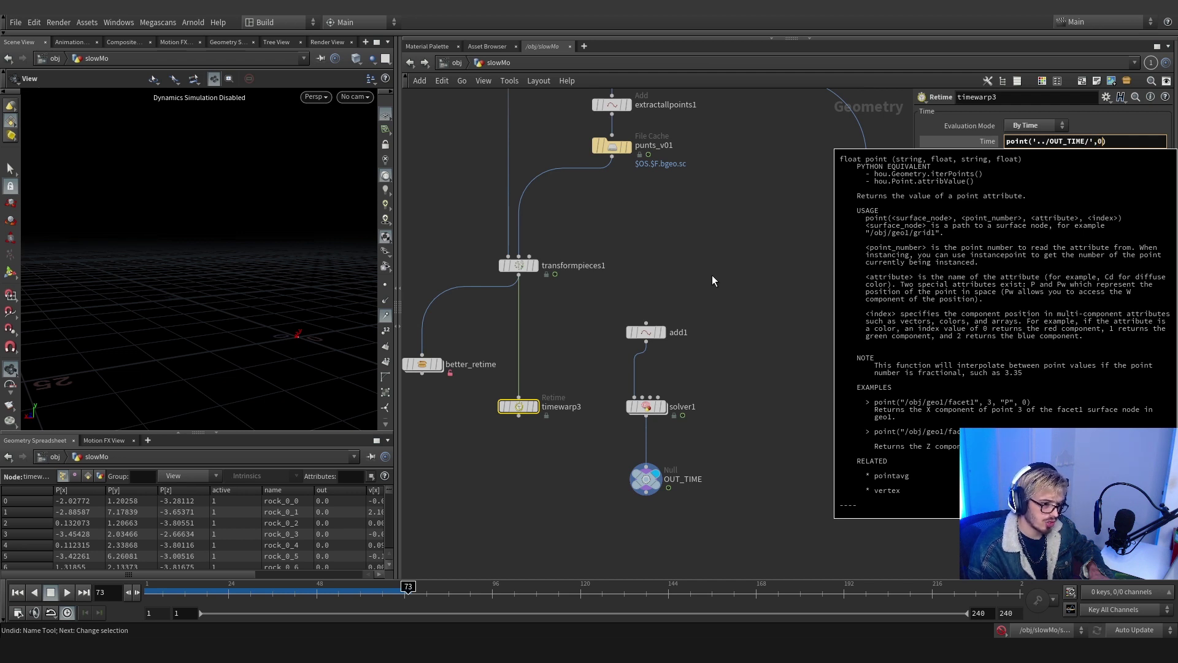
pyautogui.write("0,'")
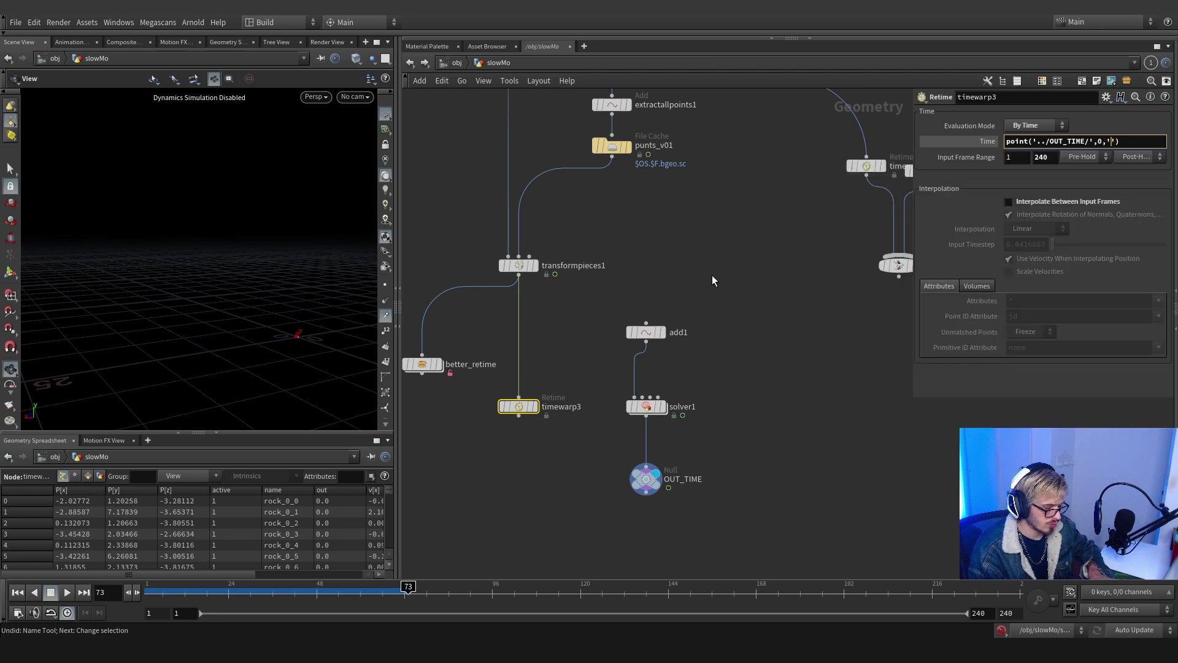
pyautogui.write("time'")
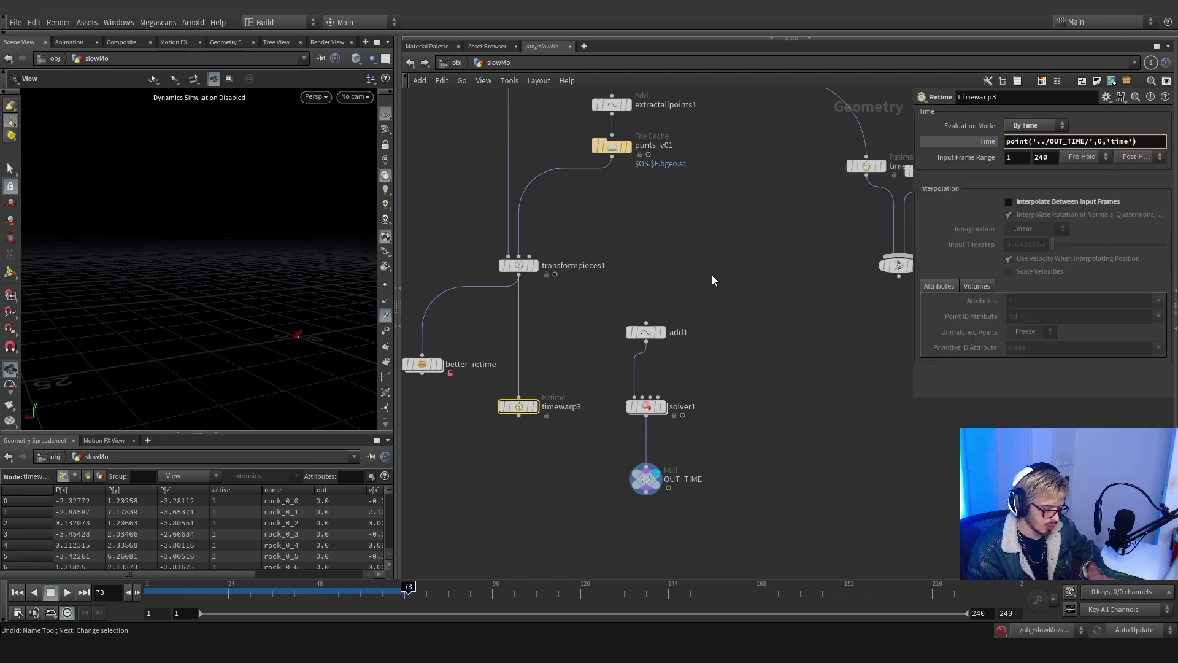
pyautogui.write(',0')
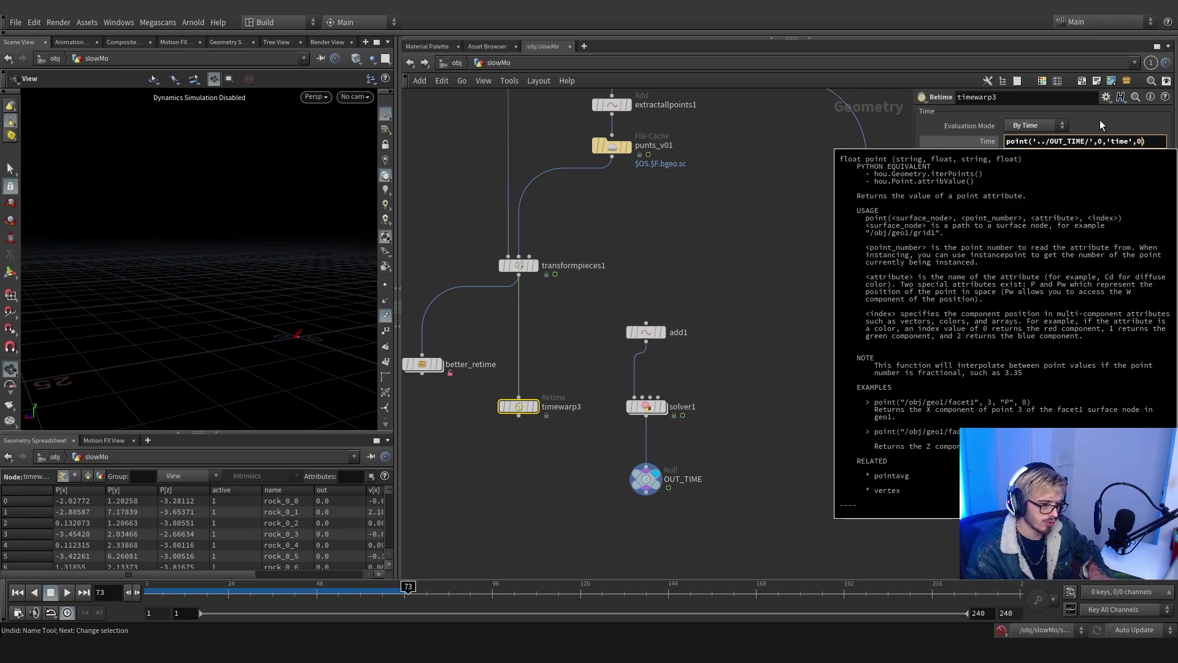
pyautogui.press('Return')
pyautogui.click(985, 143)
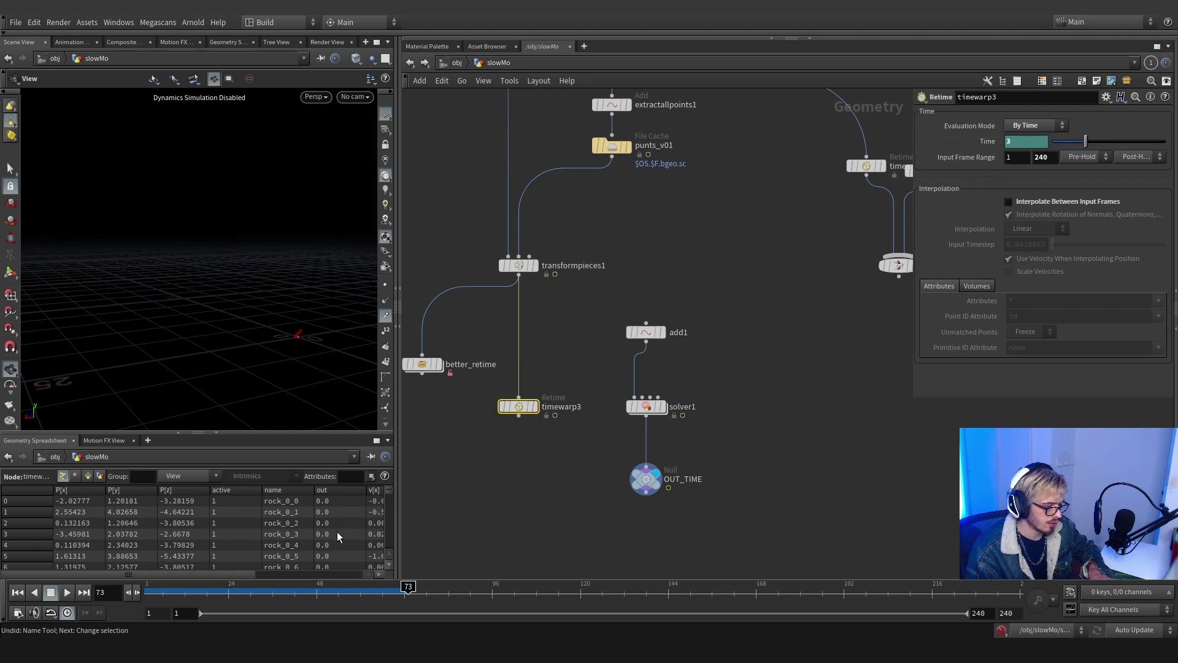
# Display timewarp3 and scrub the timeline from frame 1 to frame 40 to check the retimed destruction
pyautogui.hotkey('ctrl', 'Up')
pyautogui.click(537, 407)
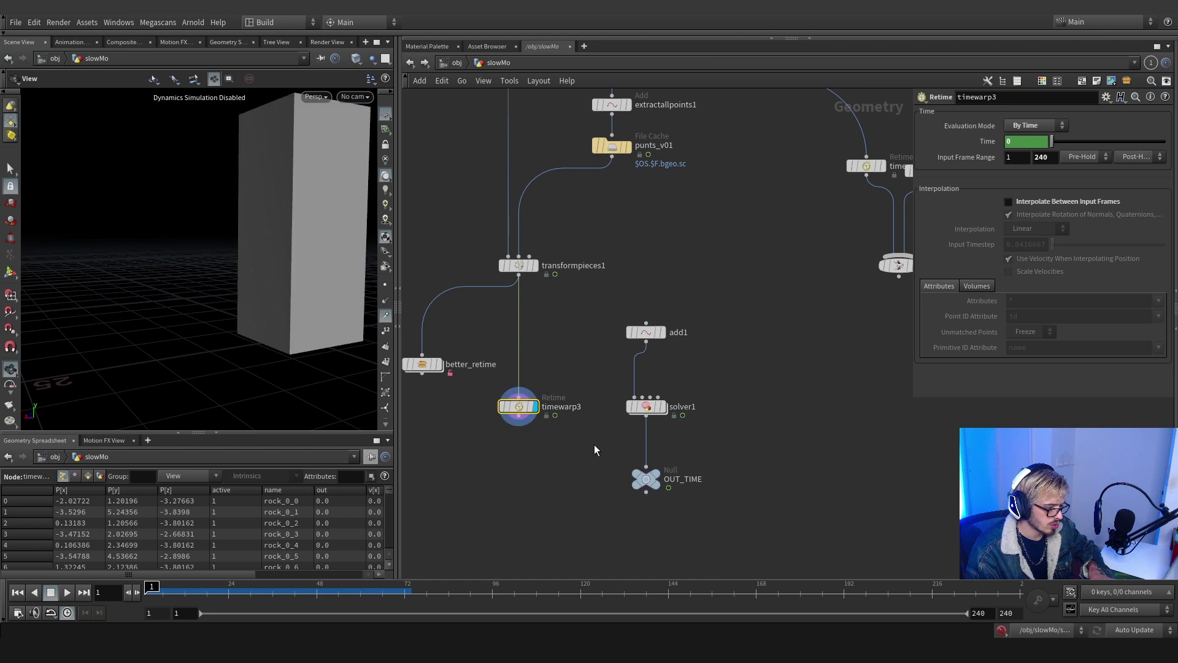
pyautogui.moveTo(151, 588); pyautogui.dragTo(287, 579)
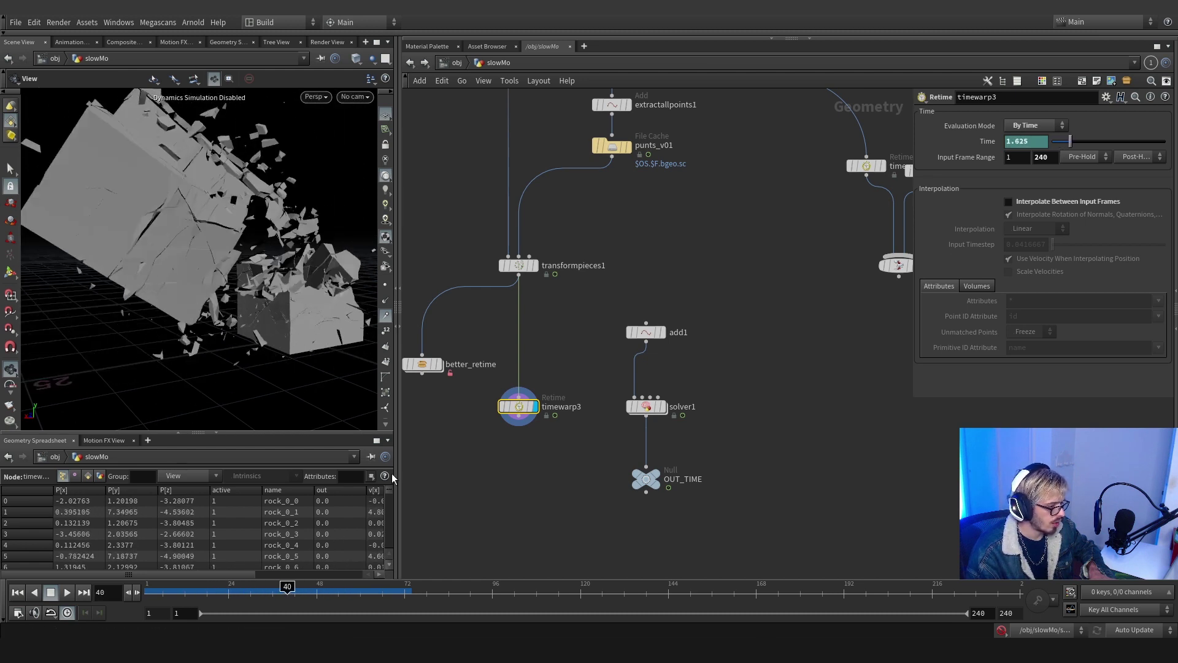
# Compare the original and retimed geometry at frame 40 by alternating the display between transformpieces1 and timewarp3
pyautogui.click(535, 265)
pyautogui.click(535, 406)
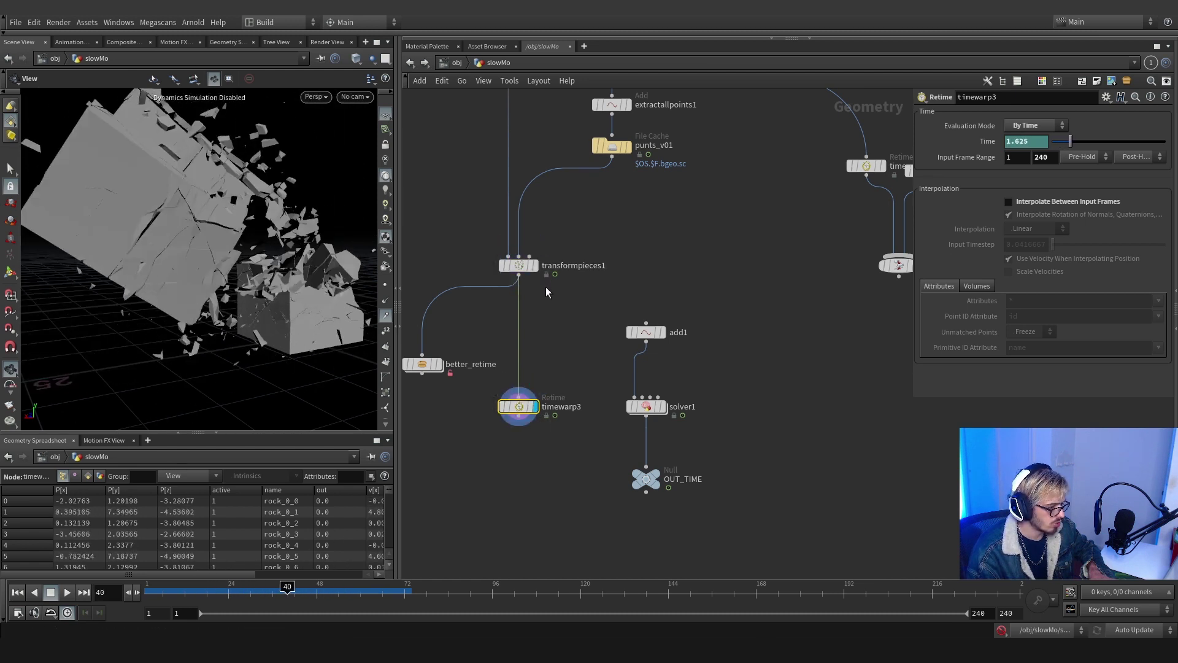
pyautogui.click(535, 265)
pyautogui.click(535, 406)
pyautogui.click(535, 265)
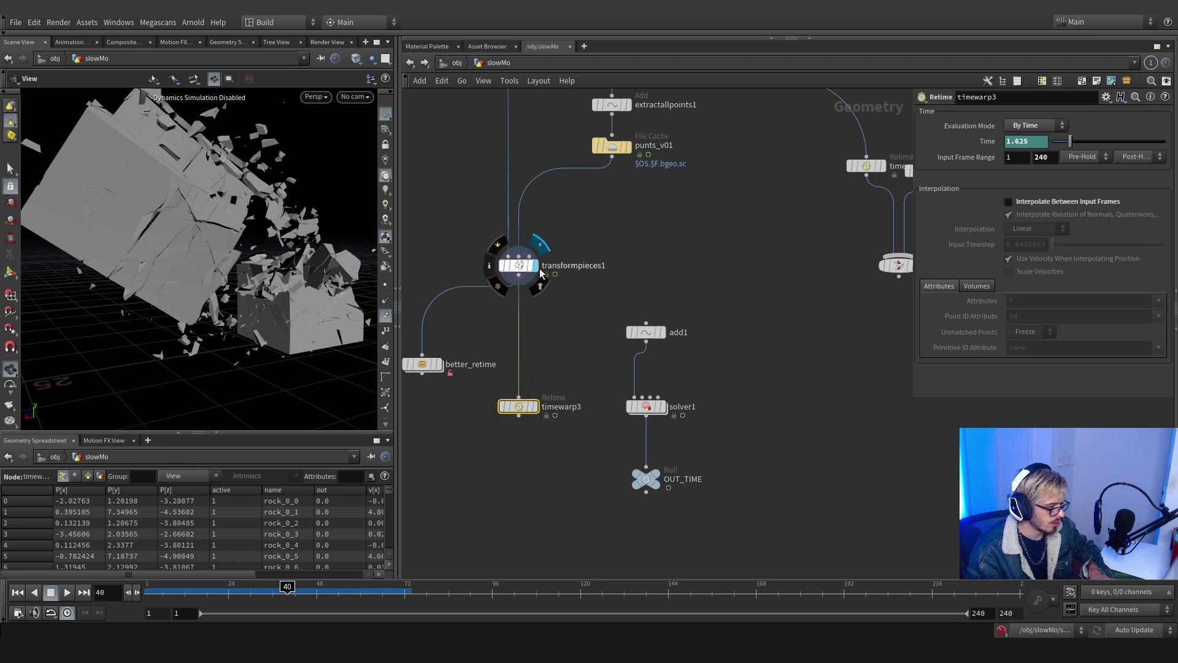
pyautogui.click(535, 406)
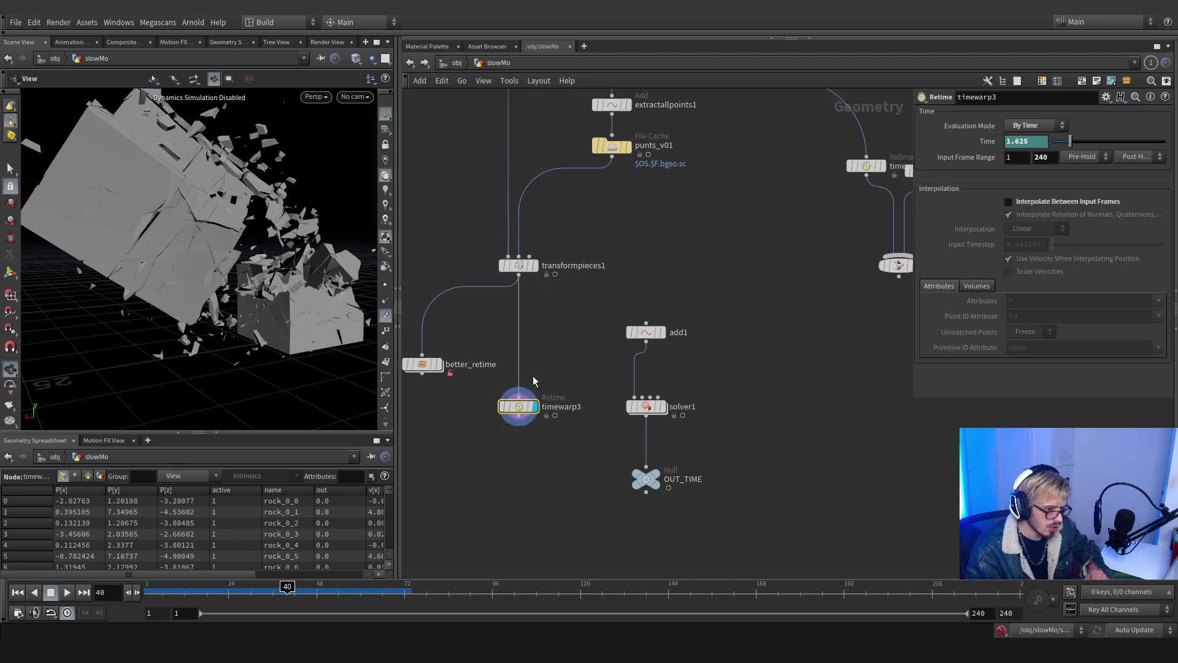
# Append a Null below timewarp3, aligned with OUT_TIME, and rename it OUT
pyautogui.moveTo(649, 422)
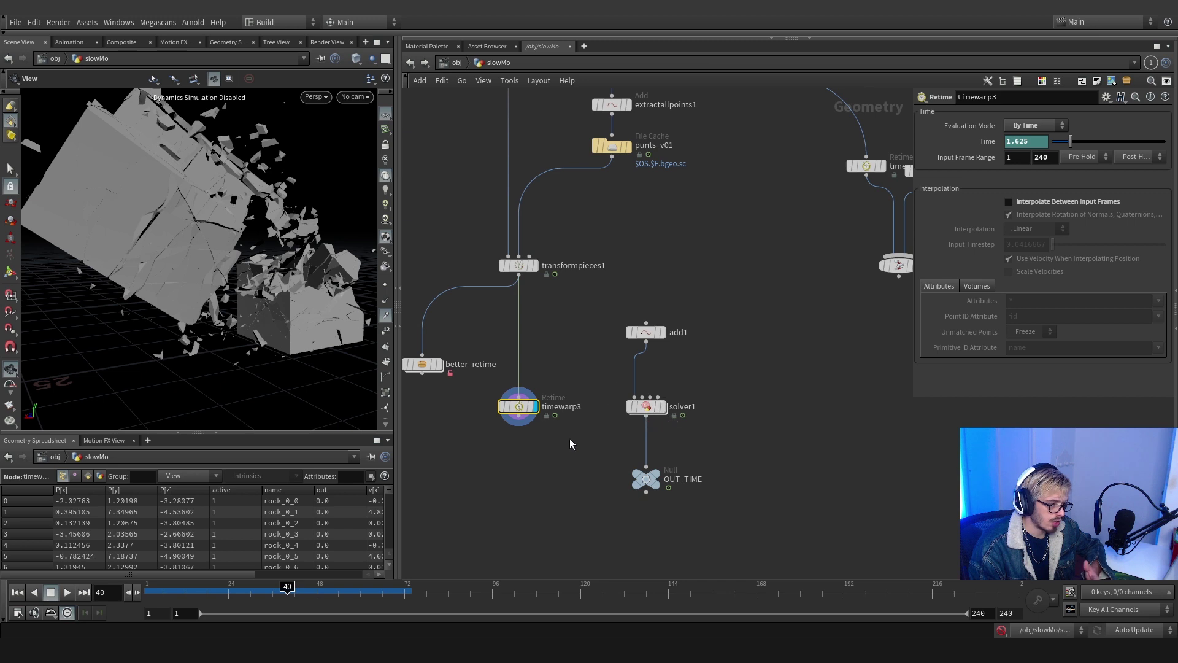
pyautogui.press('Tab')
pyautogui.write('nu')
pyautogui.press('Return')
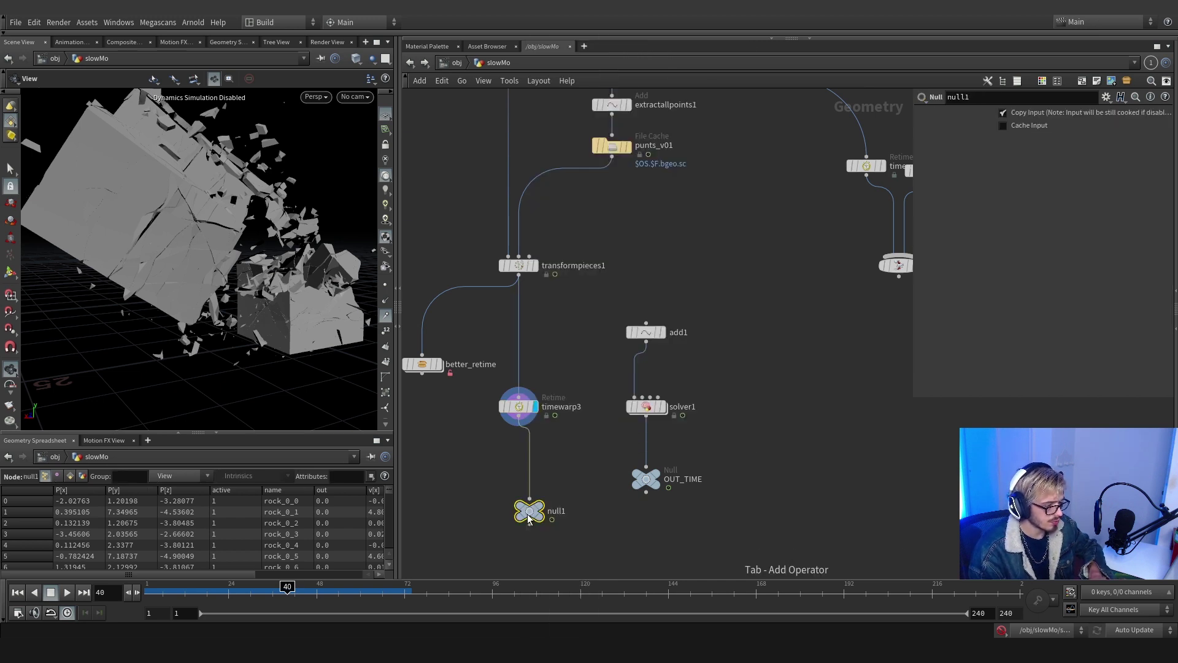
pyautogui.click(520, 479)
pyautogui.doubleClick(541, 479)
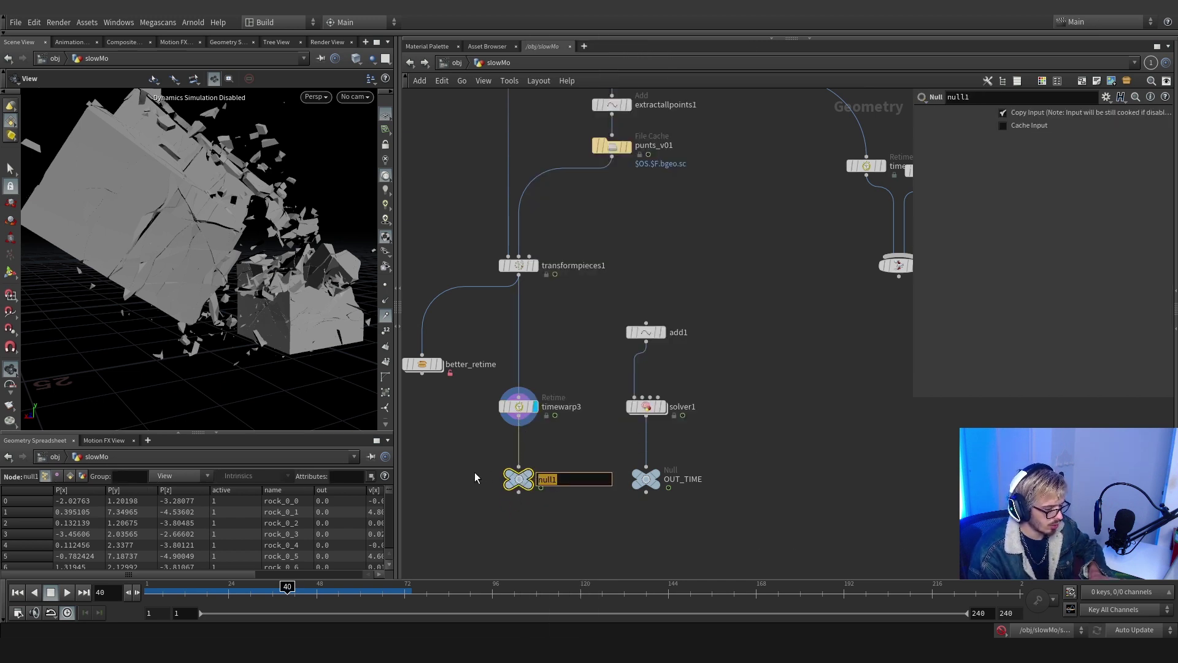
pyautogui.press('BackSpace')
pyautogui.write('OUT')
pyautogui.press('Return')
# Append an Output node below the OUT null
pyautogui.moveTo(748, 435); pyautogui.dragTo(489, 431)
pyautogui.moveTo(745, 520); pyautogui.dragTo(495, 307)
pyautogui.click(527, 538)
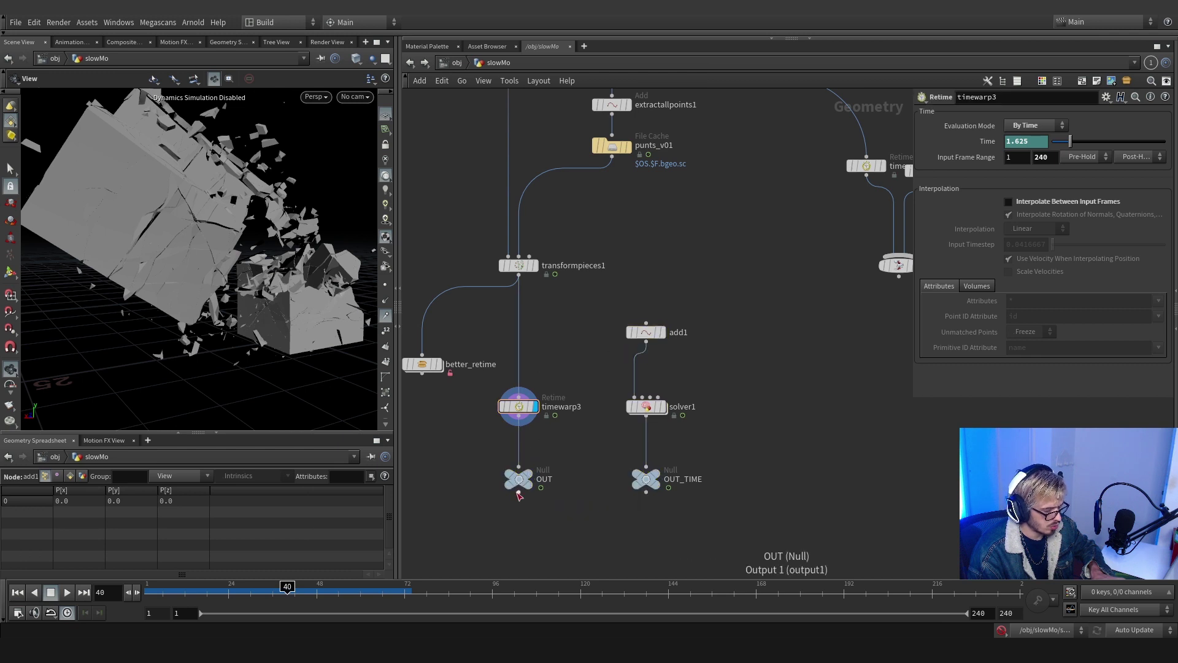
pyautogui.press('Tab')
pyautogui.write('output')
pyautogui.press('Return')
pyautogui.click(524, 550)
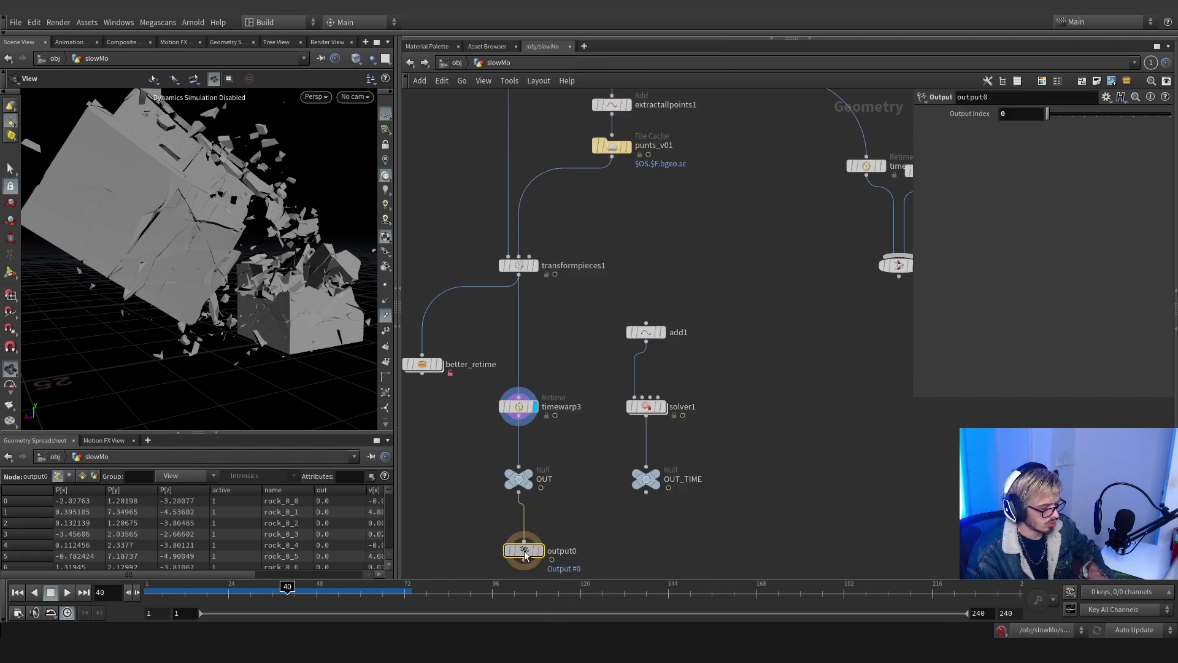
# Collapse timewarp3, OUT, output0, add1, solver1 and OUT_TIME into a subnetwork below transformpieces1 and rename it retimeTutorial
pyautogui.scroll(-2, 686, 505)
pyautogui.moveTo(727, 540); pyautogui.dragTo(517, 338)
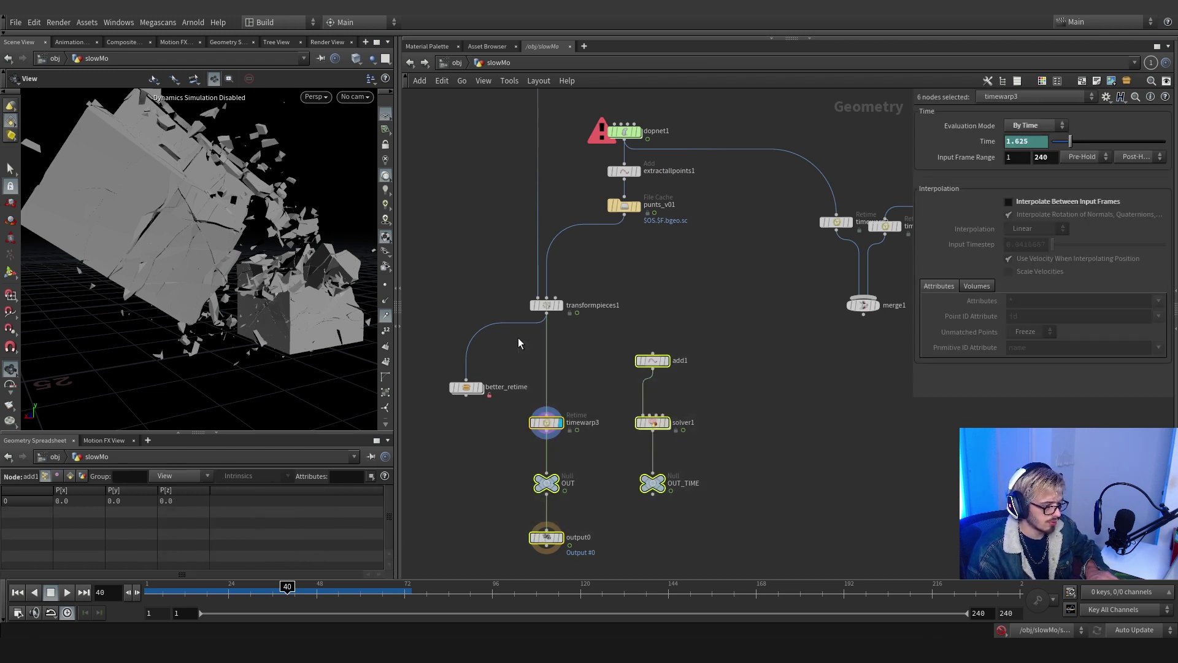
pyautogui.hotkey('shift', 'c')
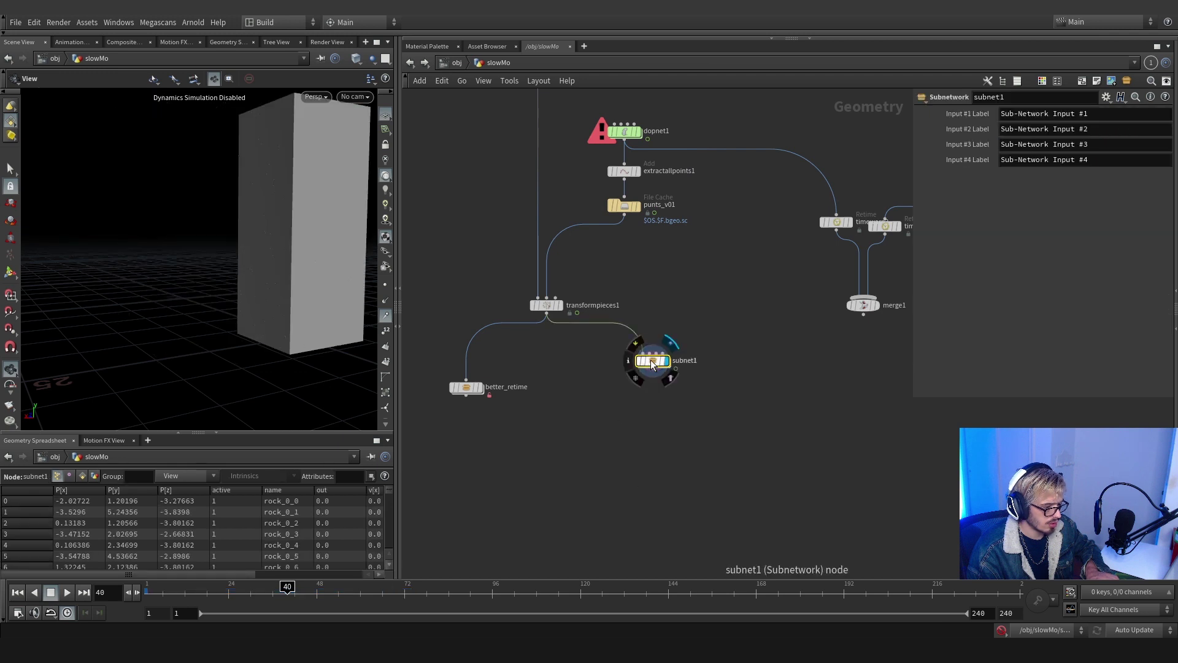
pyautogui.moveTo(649, 359); pyautogui.dragTo(546, 490)
pyautogui.press('F2')
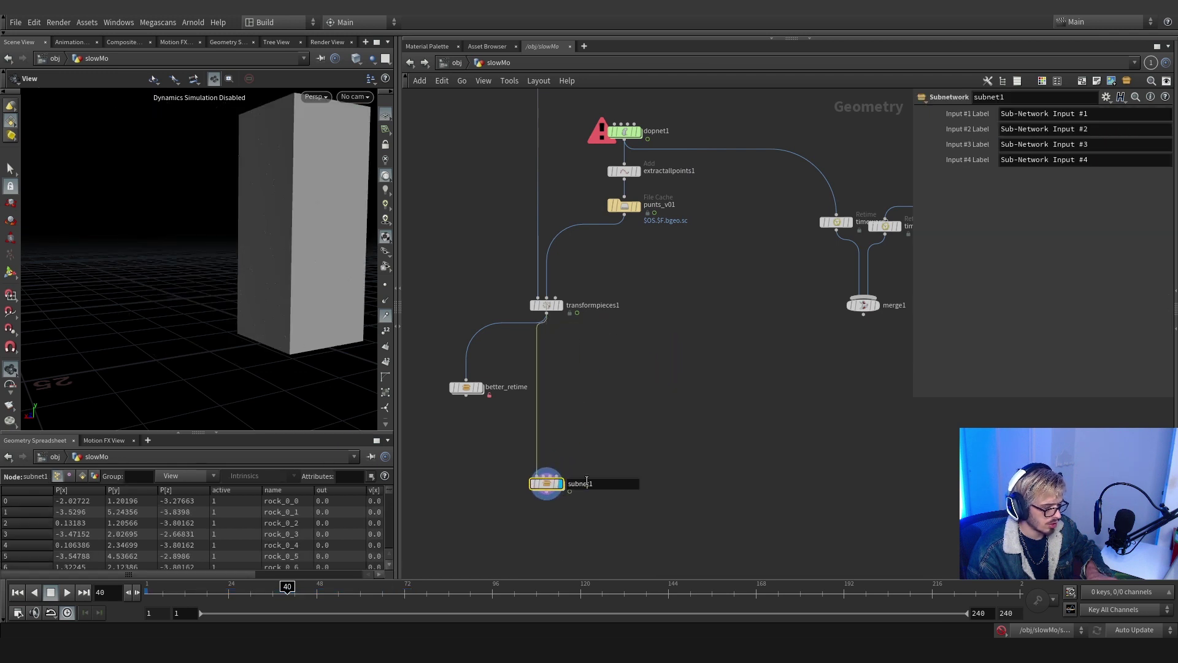
pyautogui.write('retime')
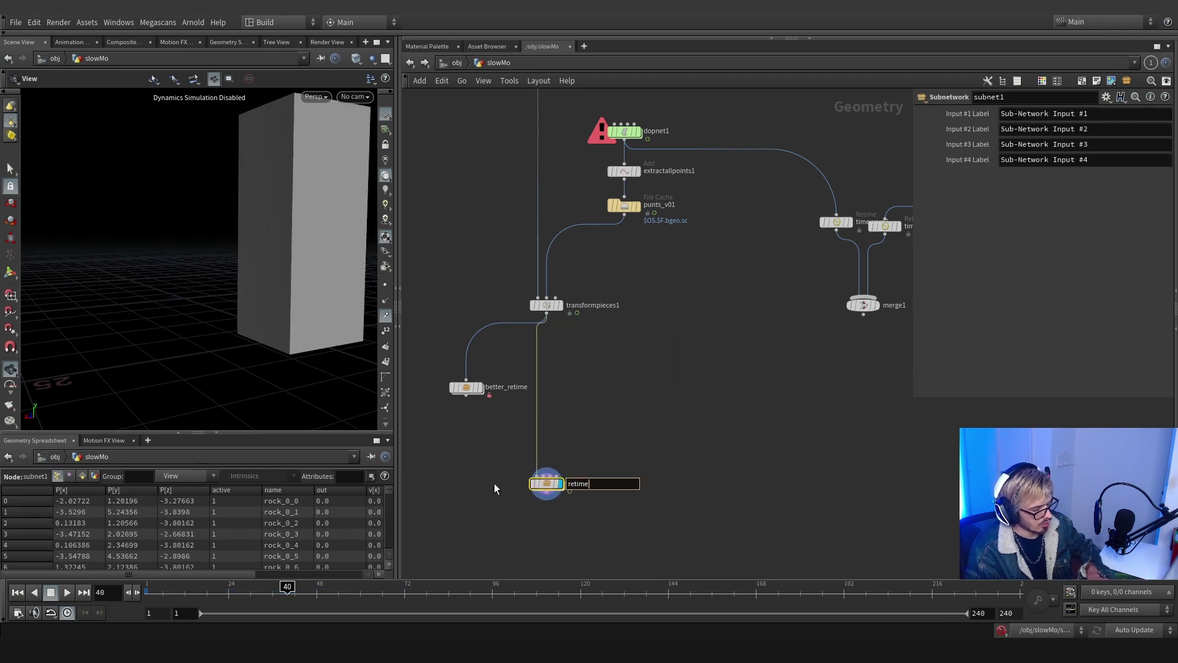
pyautogui.write('Tutorial')
pyautogui.press('Return')
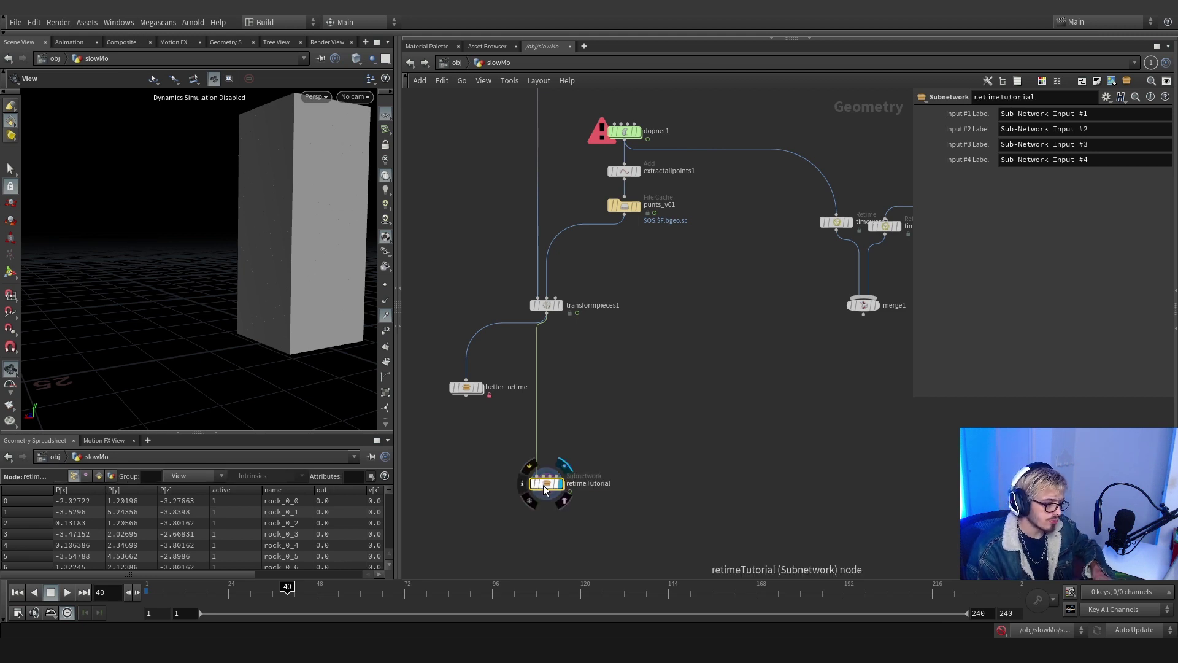
# Open the parameter interface editor for retimeTutorial, make it narrower, and show timewarp3's parameters inside the subnetwork
pyautogui.click(1106, 97)
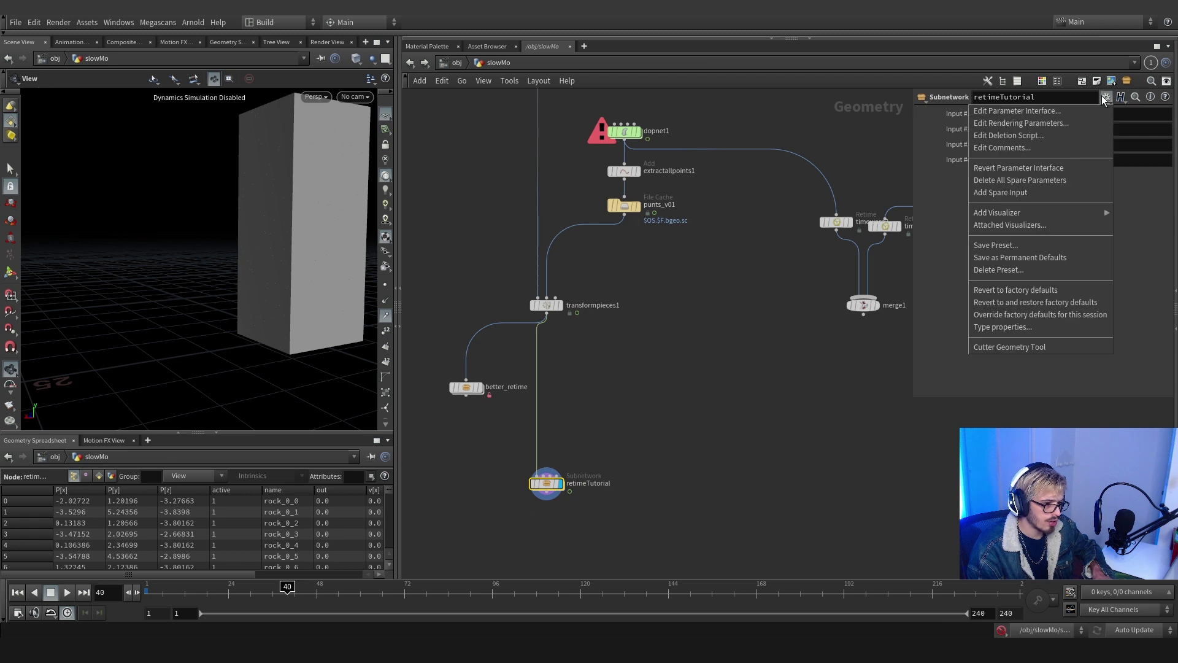
pyautogui.click(1073, 109)
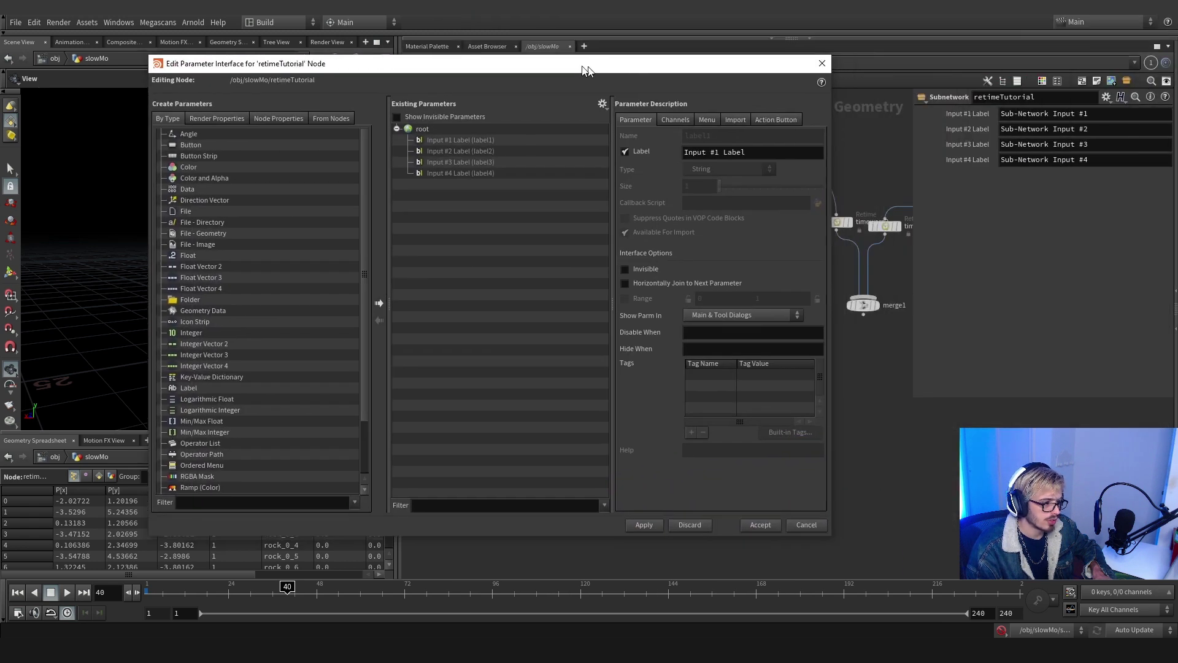
pyautogui.moveTo(585, 70); pyautogui.dragTo(497, 69)
pyautogui.moveTo(744, 267); pyautogui.dragTo(513, 268)
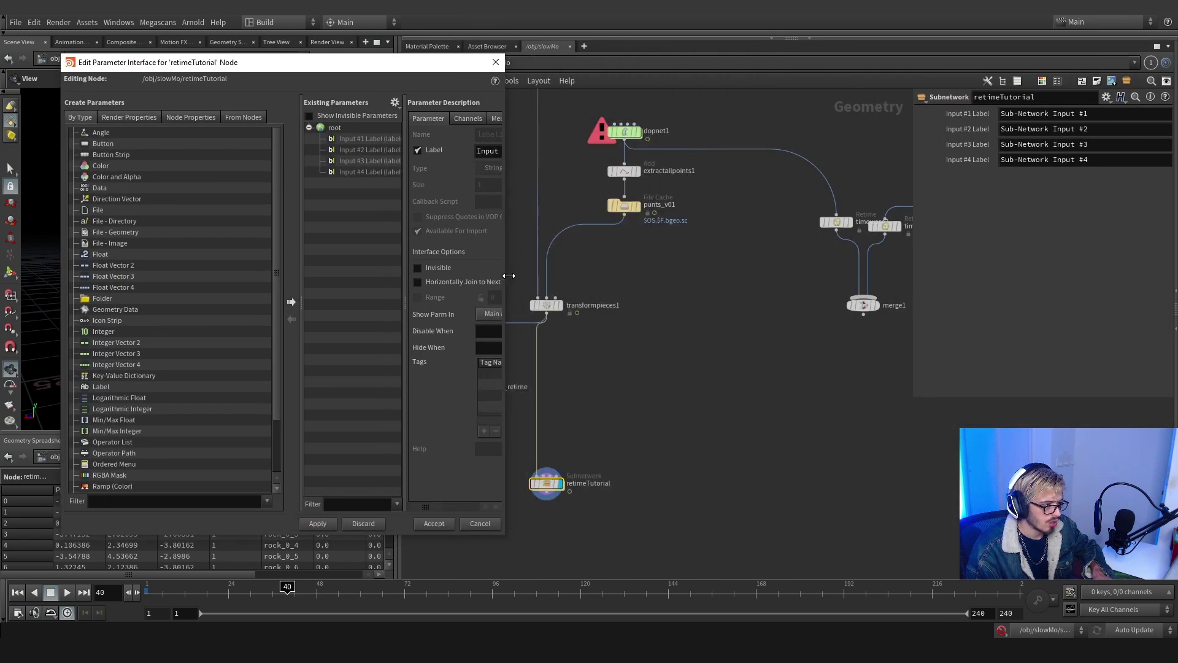
pyautogui.doubleClick(548, 483)
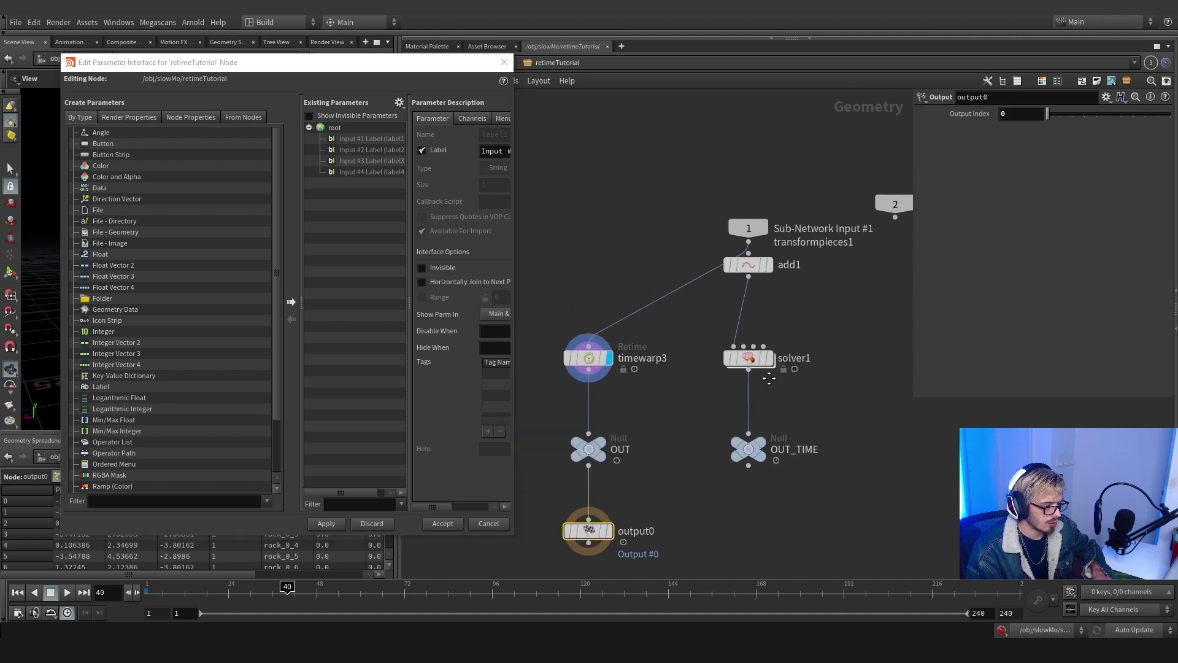
pyautogui.click(598, 299)
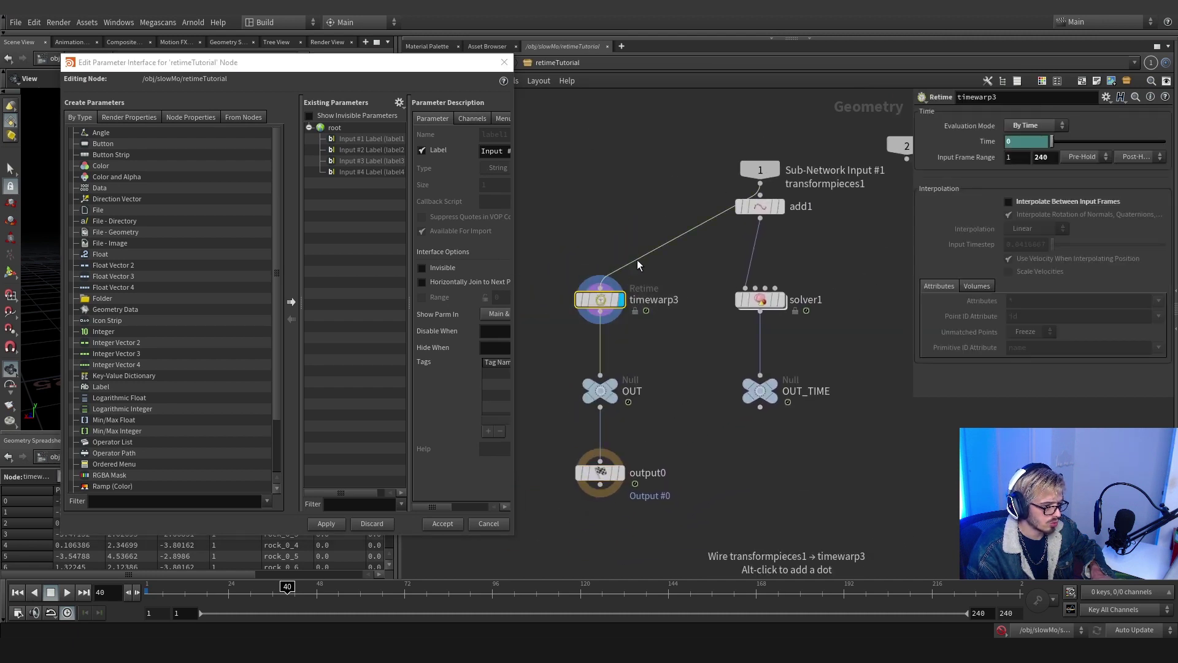
# Make the four input label parameters of retimeTutorial invisible in the parameter interface editor
pyautogui.moveTo(338, 171); pyautogui.dragTo(342, 139)
pyautogui.moveTo(409, 243); pyautogui.dragTo(422, 244)
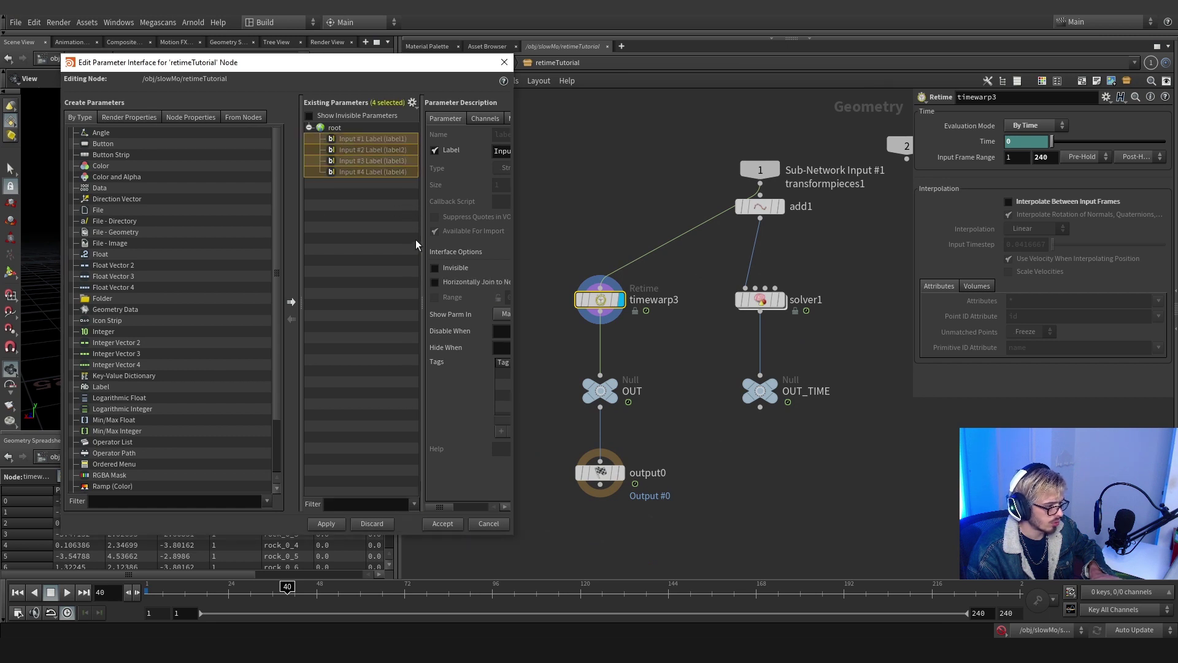
pyautogui.click(435, 268)
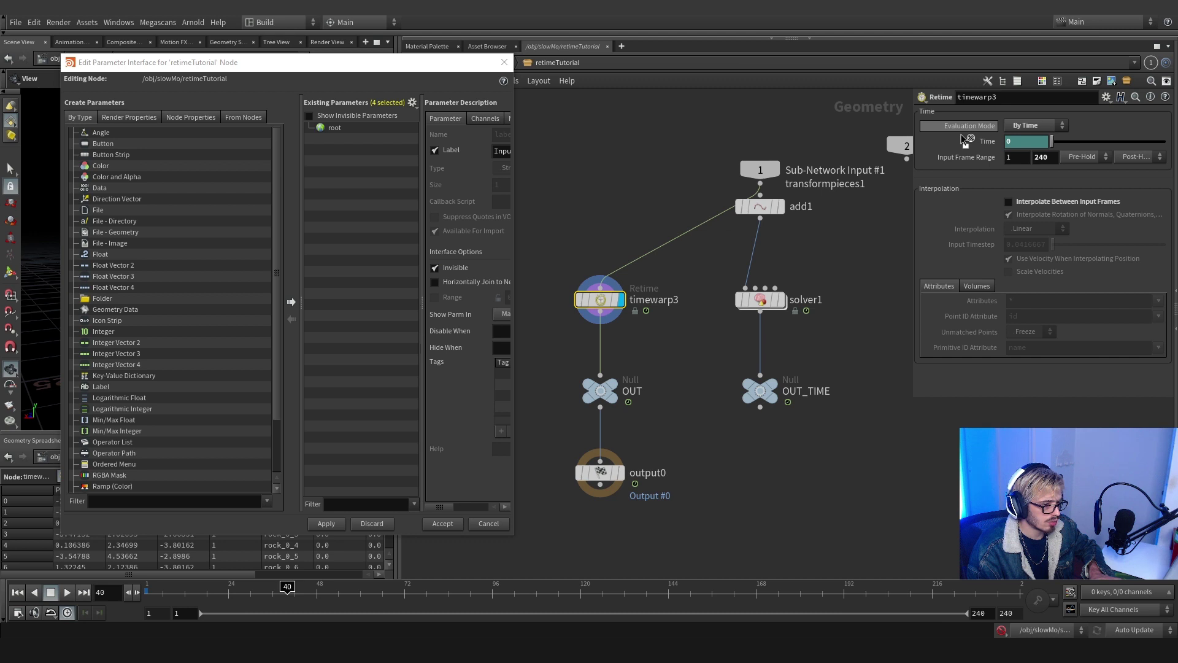
# Promote timewarp3's Evaluation Mode and Input Frame Range parameters to the retimeTutorial interface
pyautogui.moveTo(964, 124); pyautogui.dragTo(342, 144)
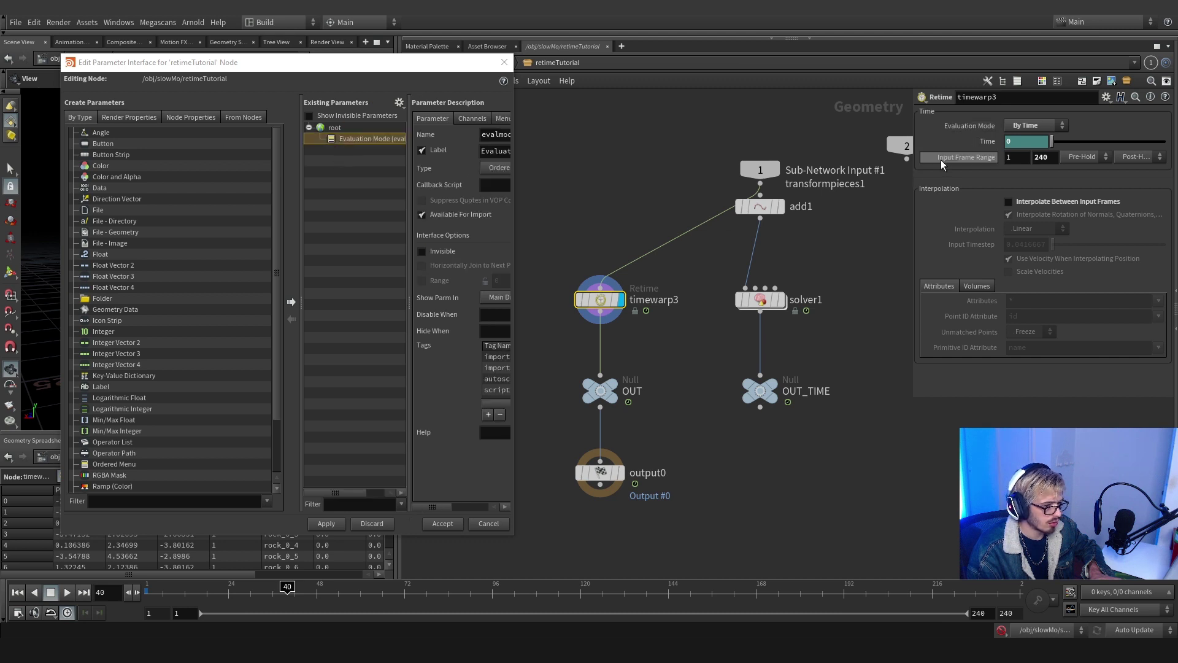
pyautogui.click(994, 142)
pyautogui.click(995, 142)
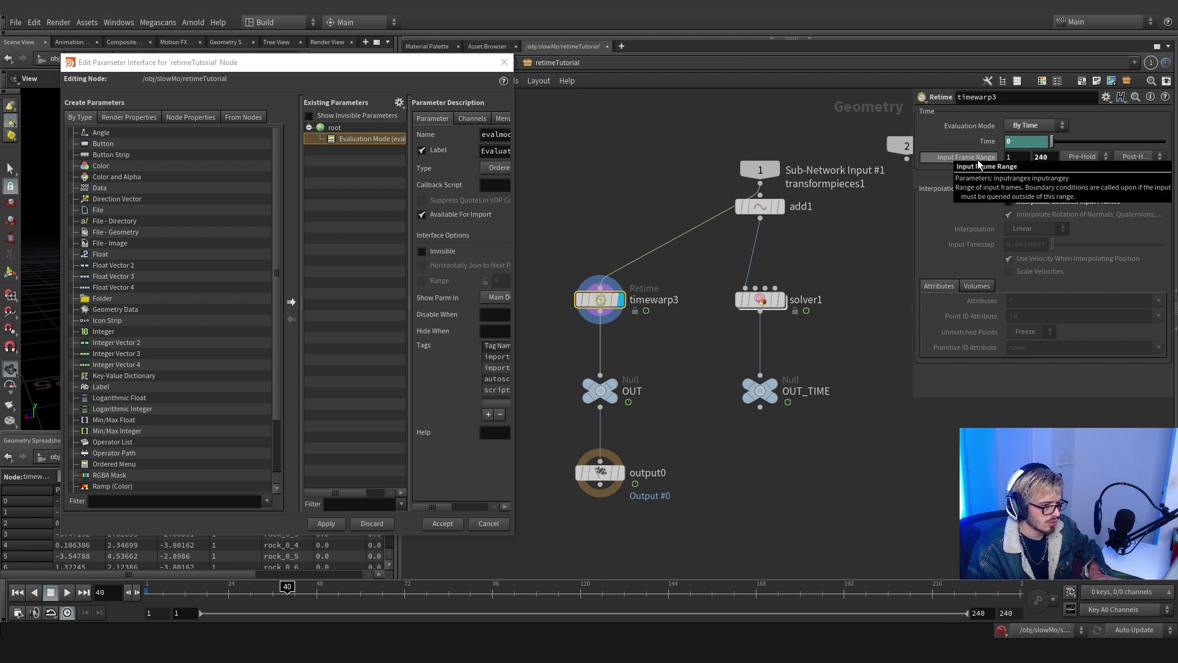
pyautogui.moveTo(978, 164); pyautogui.dragTo(342, 144)
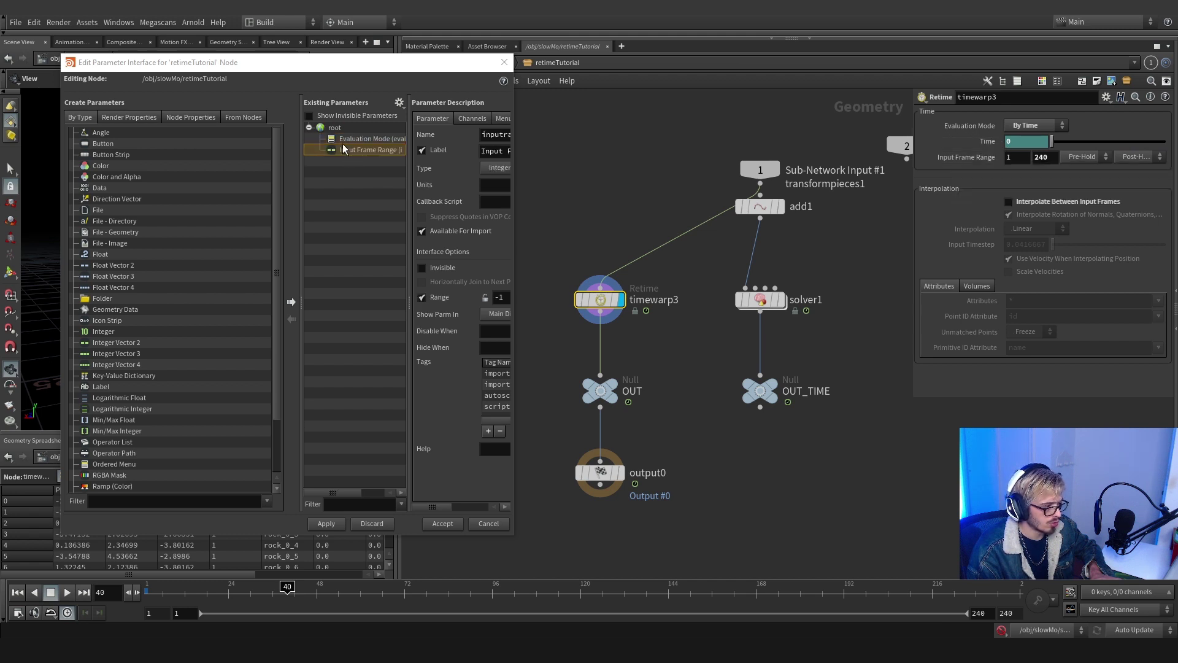
# Promote the Scale parameter of attribwrangle1 inside solver1, placing it between Evaluation Mode and Input Frame Range with the label Scale
pyautogui.doubleClick(760, 300)
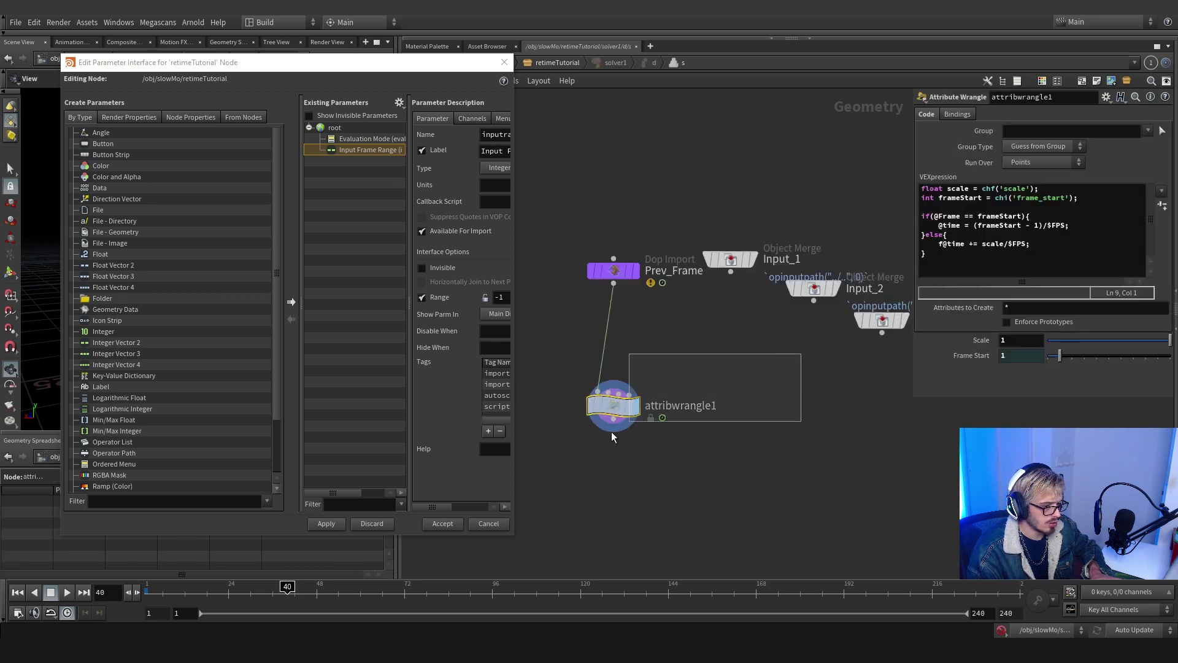
pyautogui.moveTo(358, 146); pyautogui.dragTo(359, 146)
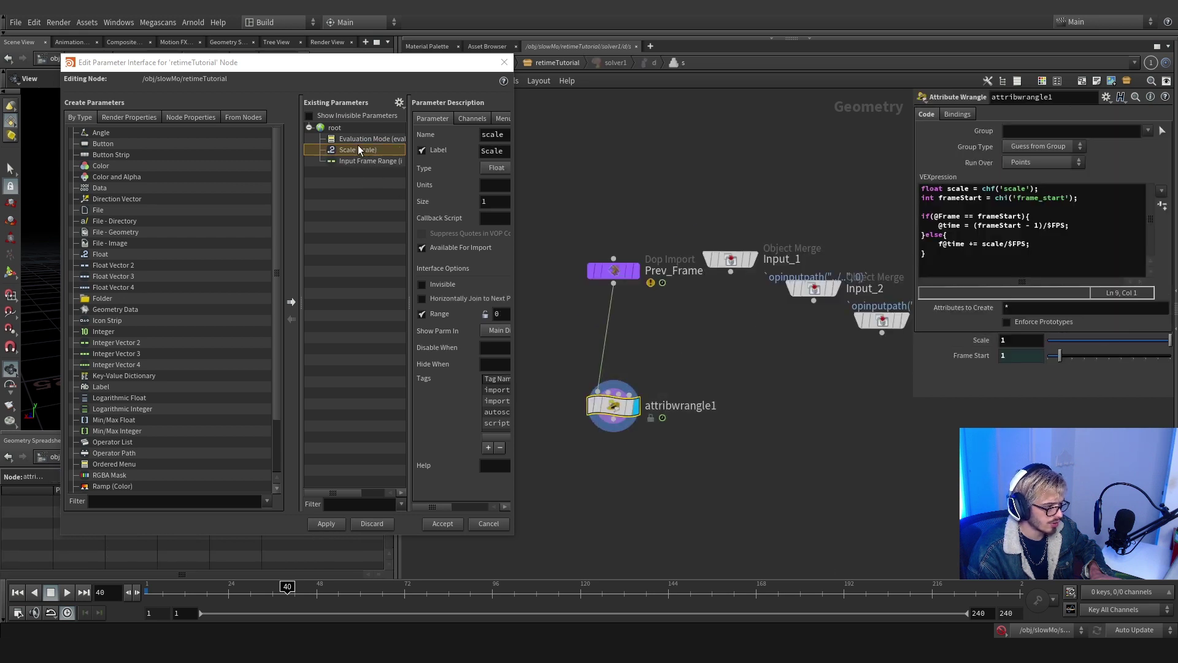
pyautogui.press('Tab')
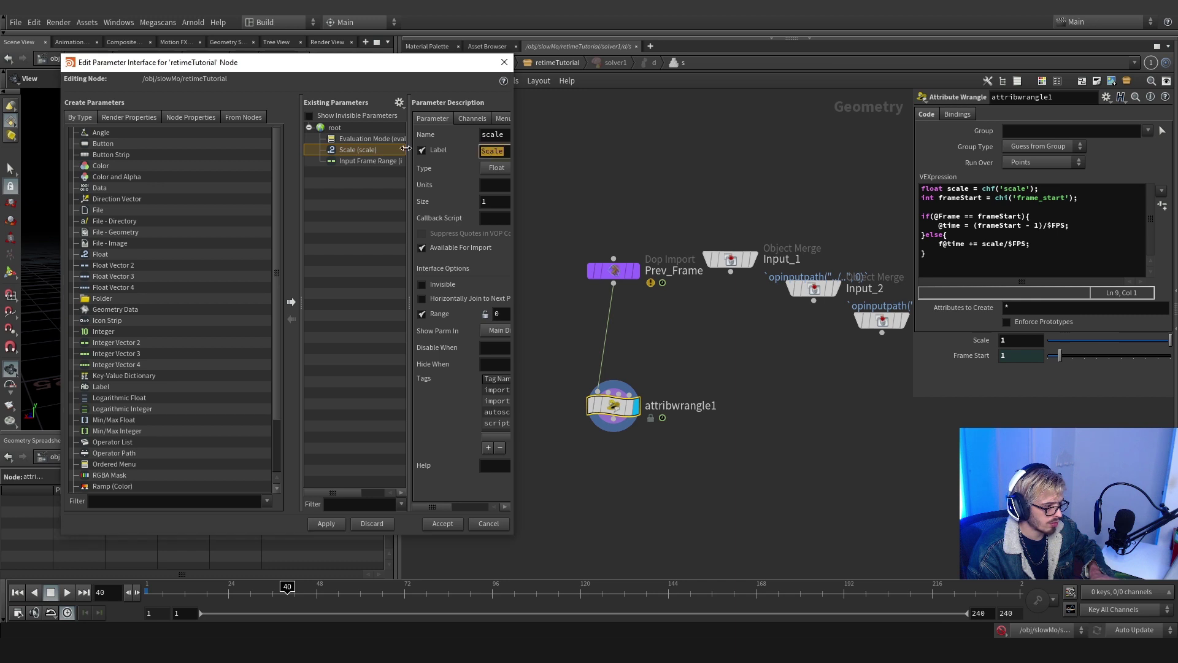
pyautogui.write('Time')
pyautogui.press('Return')
pyautogui.moveTo(270, 62); pyautogui.dragTo(214, 83)
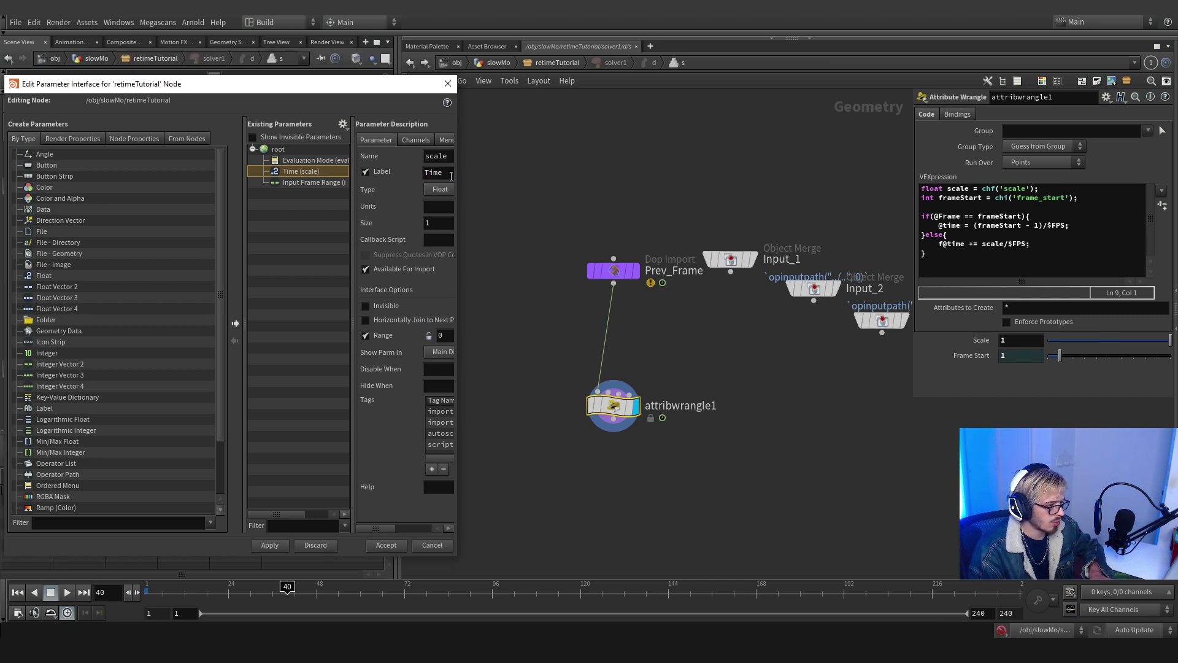
pyautogui.write('Scale')
pyautogui.press('Return')
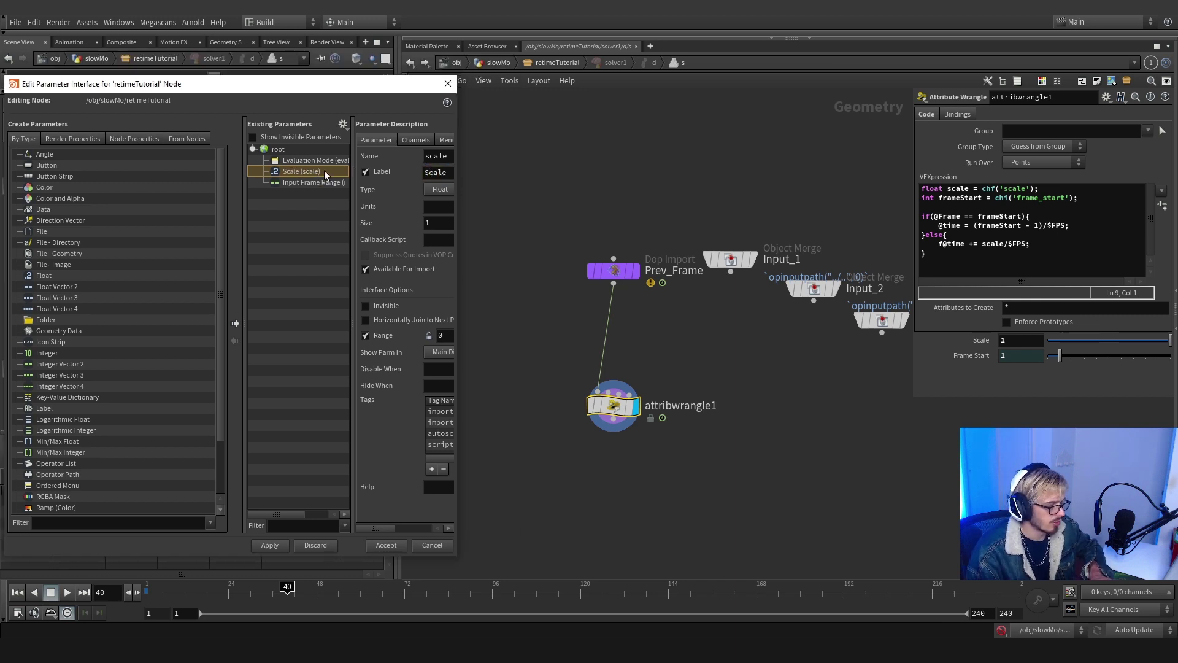
# Return to the retimeTutorial network and enable Interpolate Between Input Frames on timewarp3
pyautogui.click(410, 63)
pyautogui.click(600, 299)
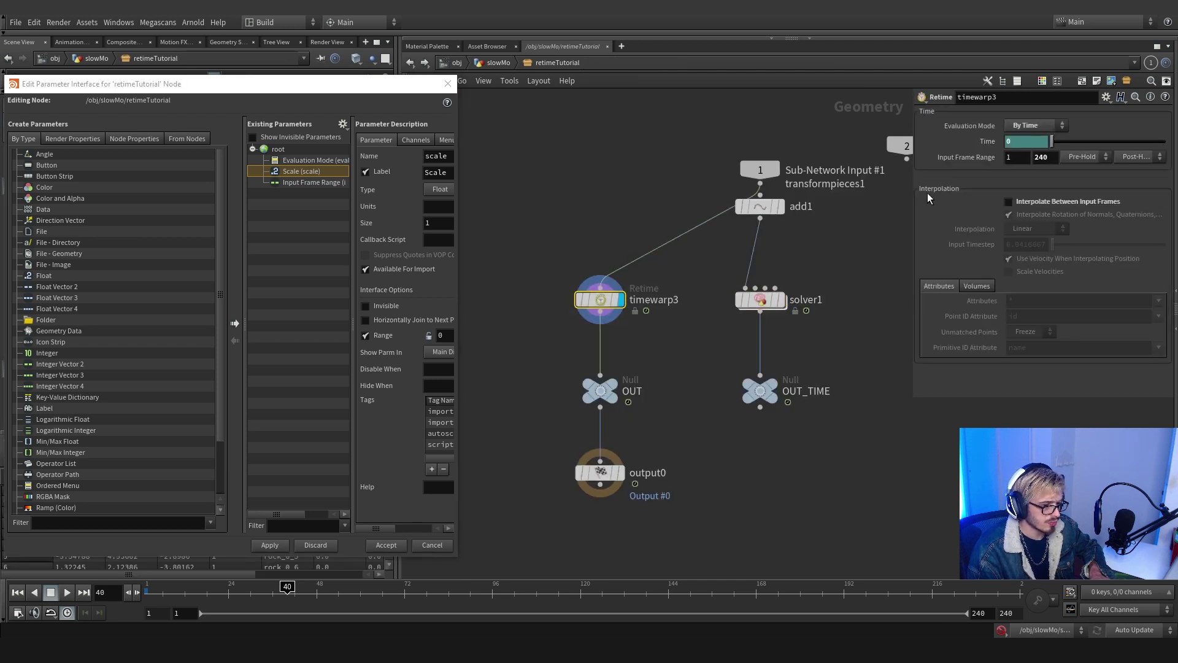
pyautogui.click(1008, 201)
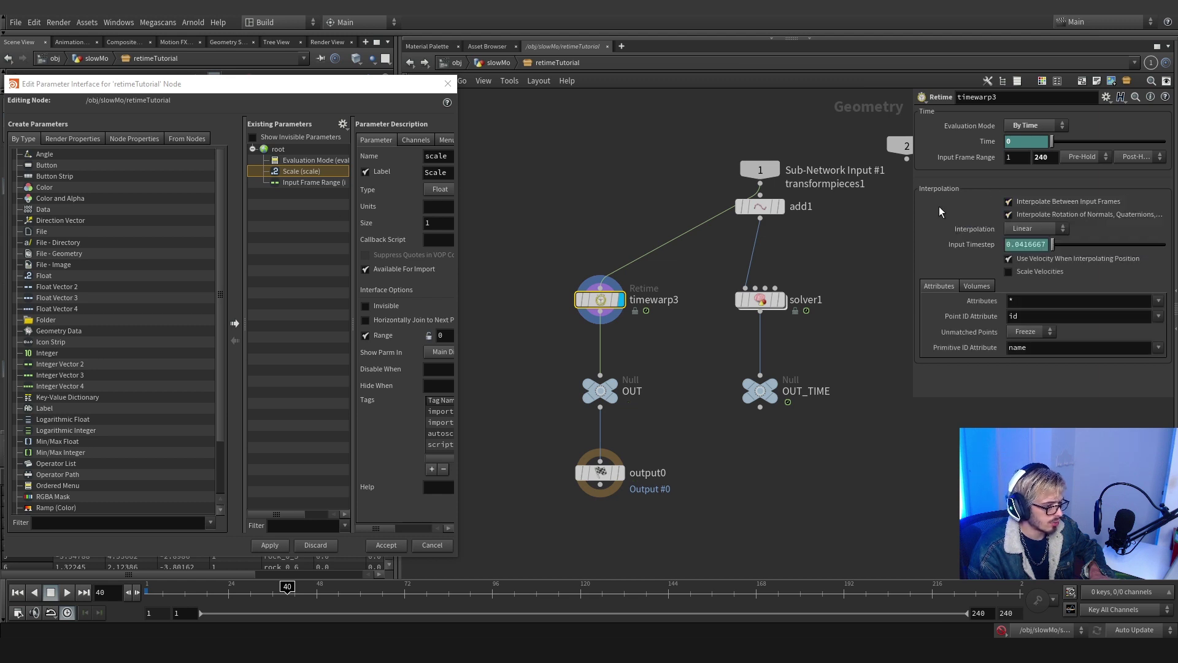
# Promote timewarp3's Interpolate Between Input Frames, Interpolate Rotation, Interpolation, Use Velocity When Interpolating Position and Scale Velocities parameters below Input Frame Range
pyautogui.moveTo(1033, 201); pyautogui.dragTo(279, 211)
pyautogui.moveTo(981, 229); pyautogui.dragTo(312, 208)
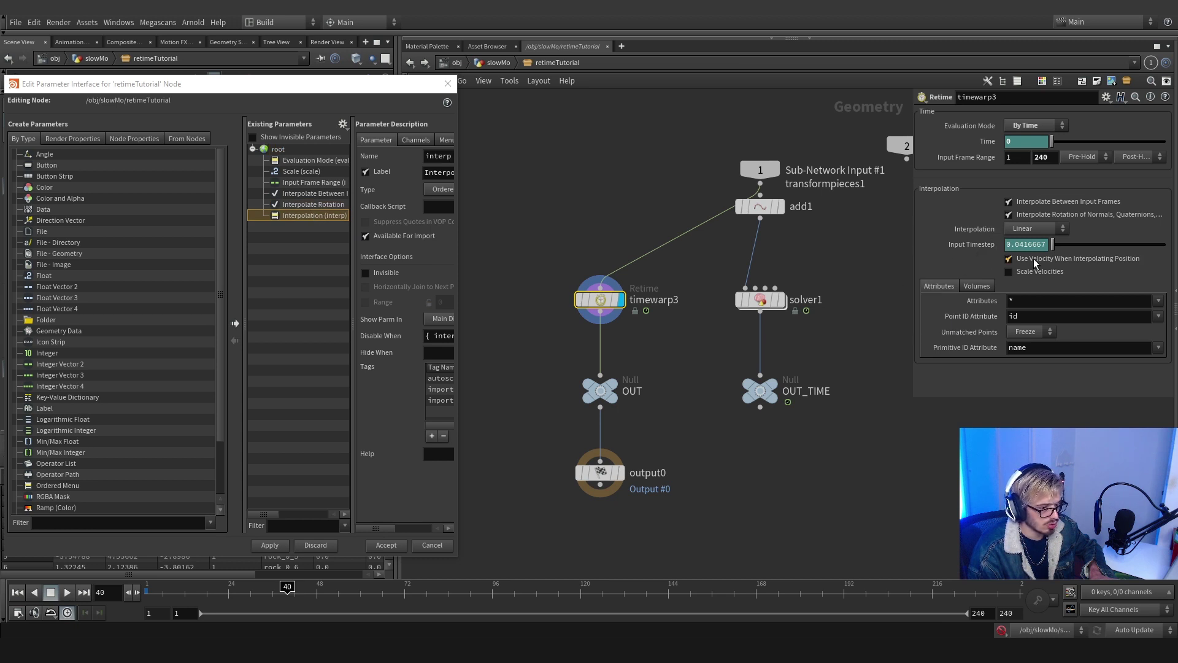
pyautogui.moveTo(1035, 263); pyautogui.dragTo(316, 224)
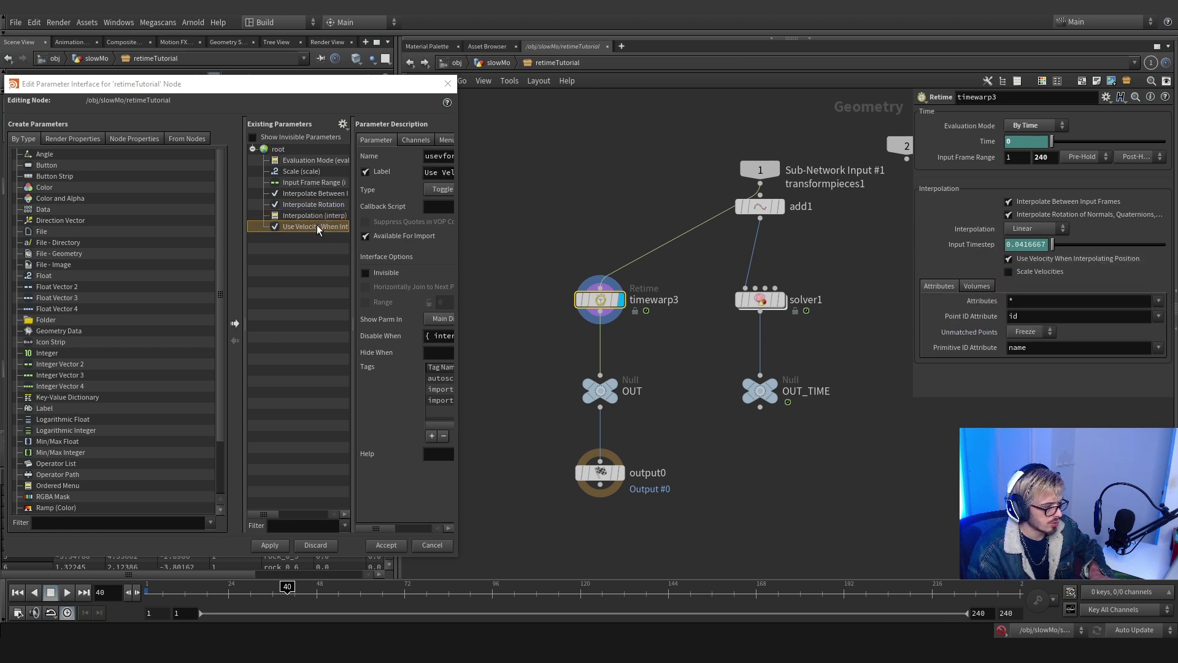
pyautogui.moveTo(1041, 277); pyautogui.dragTo(295, 235)
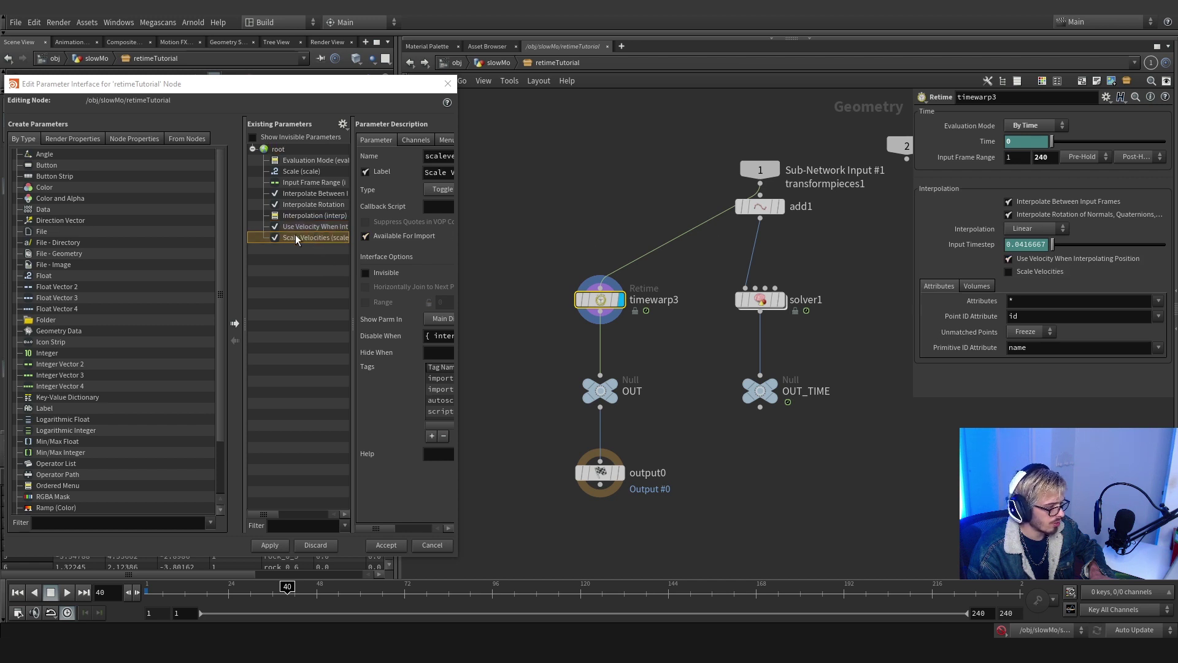
# Group Evaluation Mode, Scale and Input Frame Range in a new folder at the start of the existing parameters
pyautogui.moveTo(285, 161); pyautogui.dragTo(298, 160)
pyautogui.click(293, 173)
pyautogui.keyDown('shift'); pyautogui.click(297, 193); pyautogui.keyUp('shift')
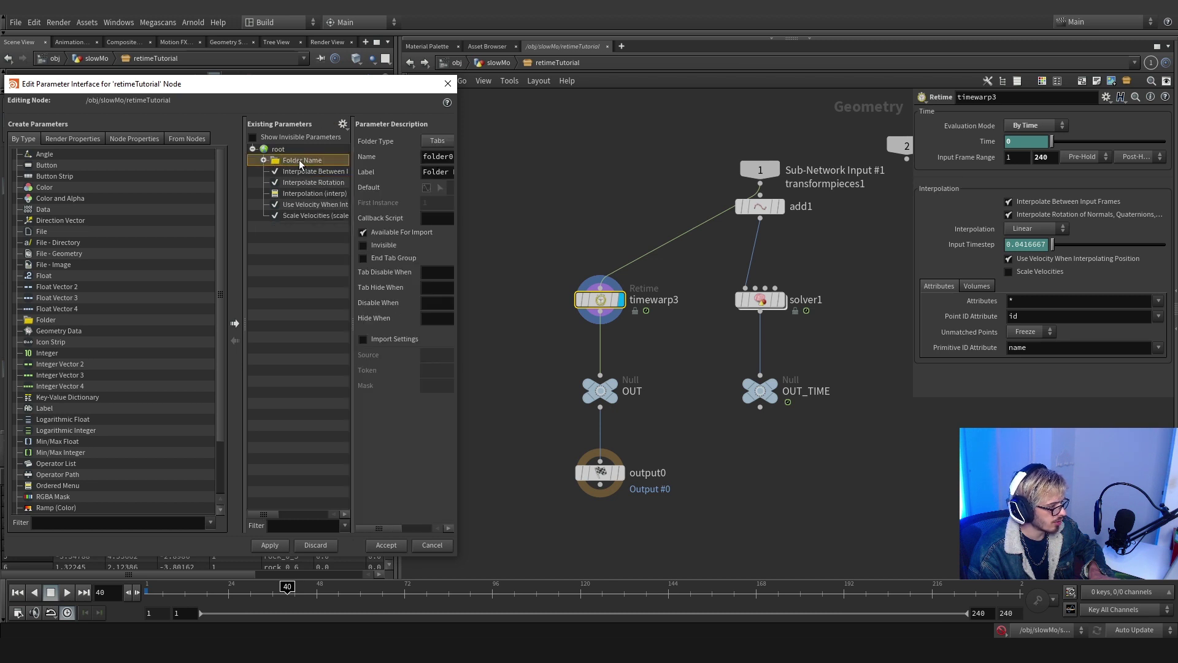
# Label the folder holding Evaluation Mode, Scale and Input Frame Range as Time and set its folder type to Simple
pyautogui.doubleClick(304, 160)
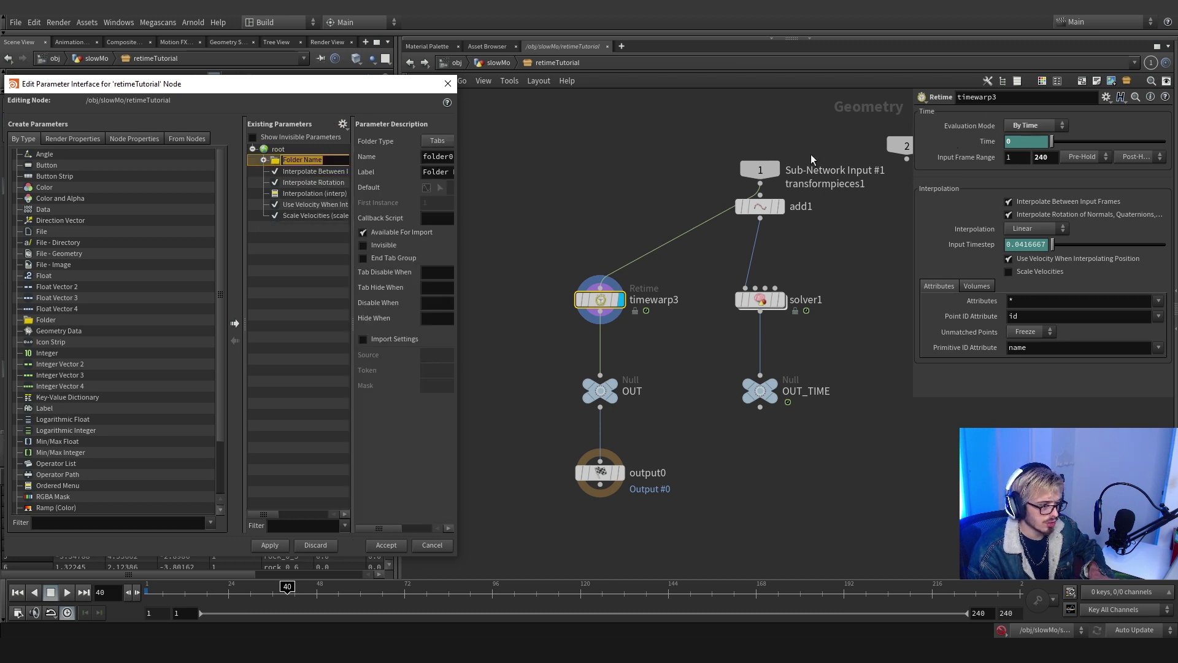
pyautogui.write('Time')
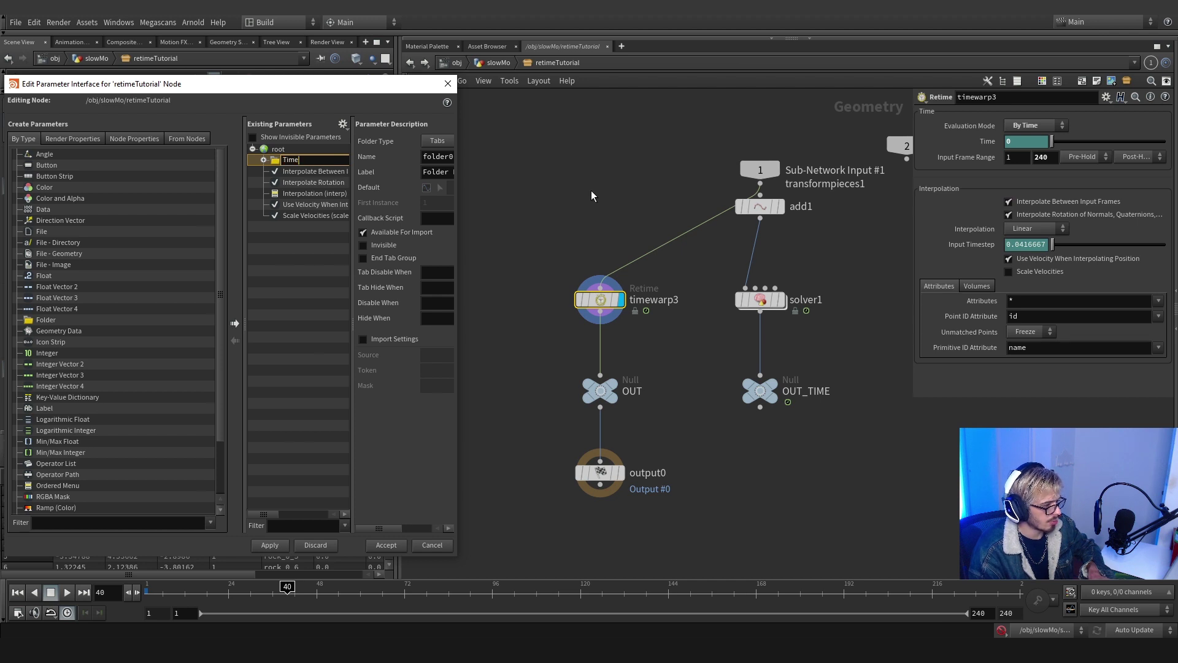
pyautogui.press('Return')
pyautogui.click(441, 141)
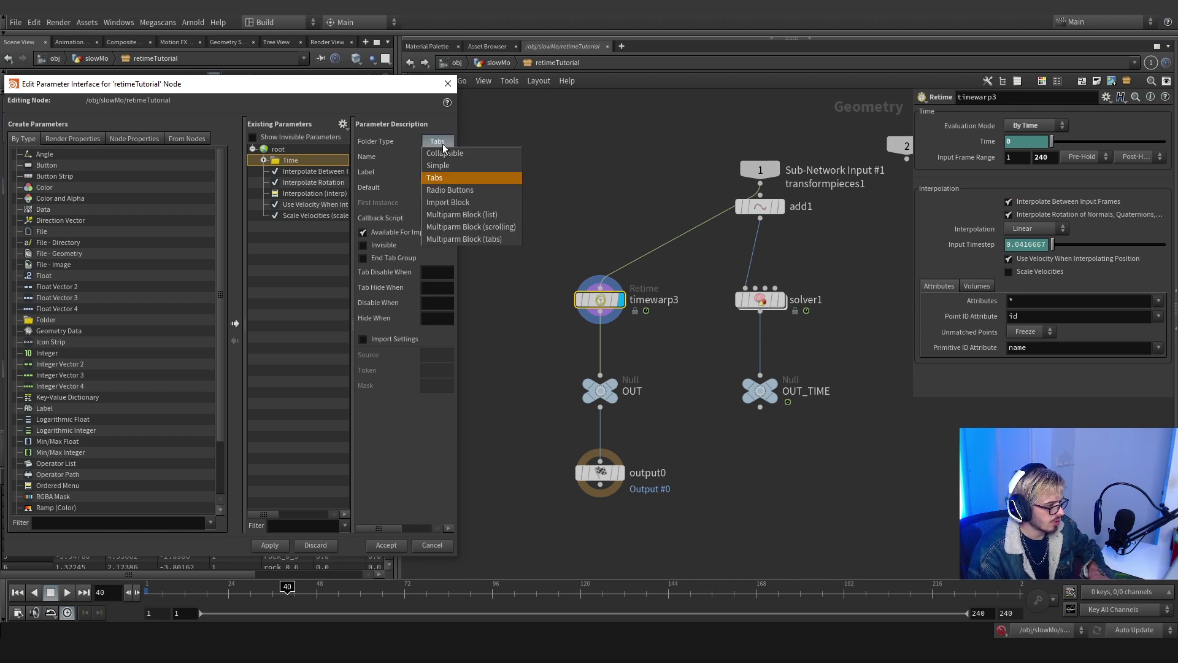
pyautogui.click(446, 166)
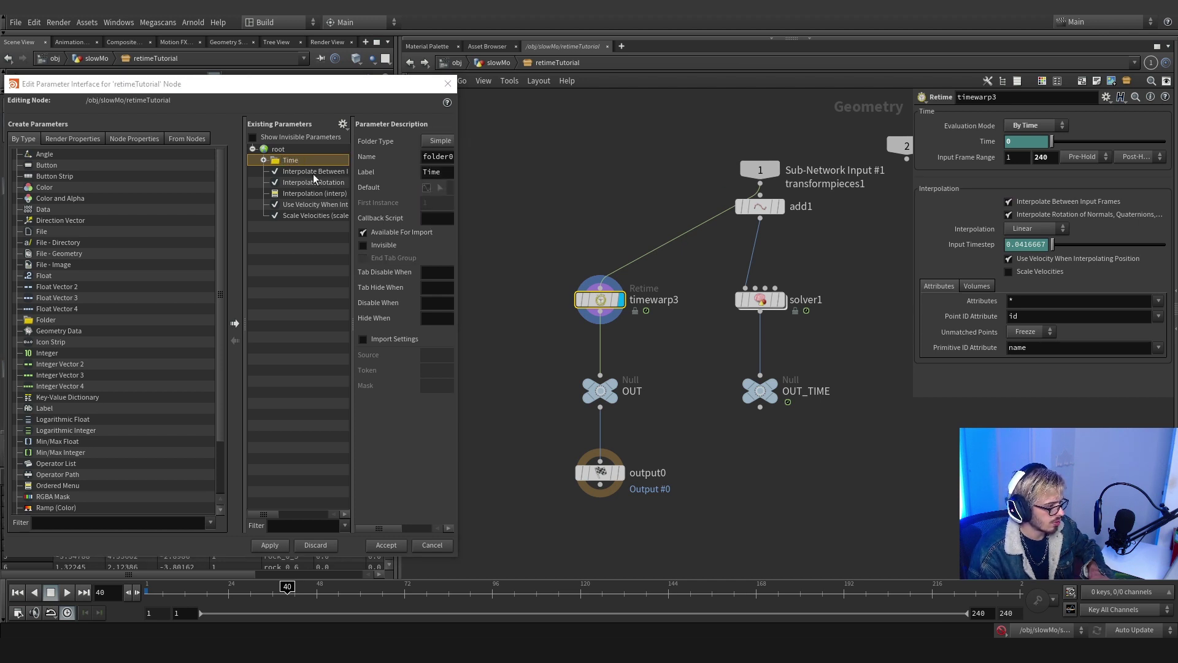
# Add a second folder and move the five interpolation parameters, from Interpolate Between Input Frames to Scale Velocities, into it
pyautogui.click(293, 172)
pyautogui.keyDown('shift'); pyautogui.click(297, 193); pyautogui.keyUp('shift')
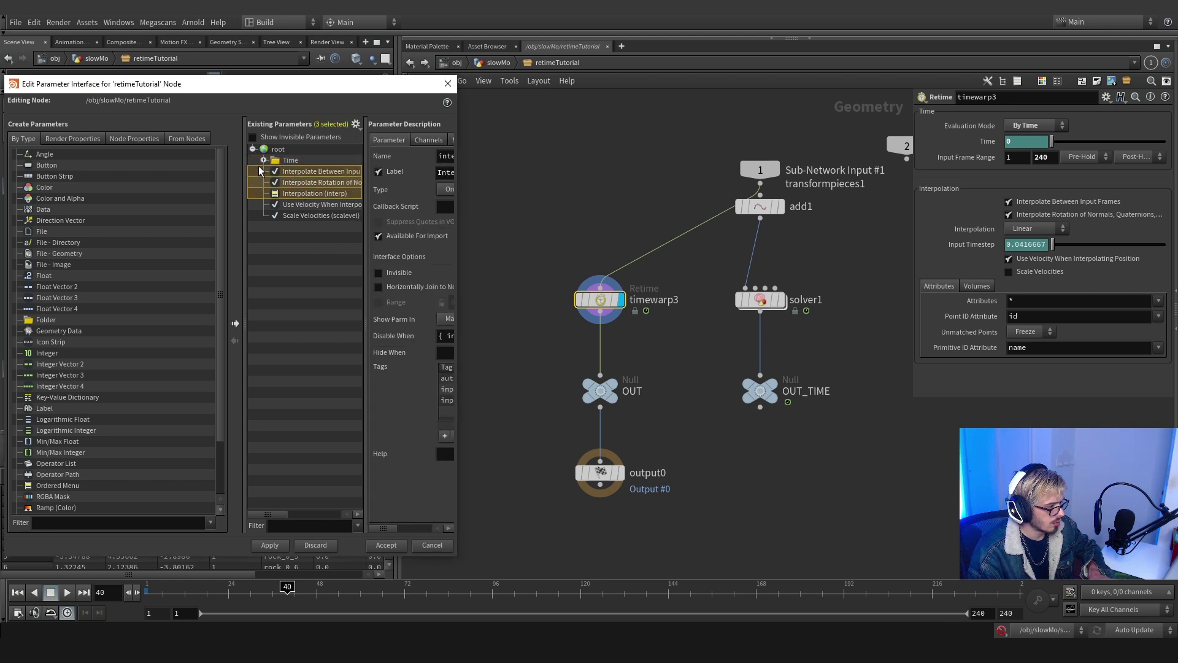
pyautogui.click(264, 161)
pyautogui.click(263, 162)
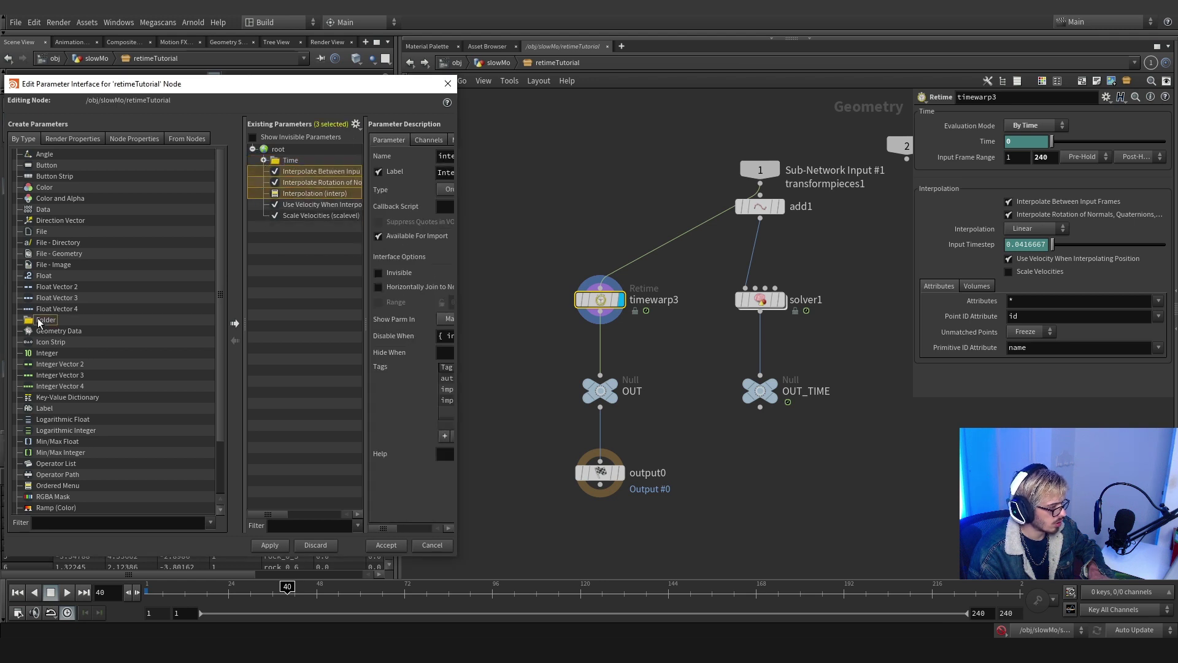
pyautogui.moveTo(38, 323); pyautogui.dragTo(294, 225)
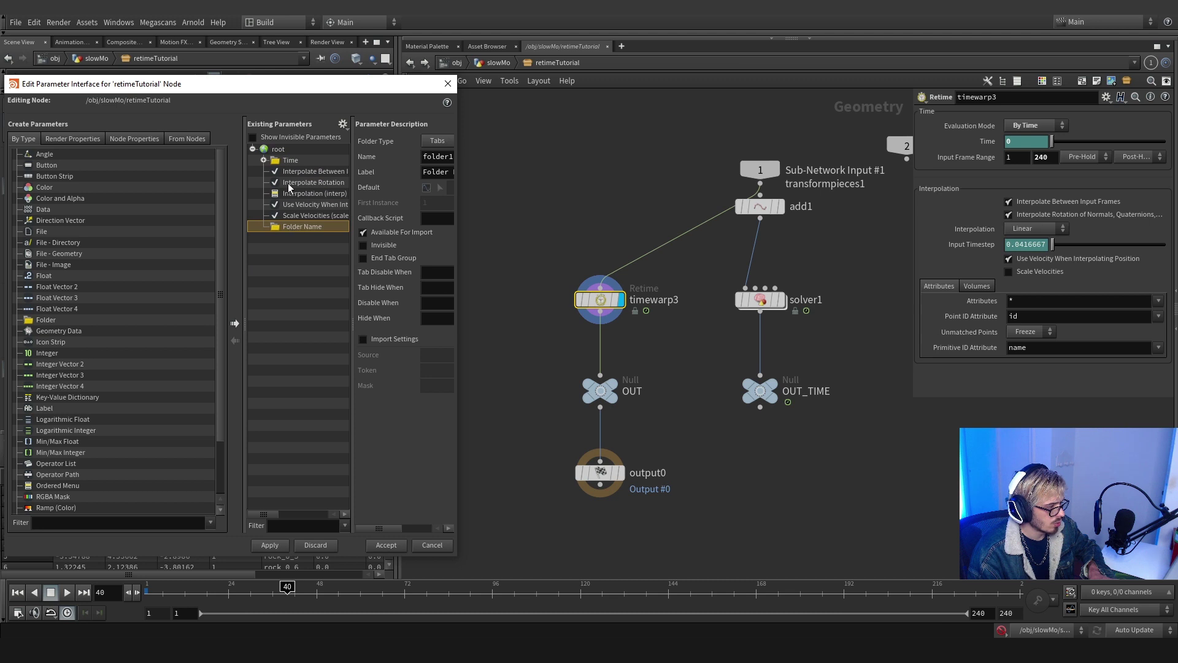
pyautogui.click(288, 172)
pyautogui.keyDown('shift'); pyautogui.click(294, 216); pyautogui.keyUp('shift')
pyautogui.moveTo(281, 182); pyautogui.dragTo(287, 226)
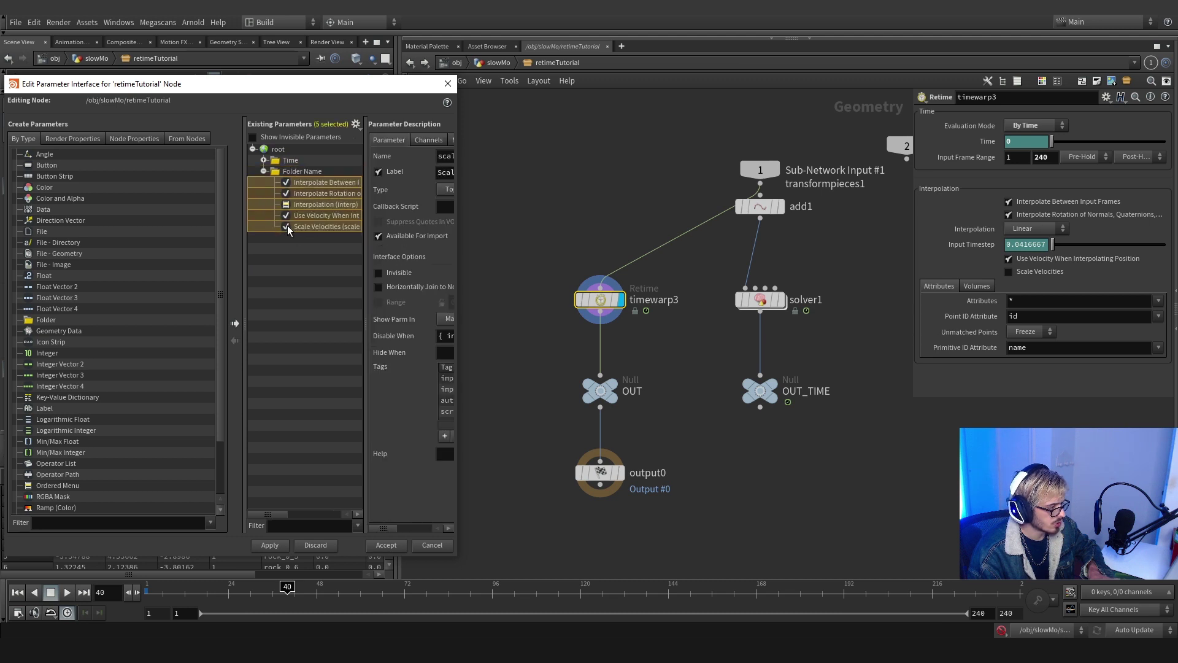
# Set the folder type of the interpolation parameters' folder to Simple
pyautogui.click(289, 171)
pyautogui.click(437, 142)
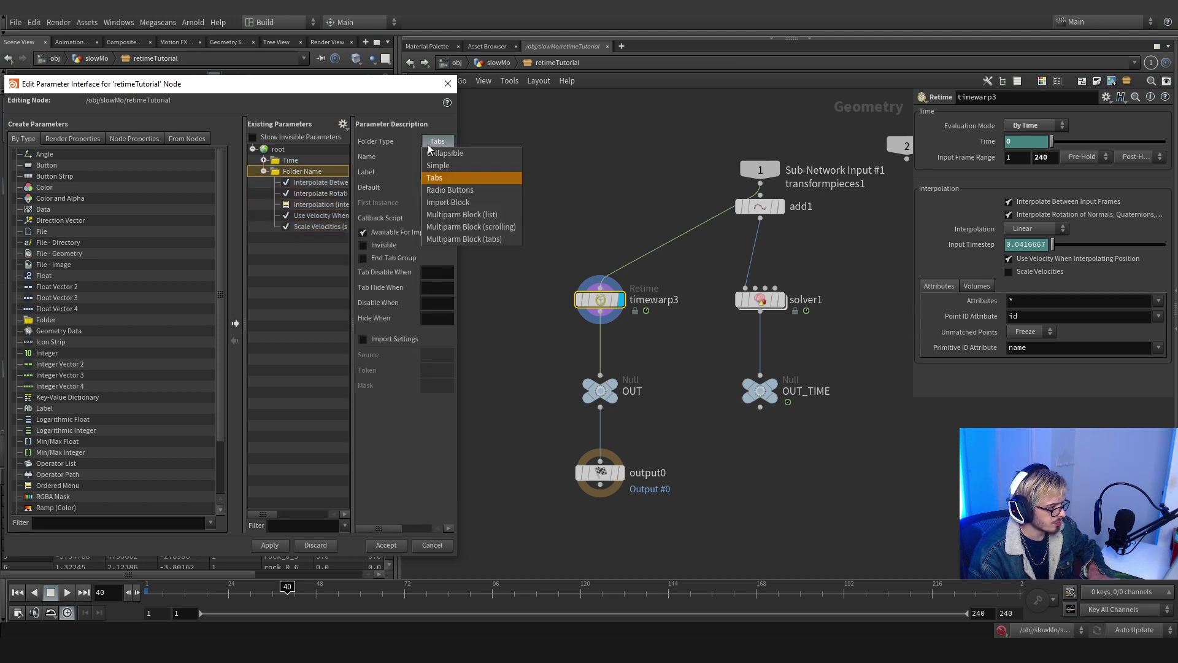
pyautogui.click(439, 167)
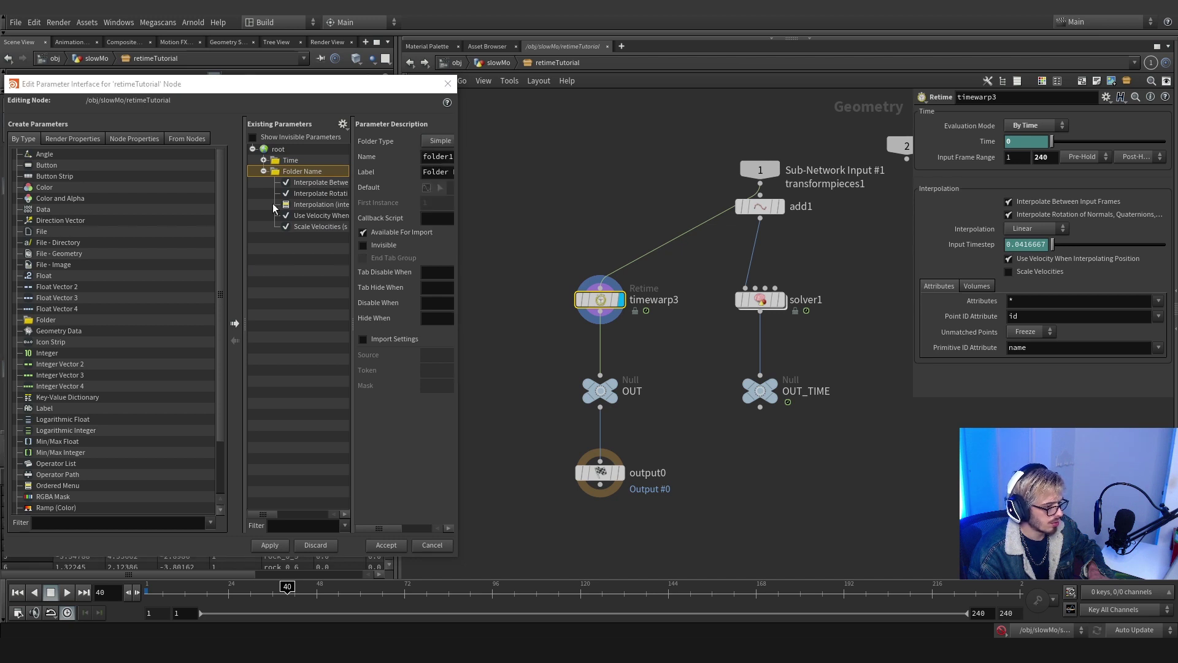
pyautogui.doubleClick(308, 172)
pyautogui.write('In')
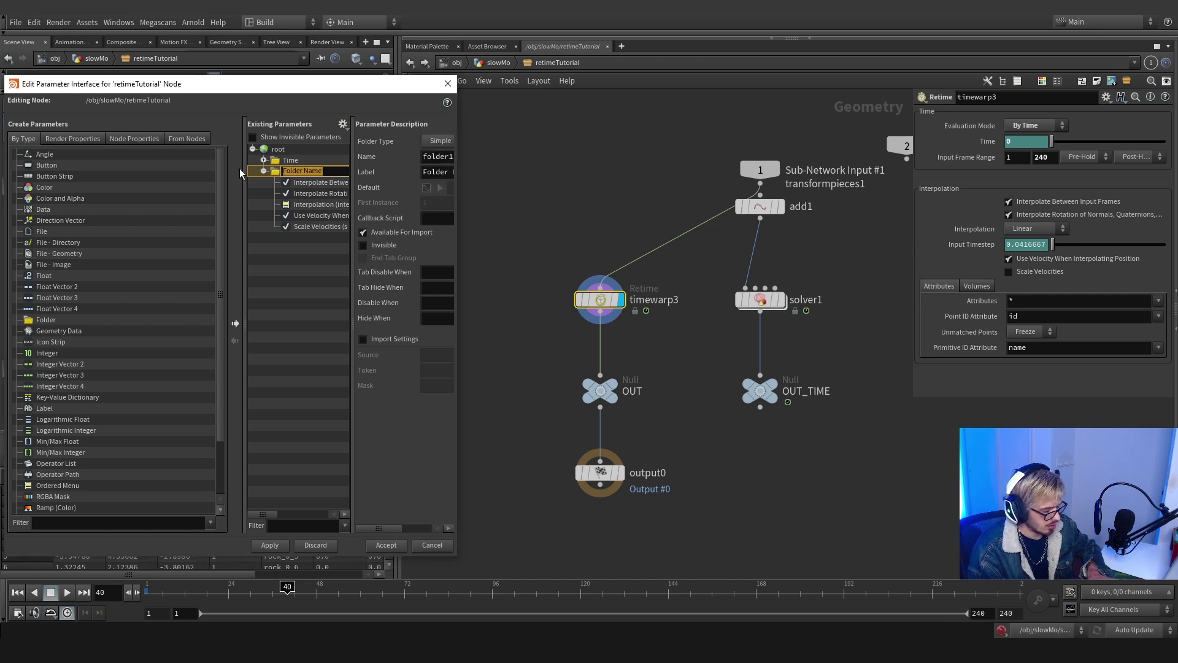
pyautogui.write('terpolation')
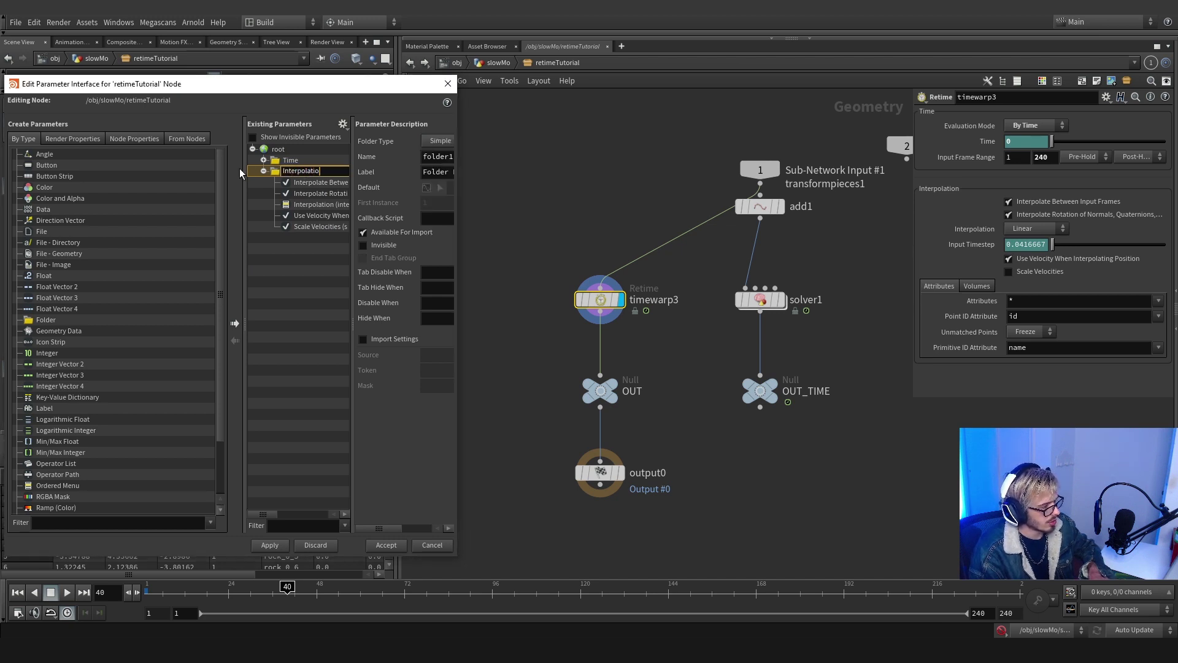
pyautogui.press('Escape')
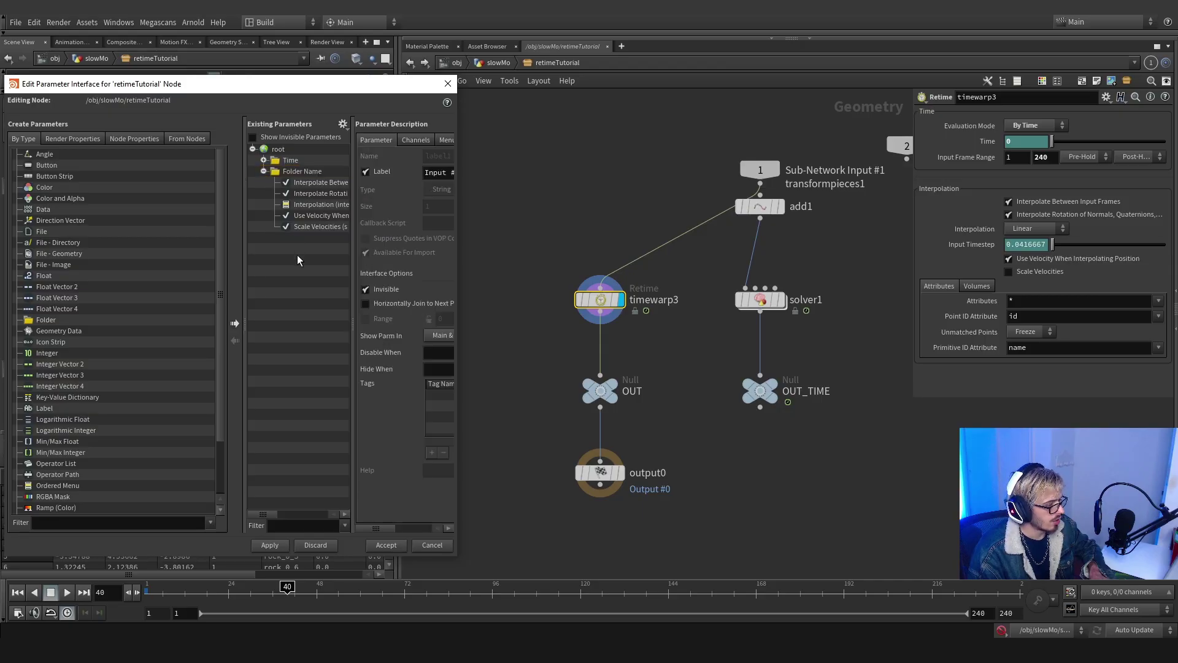
# Label the folder holding the five interpolation parameters as Interpolation
pyautogui.click(302, 175)
pyautogui.doubleClick(302, 173)
pyautogui.write('Interpo')
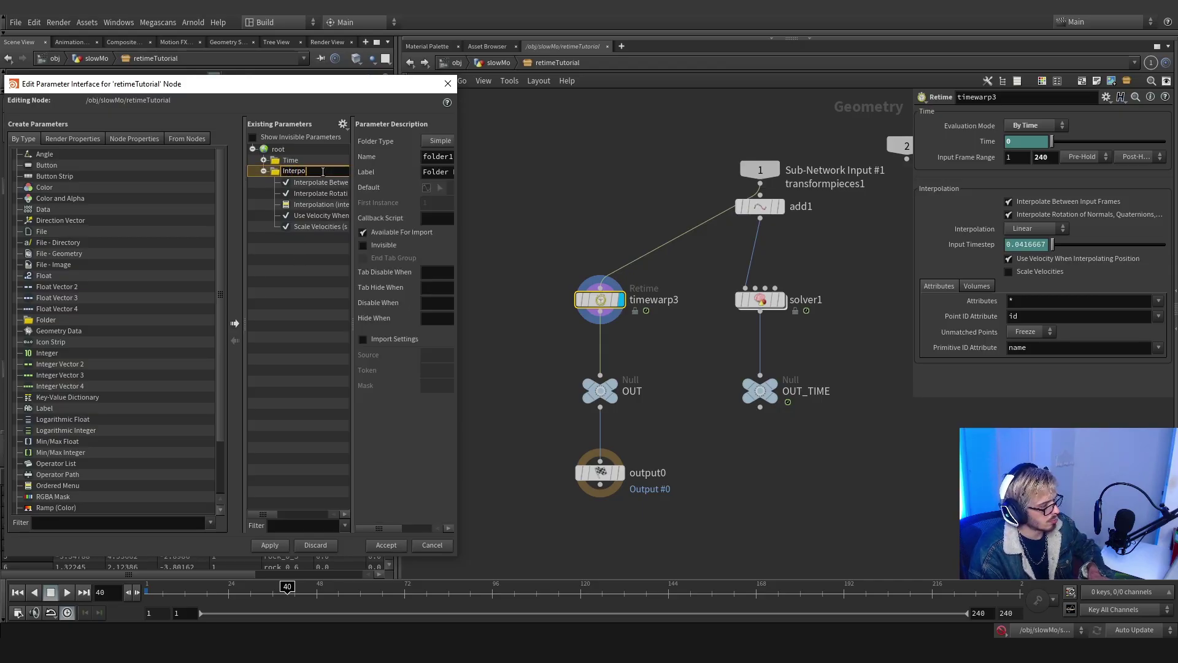
pyautogui.write('lation')
pyautogui.press('Return')
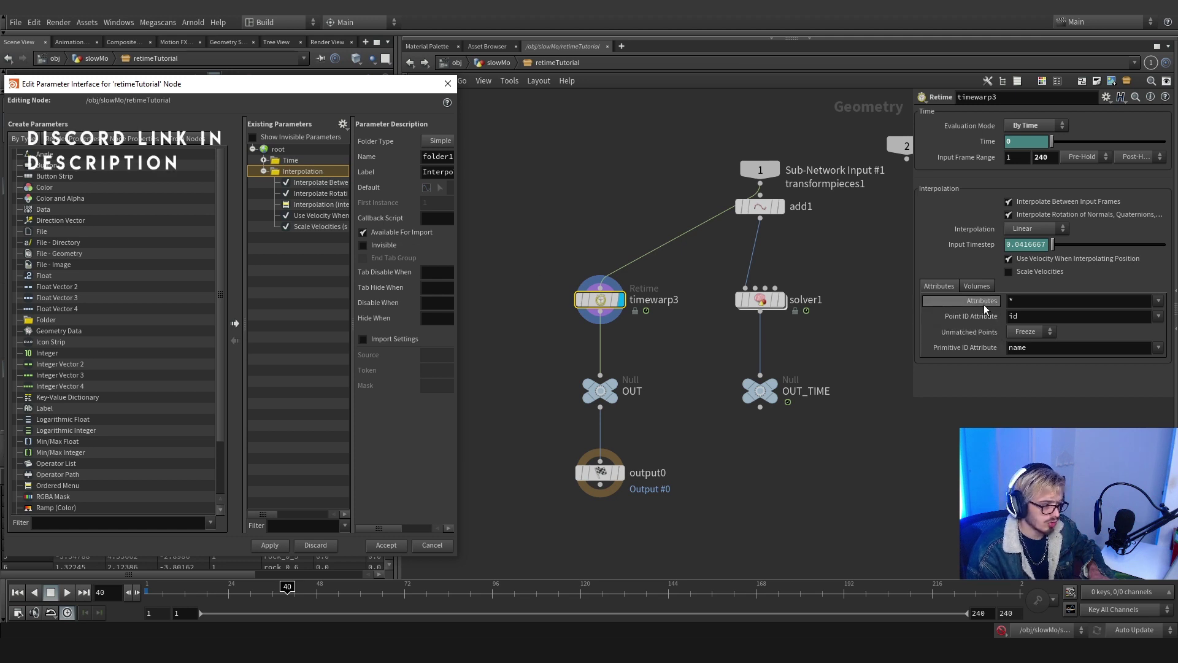
# Promote timewarp3's Attributes, Point ID Attribute, Unmatched Points and Primitive ID Attribute parameters below the Interpolation folder
pyautogui.moveTo(984, 305)
pyautogui.moveTo(984, 305); pyautogui.dragTo(303, 268)
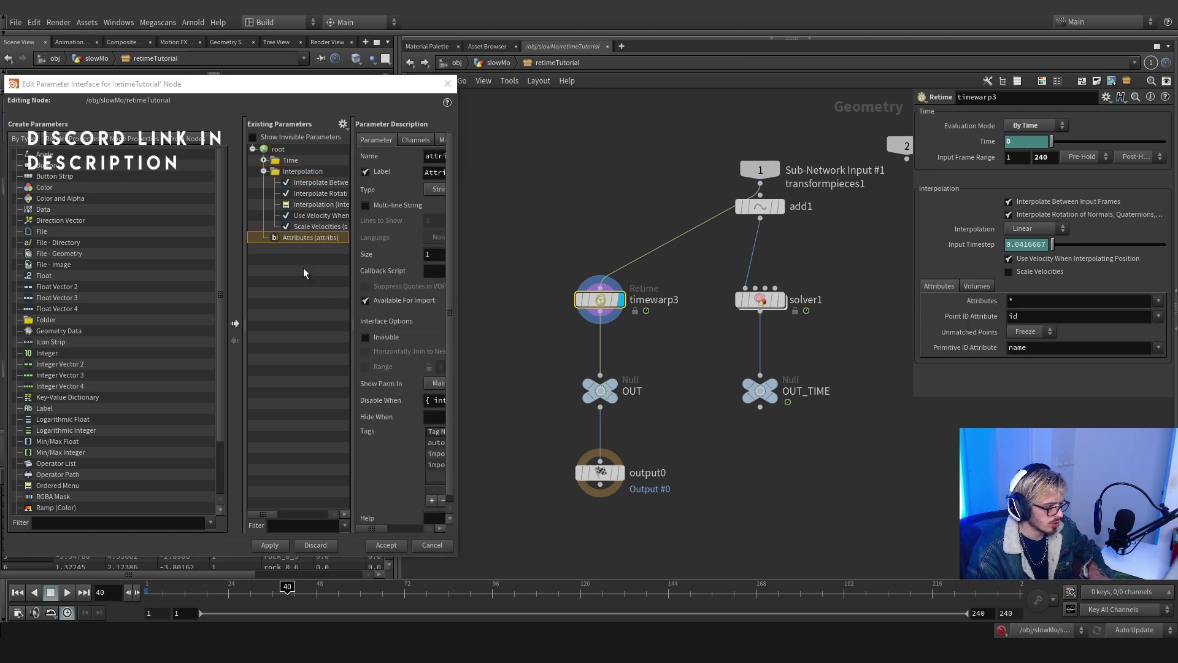
pyautogui.moveTo(997, 323); pyautogui.dragTo(311, 255)
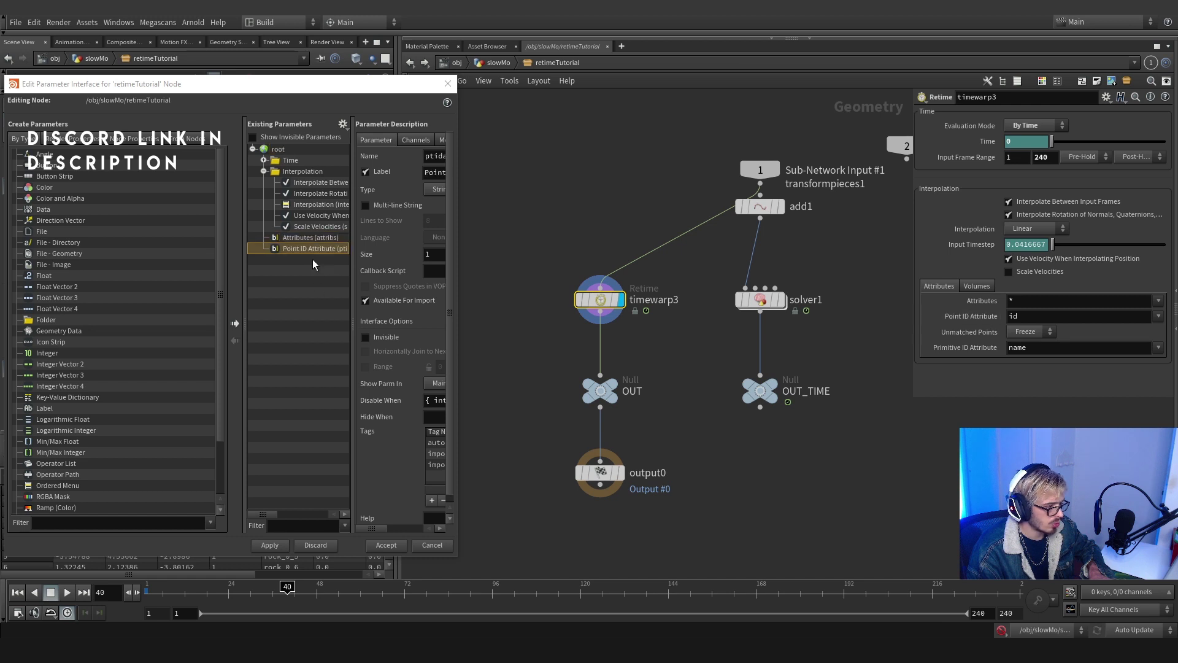
pyautogui.moveTo(982, 337); pyautogui.dragTo(311, 267)
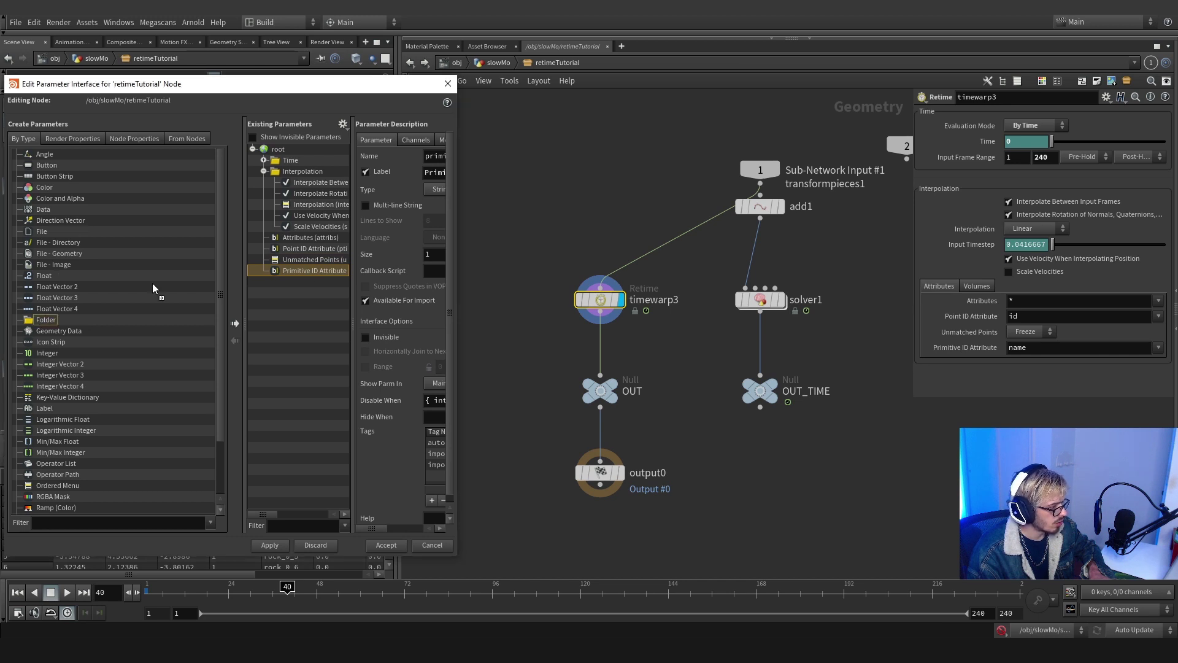
# Add a folder labelled Attributes inside the Interpolation folder and move the four attribute parameters into it
pyautogui.moveTo(43, 321); pyautogui.dragTo(290, 170)
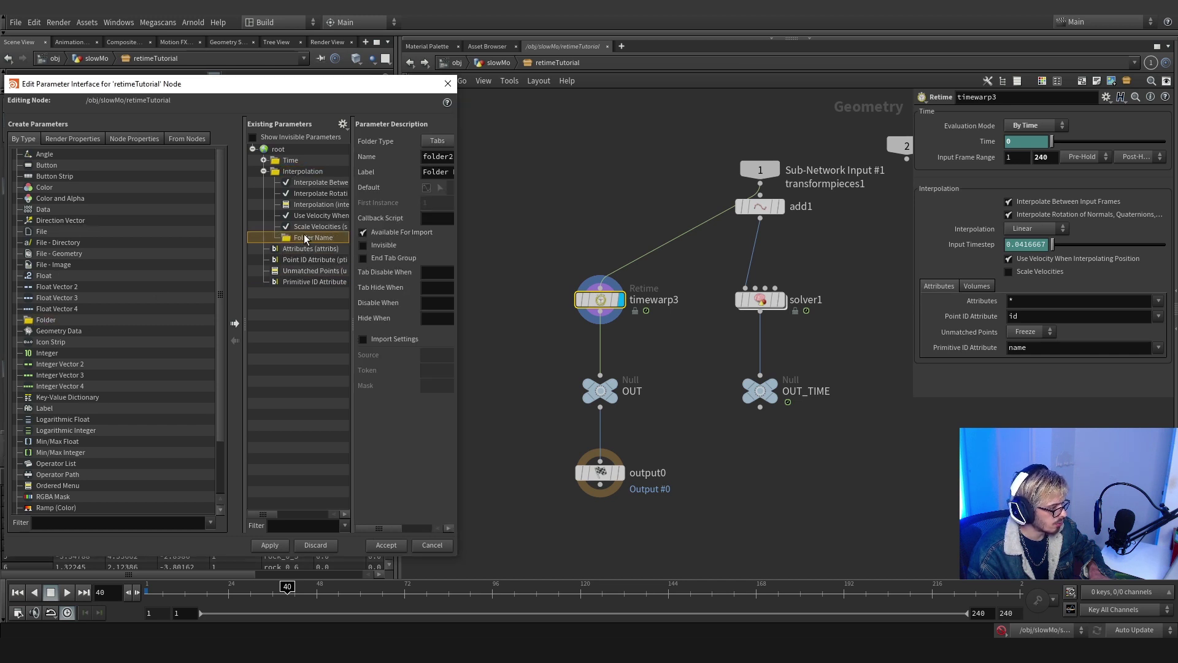
pyautogui.keyDown('shift'); pyautogui.click(297, 253); pyautogui.keyUp('shift')
pyautogui.moveTo(293, 257); pyautogui.dragTo(313, 235)
pyautogui.doubleClick(313, 236)
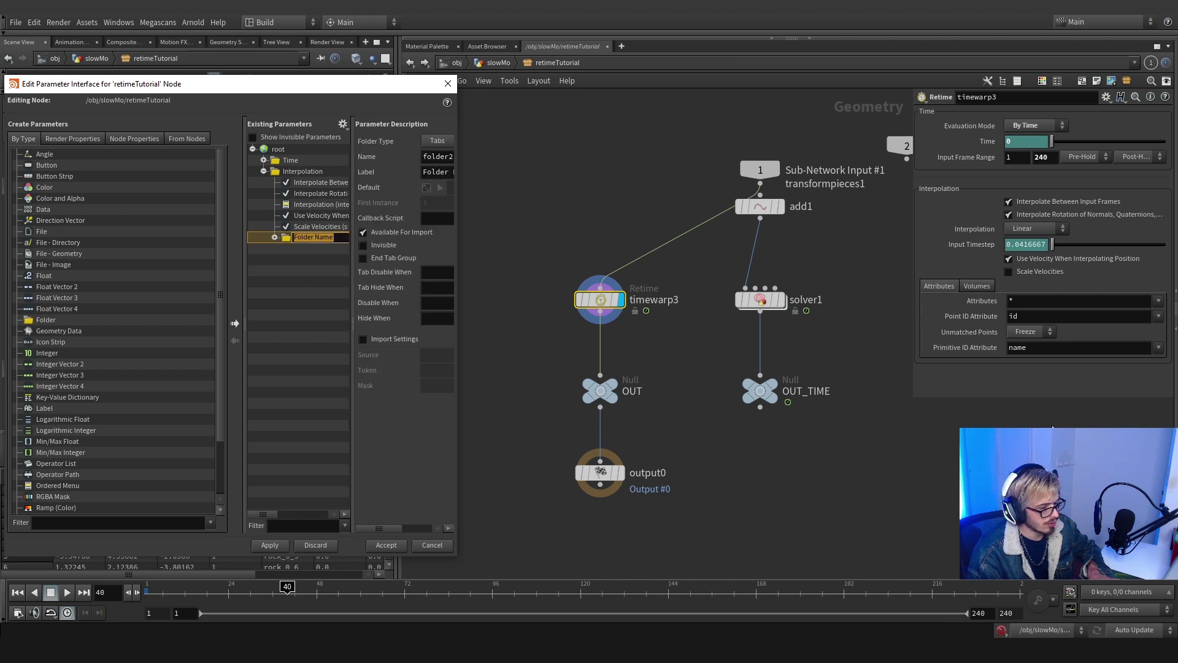
pyautogui.write('Attri')
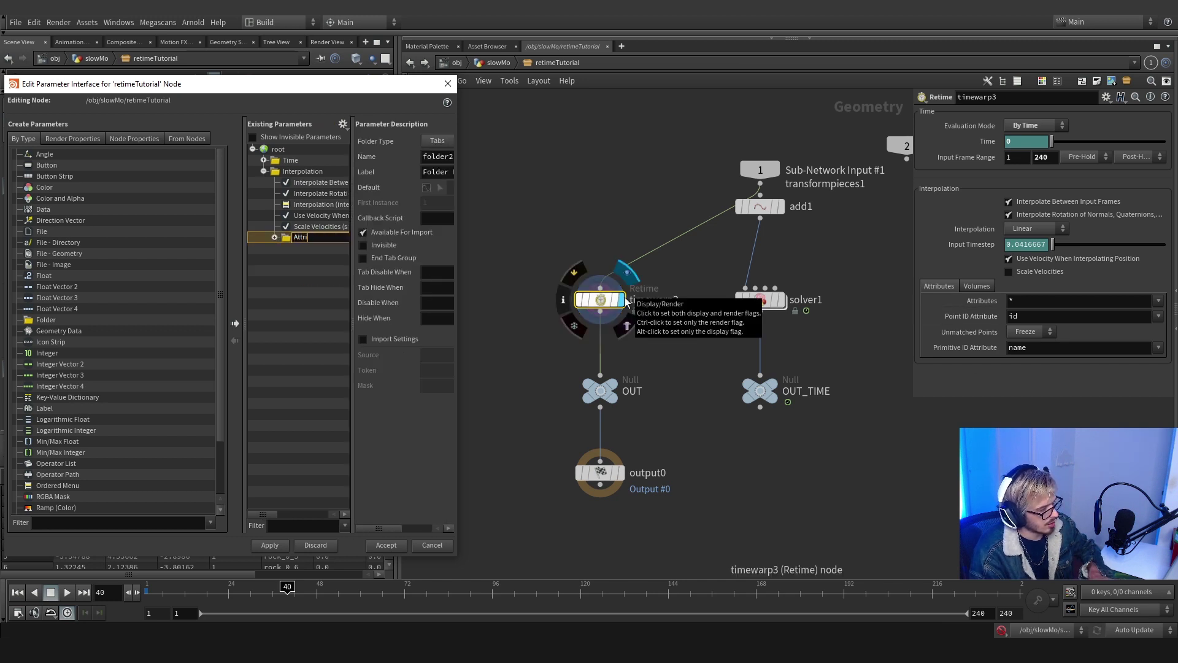
pyautogui.write('butes')
pyautogui.press('Return')
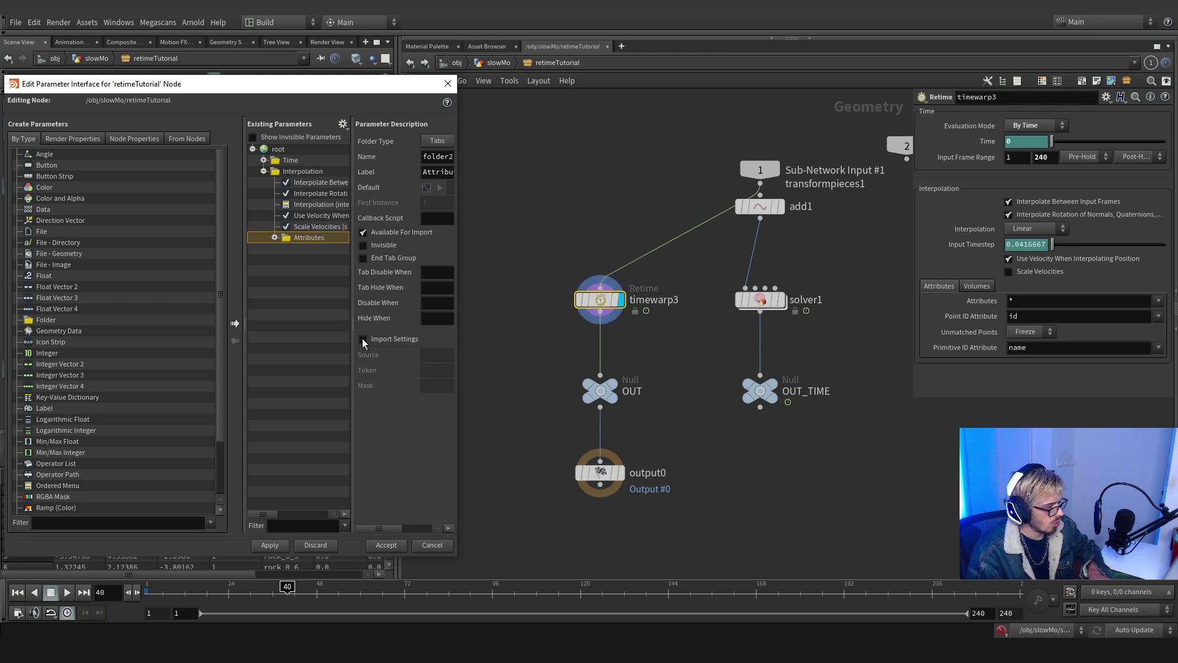
# Add an integer parameter labelled Frame Start between Scale and Input Frame Range in the Time folder, and accept the interface changes
pyautogui.moveTo(457, 345); pyautogui.dragTo(520, 344)
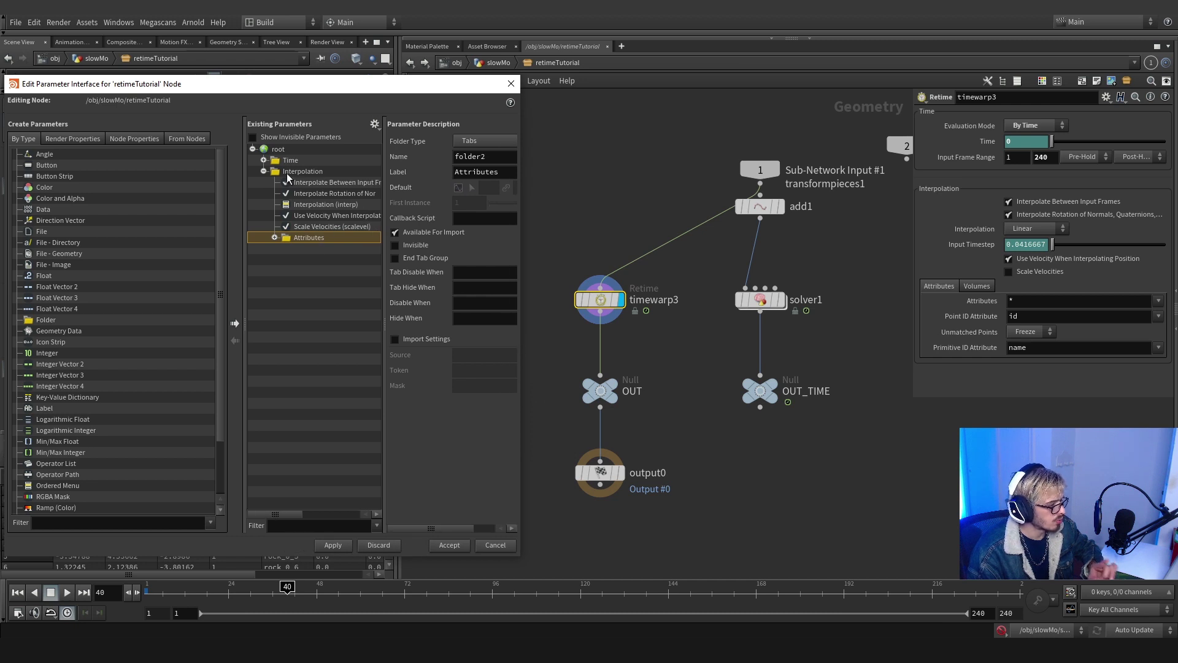
pyautogui.click(263, 161)
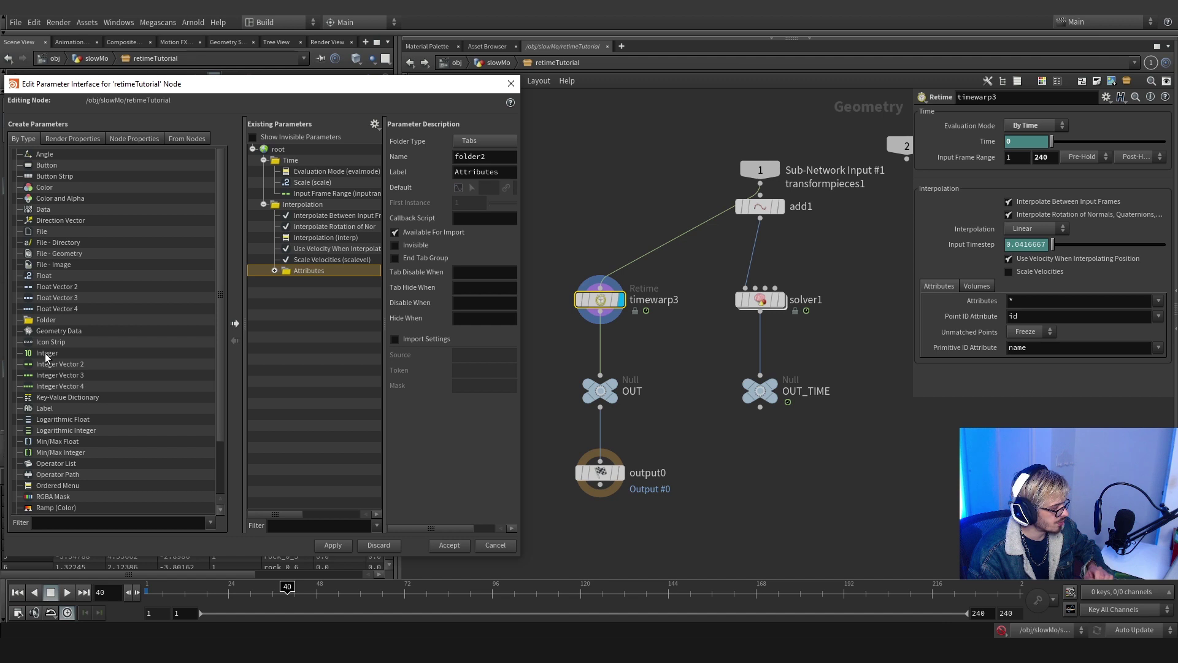
pyautogui.moveTo(45, 352); pyautogui.dragTo(299, 203)
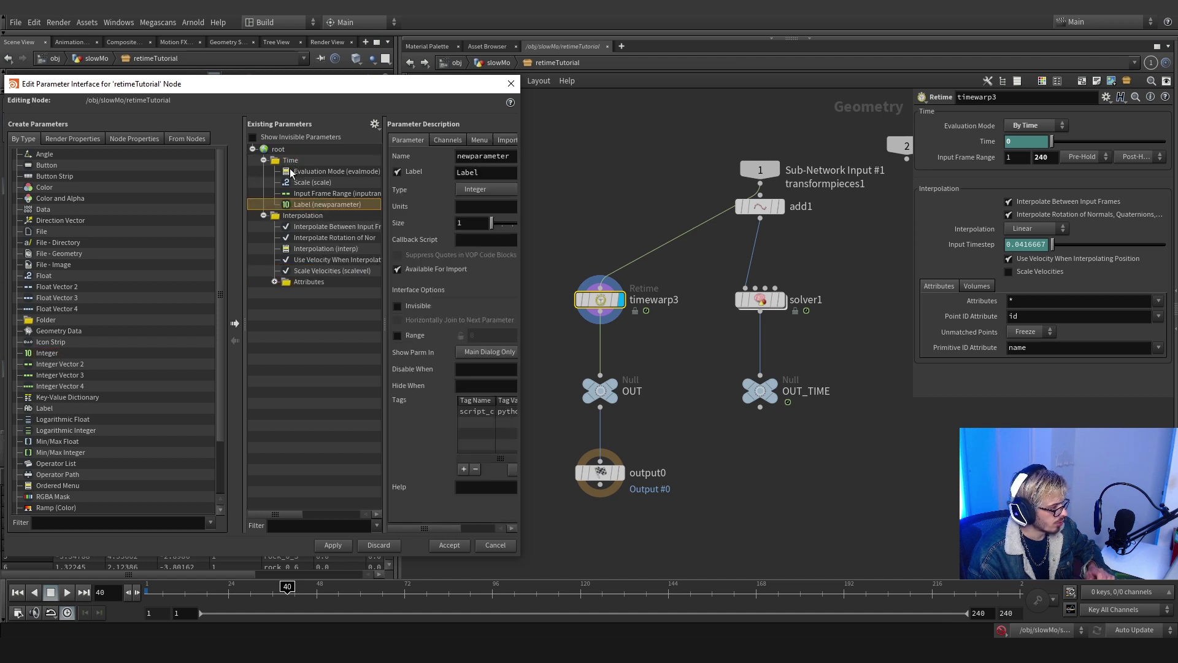
pyautogui.write('Frames')
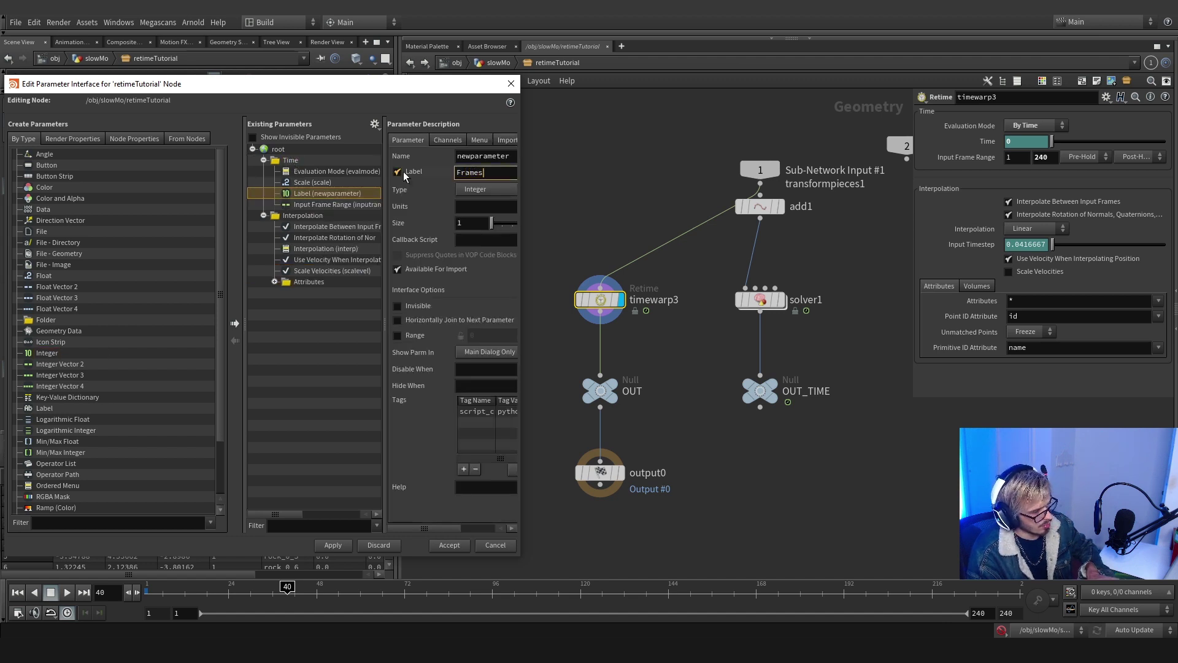
pyautogui.press('BackSpace')
pyautogui.write('Start')
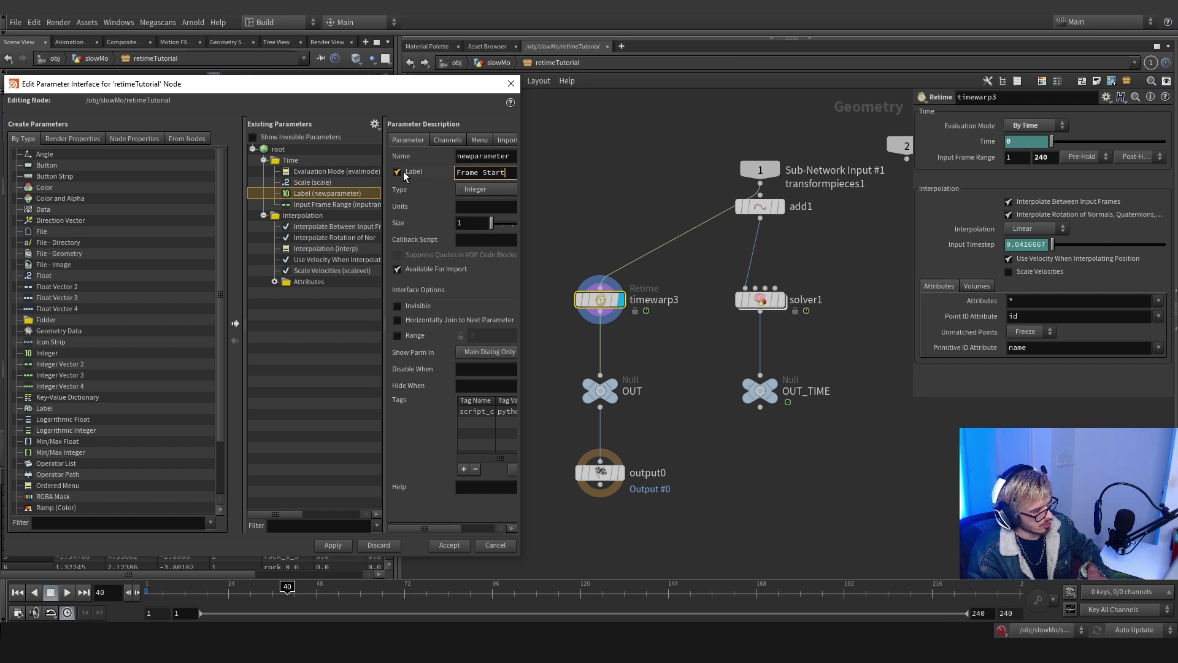
pyautogui.press('Return')
pyautogui.click(344, 544)
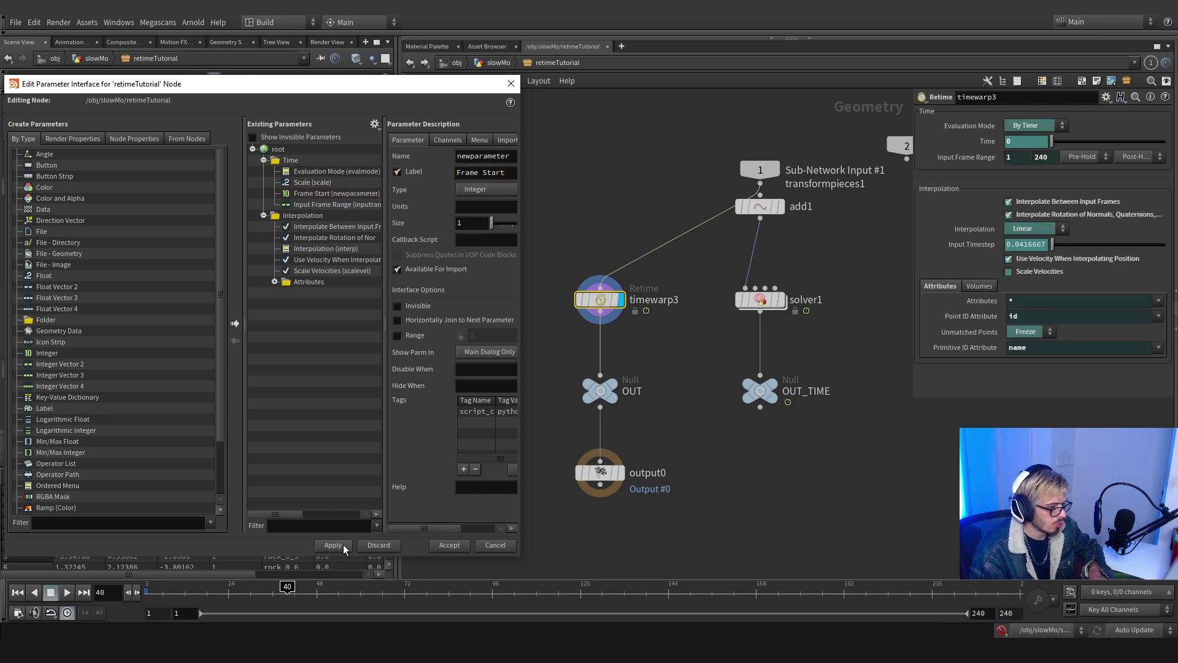
pyautogui.click(448, 545)
# Inspect the Scale and Frame Start parameters of attribwrangle1 inside solver1 and copy its Scale parameter
pyautogui.click(499, 62)
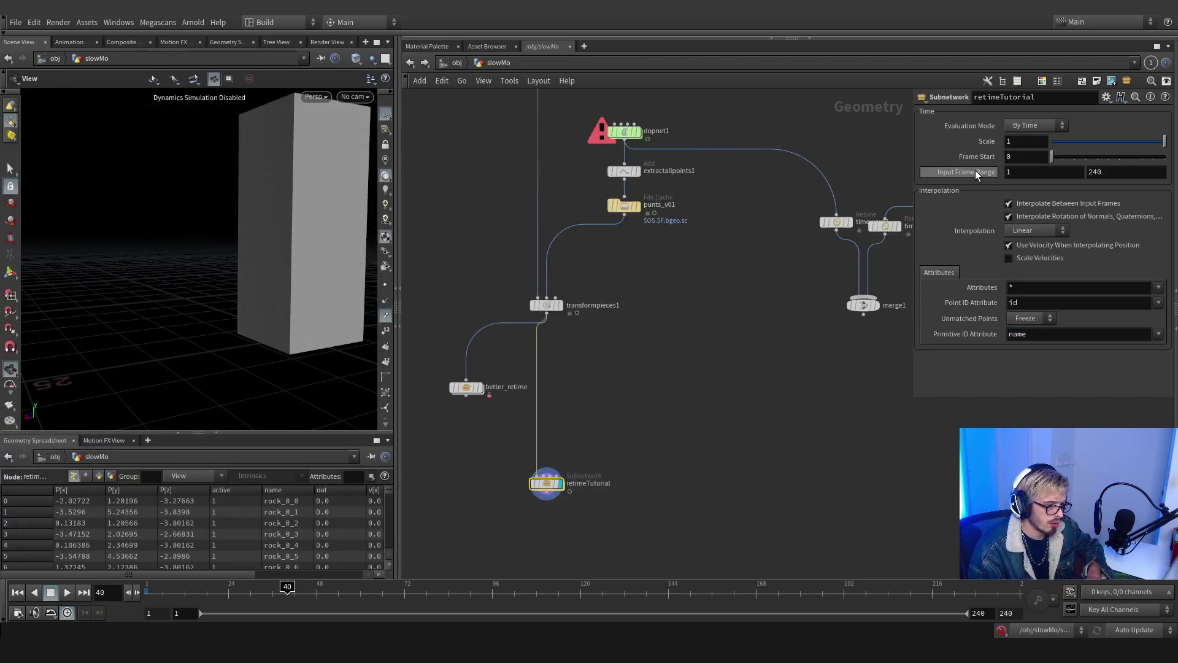
pyautogui.rightClick(989, 143)
pyautogui.click(1025, 226)
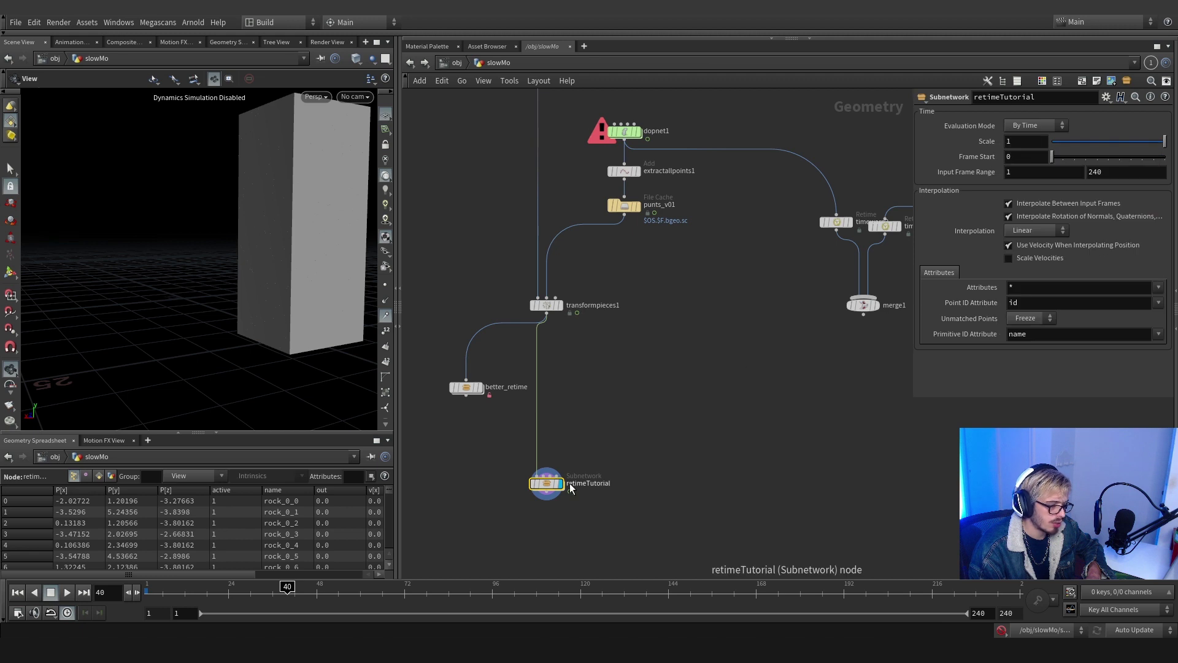
pyautogui.doubleClick(546, 485)
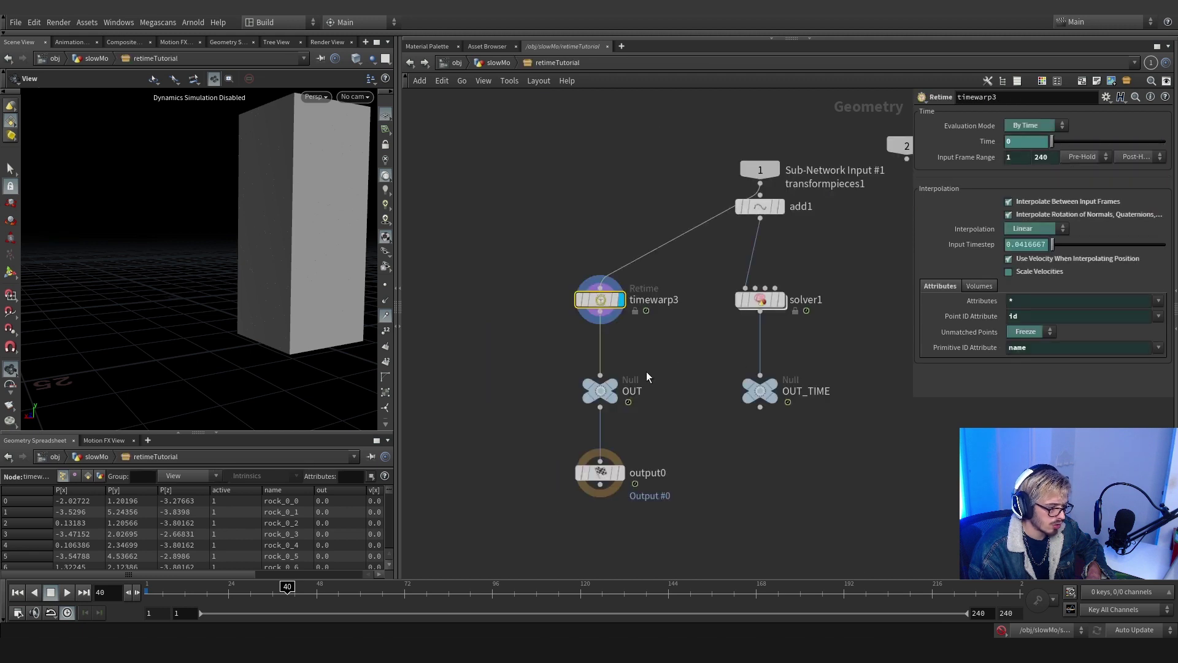
pyautogui.click(780, 303)
pyautogui.doubleClick(760, 300)
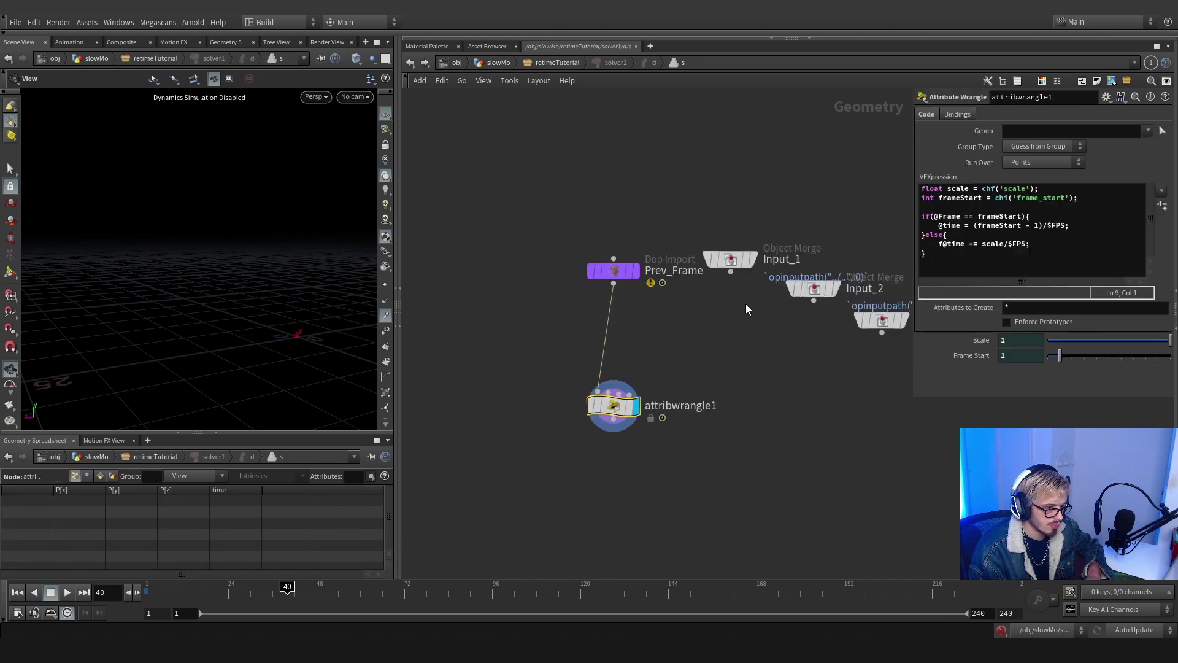
pyautogui.rightClick(975, 342)
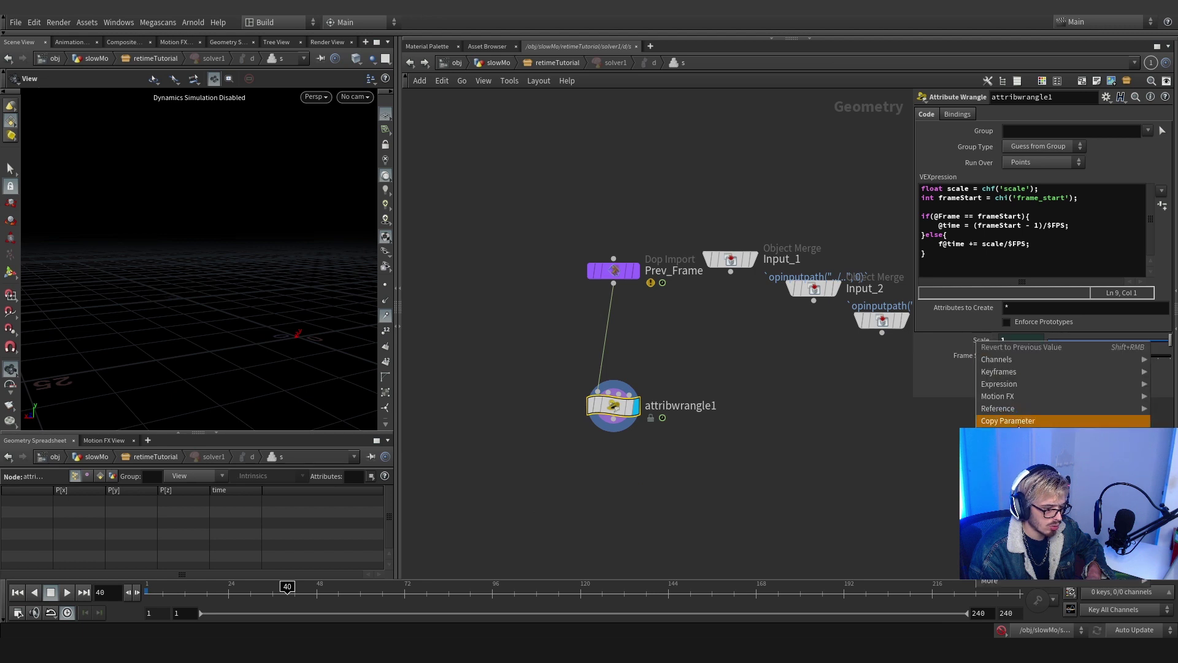
pyautogui.click(1007, 420)
pyautogui.click(982, 341)
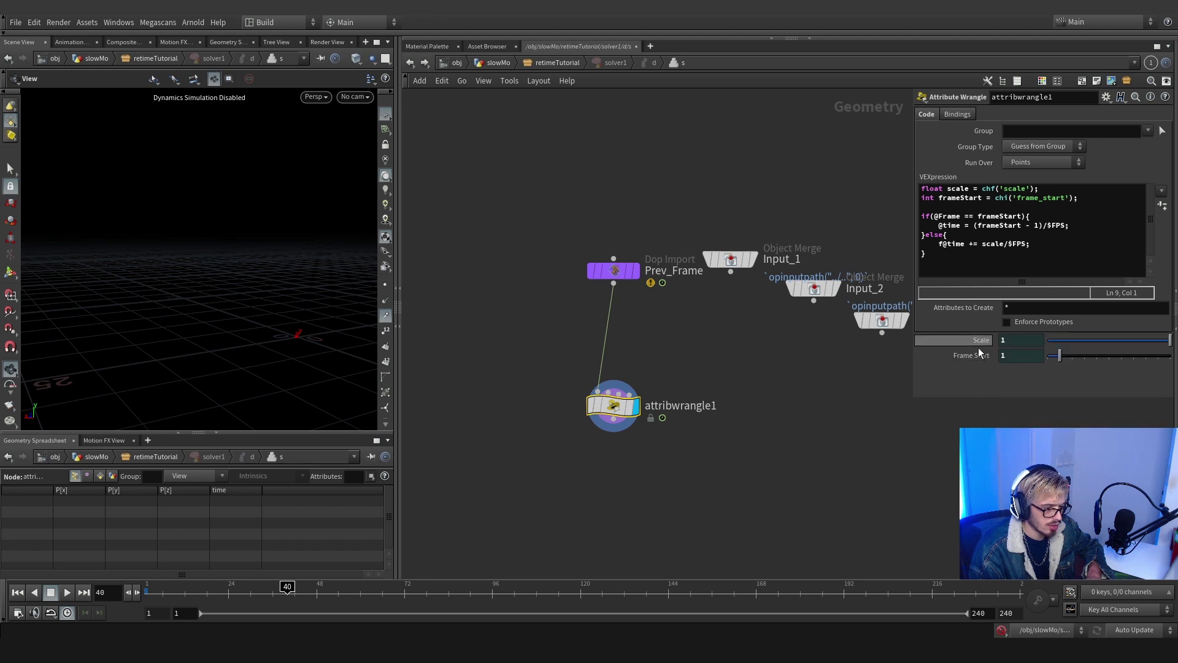
# Return to the slowMo network and set retimeTutorial's Frame Start to 1
pyautogui.click(420, 64)
pyautogui.click(490, 64)
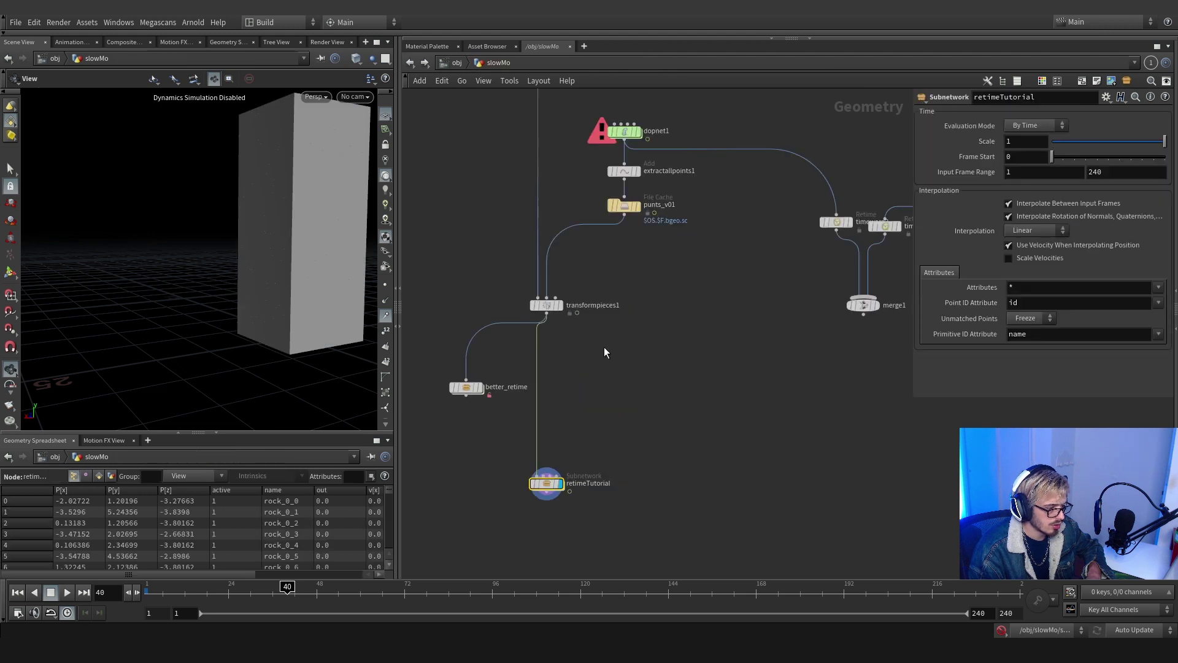
pyautogui.moveTo(626, 389); pyautogui.dragTo(513, 552)
pyautogui.rightClick(977, 158)
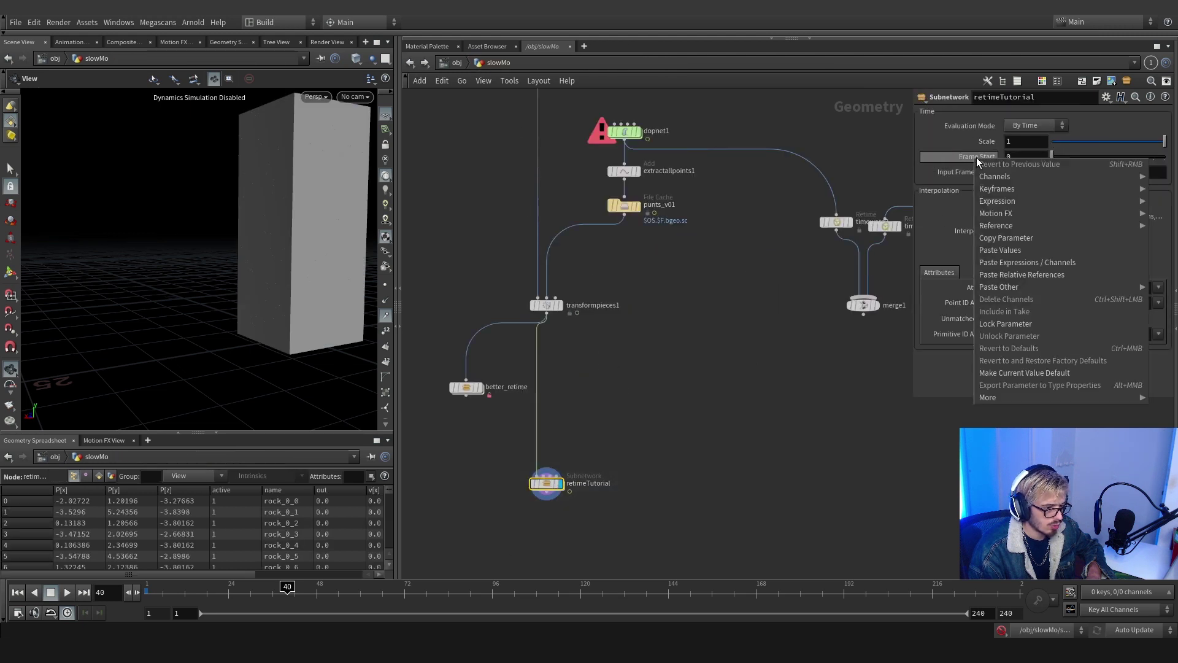
pyautogui.click(1000, 250)
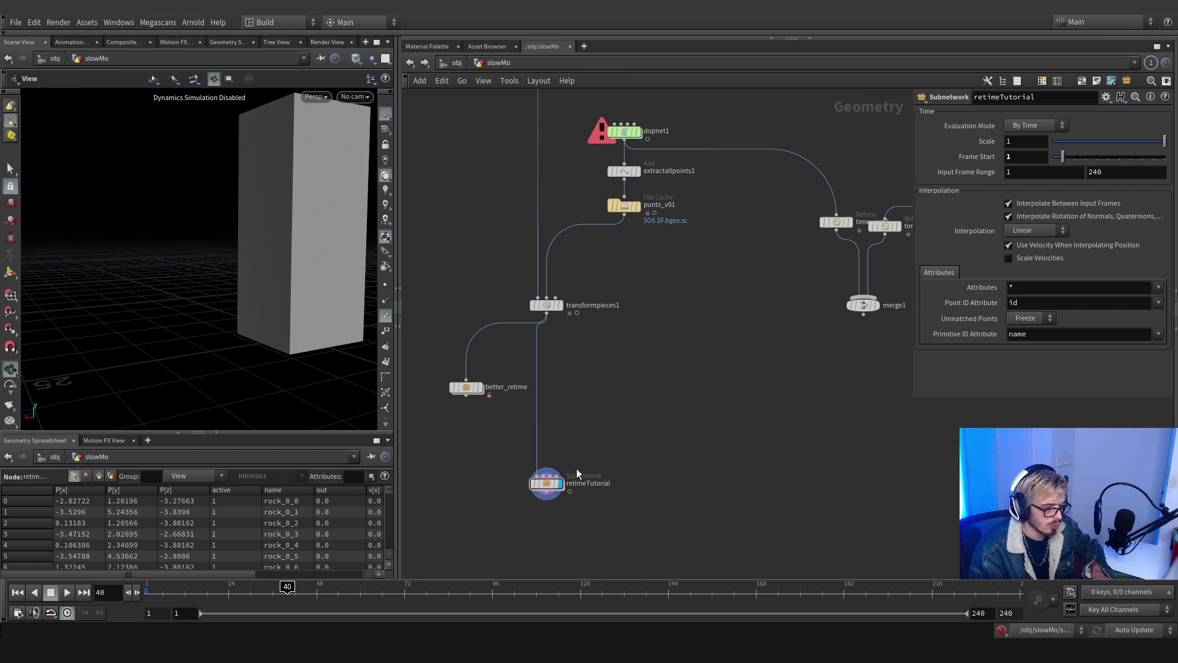
# Link solver1's Start Frame to the subnetwork's Frame Start parameter with a relative reference
pyautogui.doubleClick(544, 484)
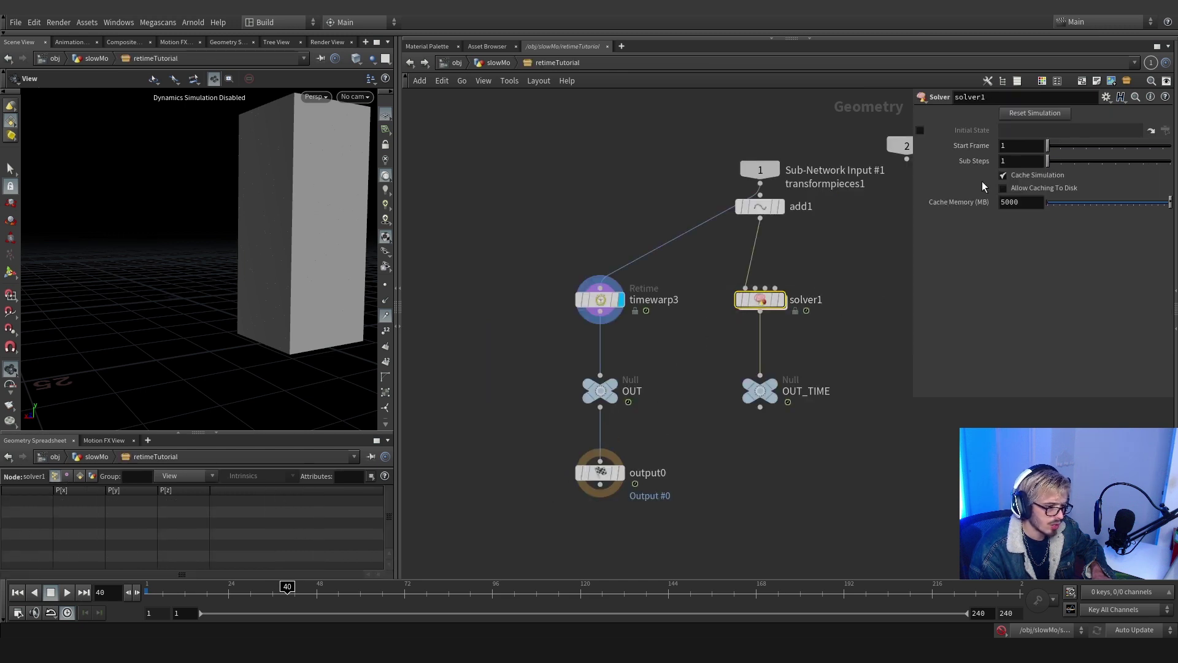
pyautogui.rightClick(985, 149)
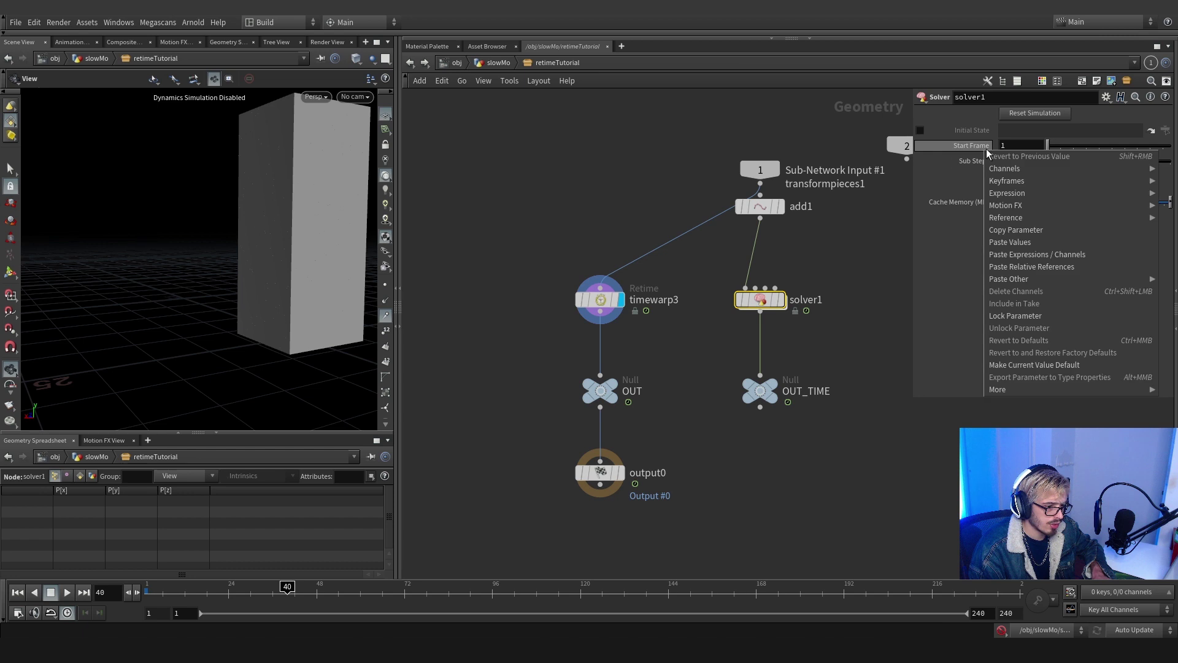
pyautogui.click(1041, 267)
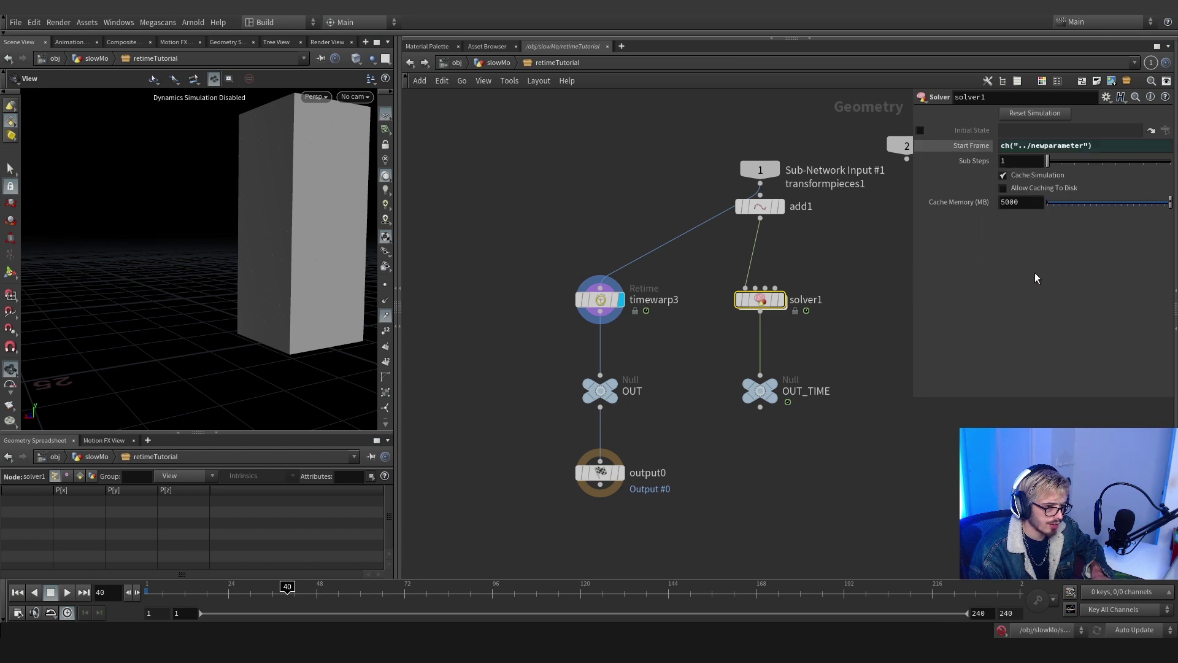
# Select retimeTutorial in the slowMo network, go to frame 1, re-enable the dynamics simulation and play up to frame 24
pyautogui.click(490, 62)
pyautogui.moveTo(662, 407); pyautogui.dragTo(479, 270)
pyautogui.click(548, 488)
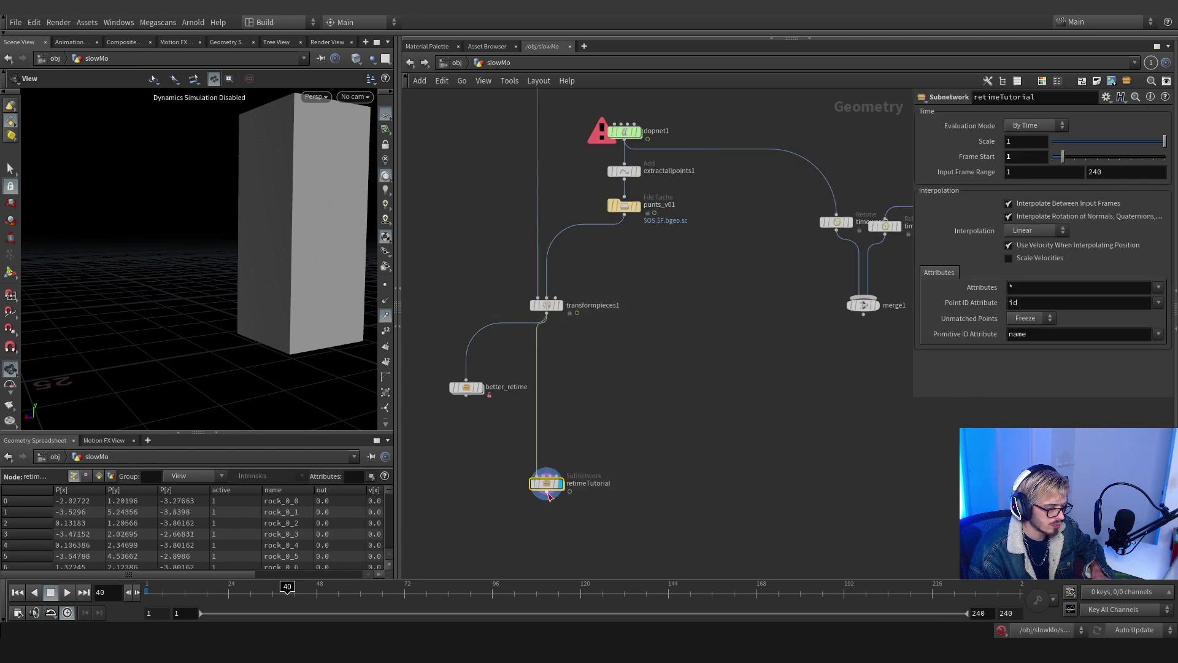
pyautogui.moveTo(549, 496); pyautogui.dragTo(537, 410, button='middle')
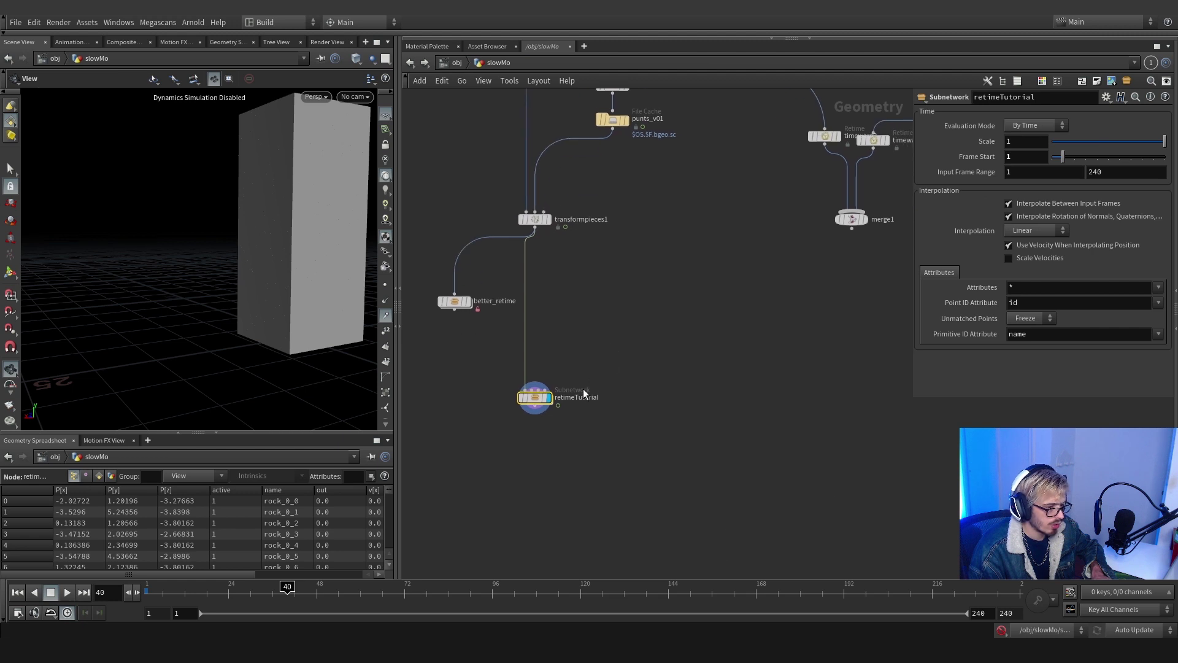
pyautogui.click(152, 596)
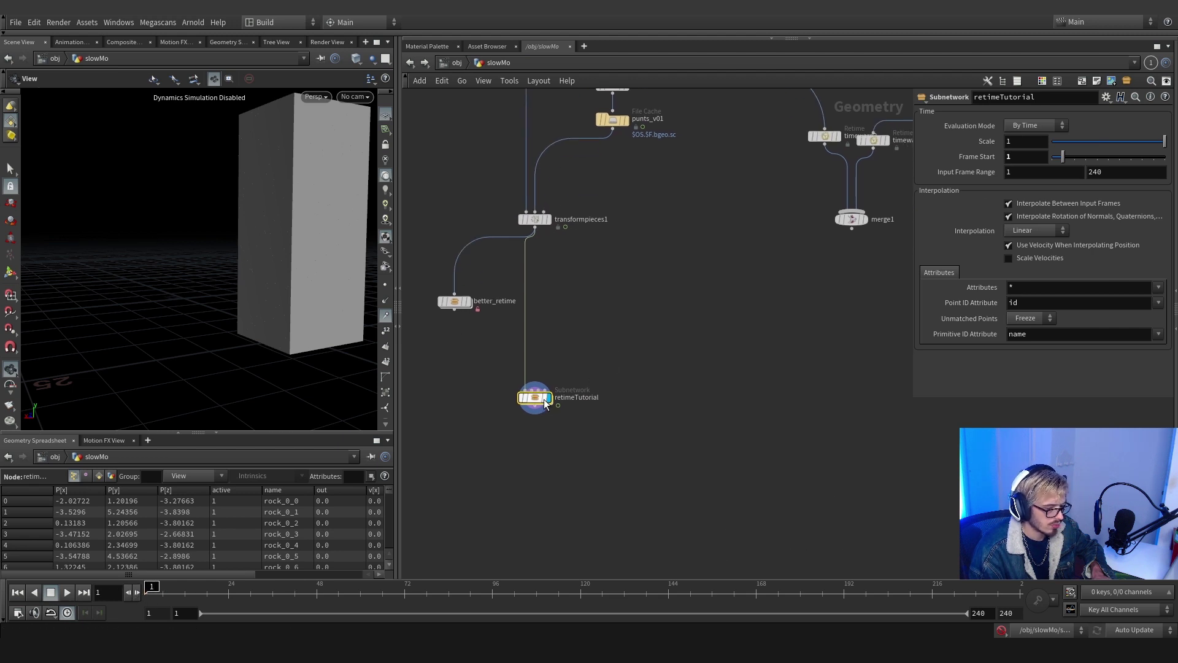
pyautogui.click(1000, 630)
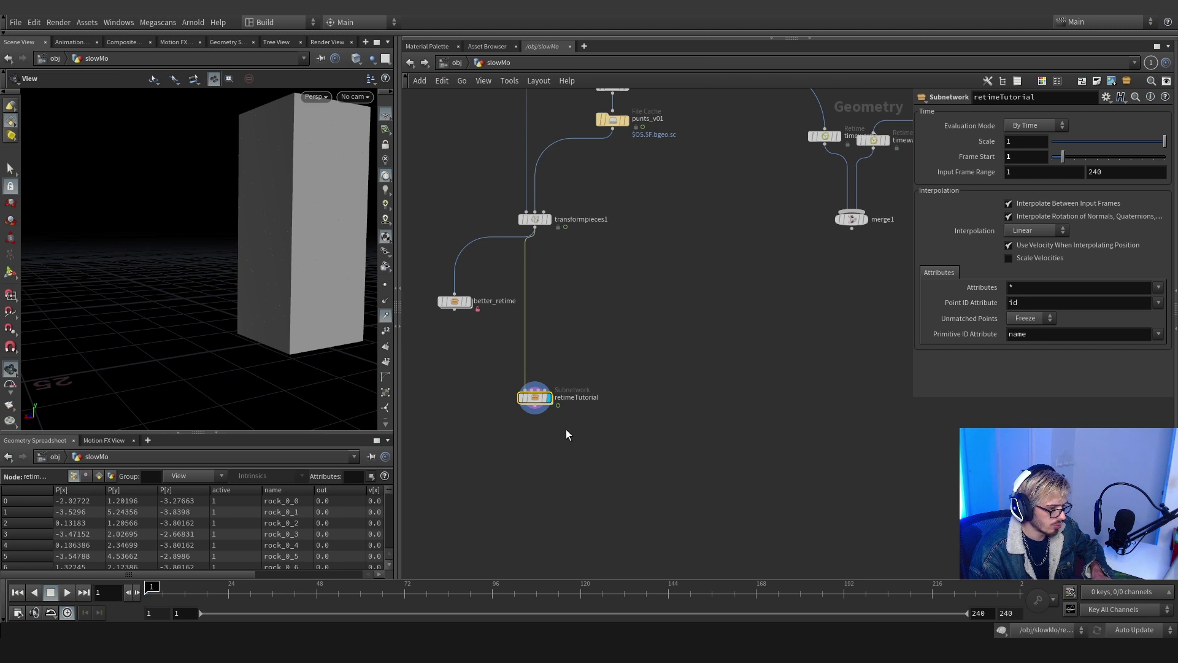
pyautogui.click(65, 594)
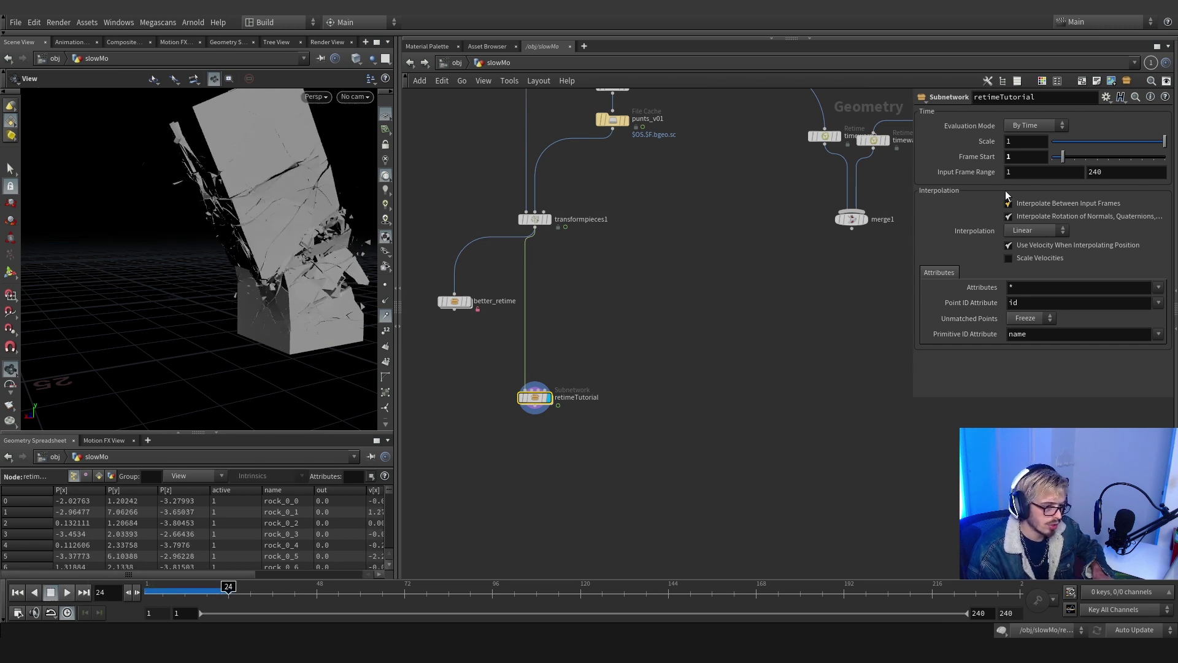
# Keyframe retimeTutorial's Scale at 1 on frame 24 and 0.255 on frame 48
pyautogui.keyDown('alt'); pyautogui.click(985, 142); pyautogui.keyUp('alt')
pyautogui.moveTo(1164, 141); pyautogui.dragTo(1082, 143)
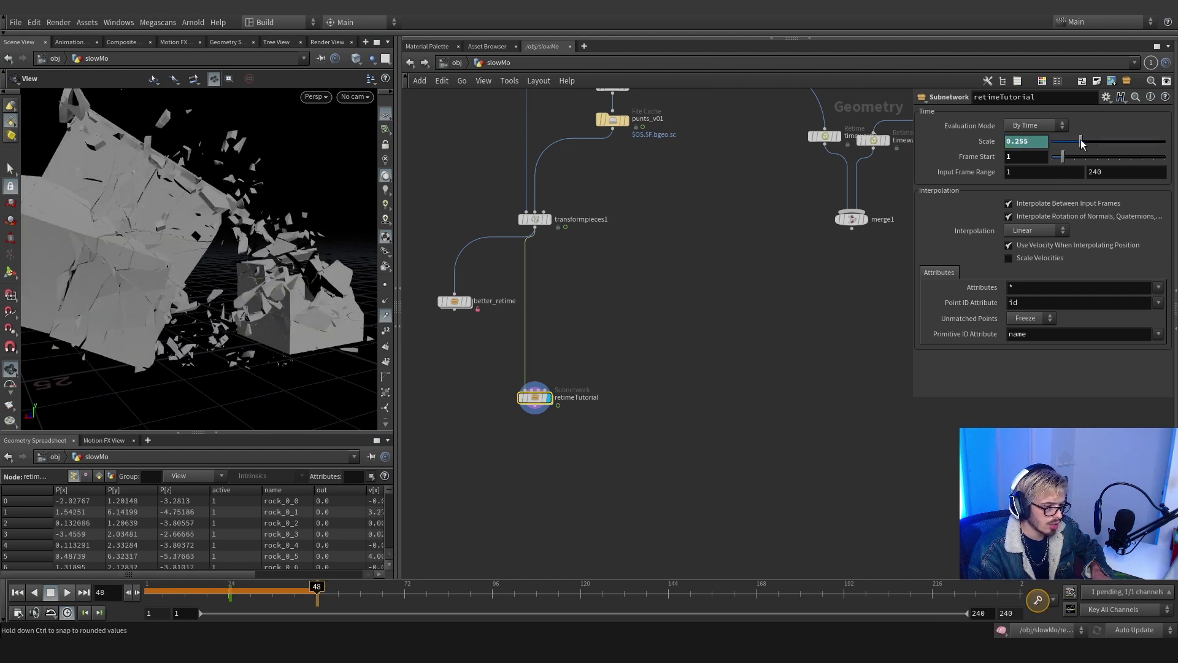
pyautogui.keyDown('alt'); pyautogui.click(986, 143); pyautogui.keyUp('alt')
# Keyframe Scale at 0.255 on frame 84 and at its default of 1 on frame 131
pyautogui.moveTo(407, 598); pyautogui.dragTo(451, 590)
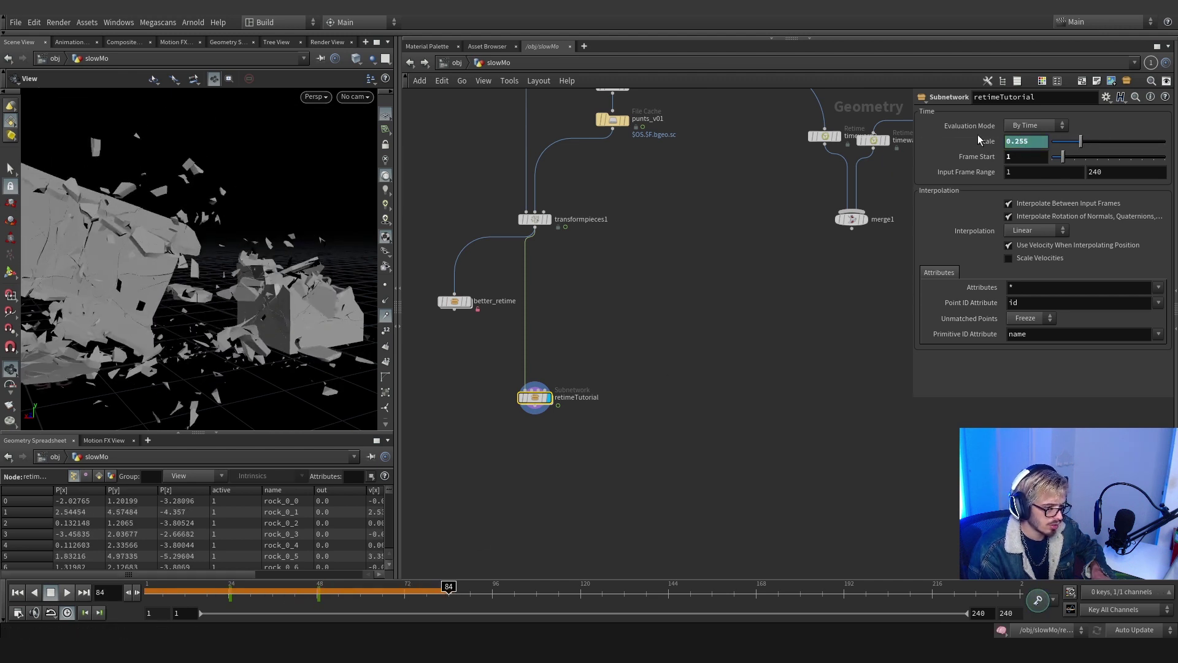
pyautogui.click(620, 590)
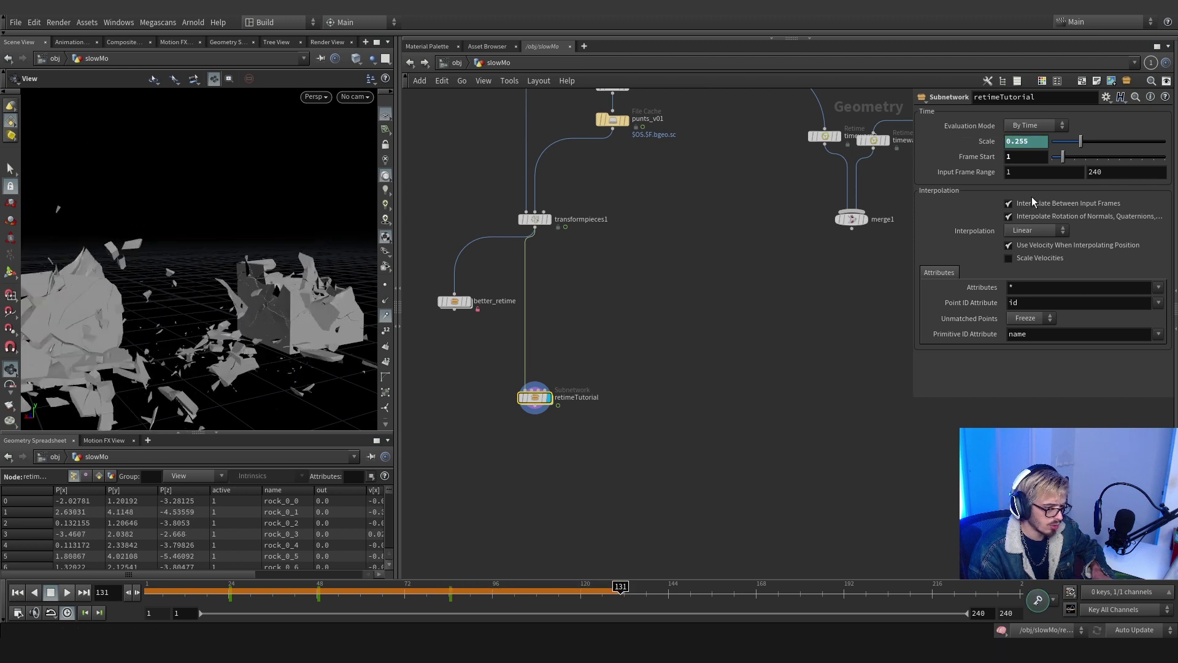
pyautogui.keyDown('ctrl'); pyautogui.middleClick(993, 141); pyautogui.keyUp('ctrl')
pyautogui.keyDown('alt'); pyautogui.click(987, 141); pyautogui.keyUp('alt')
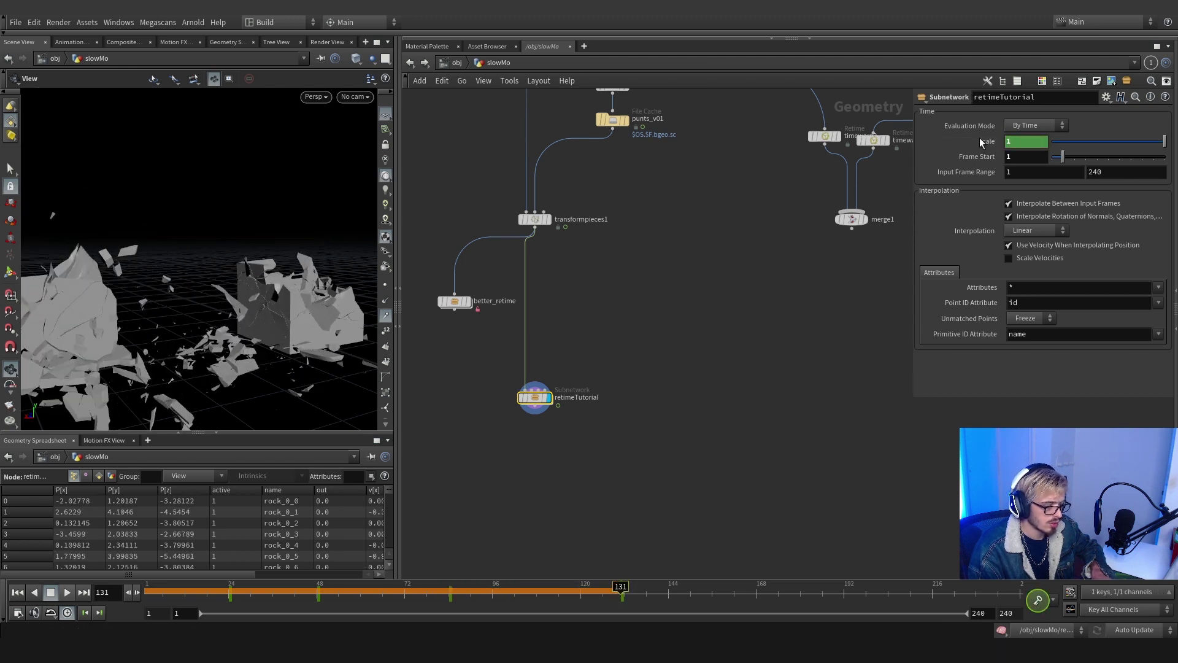
# Play the keyframed slow motion from the start and view the Evaluation Mode options
pyautogui.moveTo(155, 594); pyautogui.dragTo(134, 600)
pyautogui.click(67, 592)
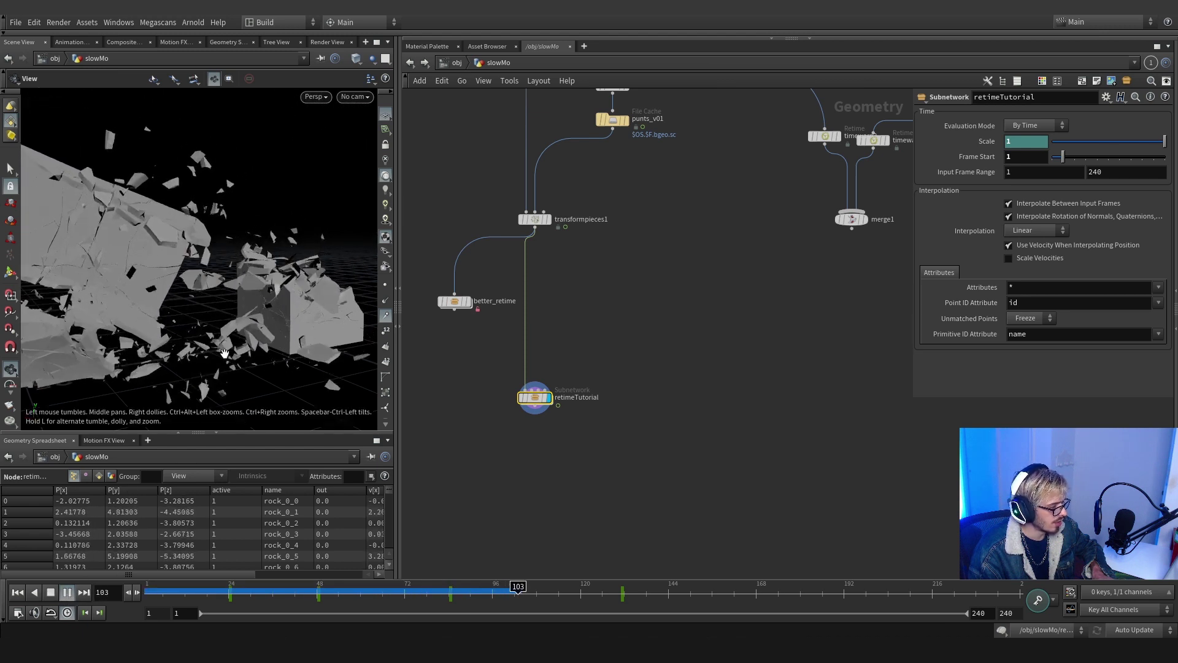
pyautogui.click(1030, 126)
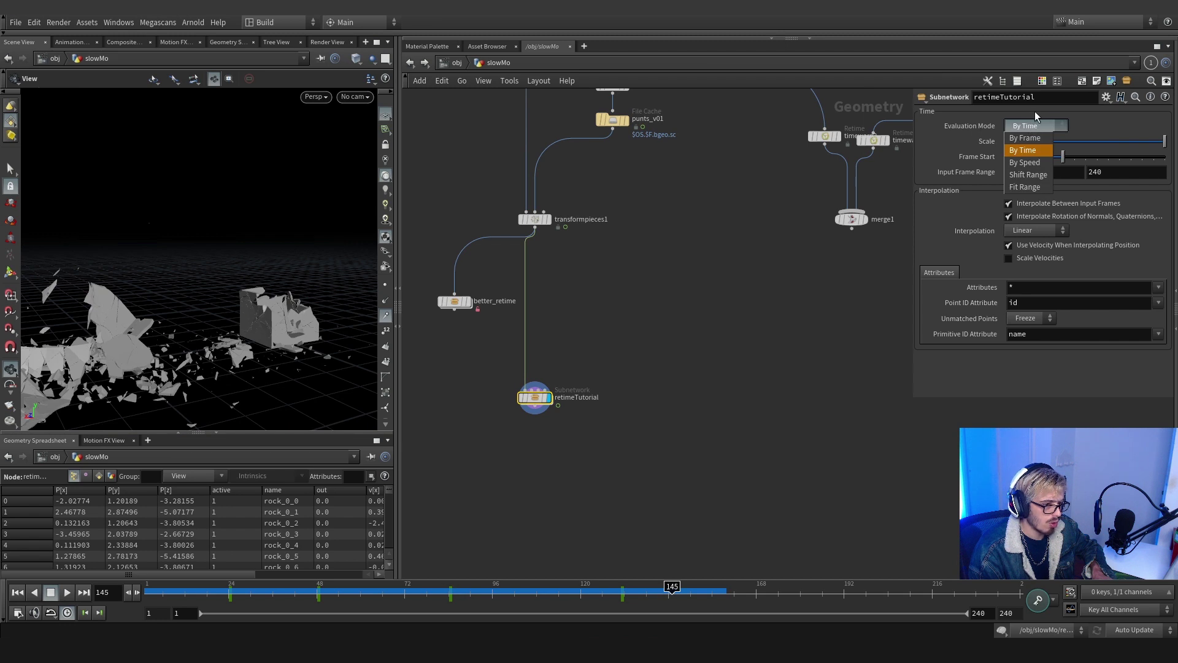
pyautogui.click(1033, 112)
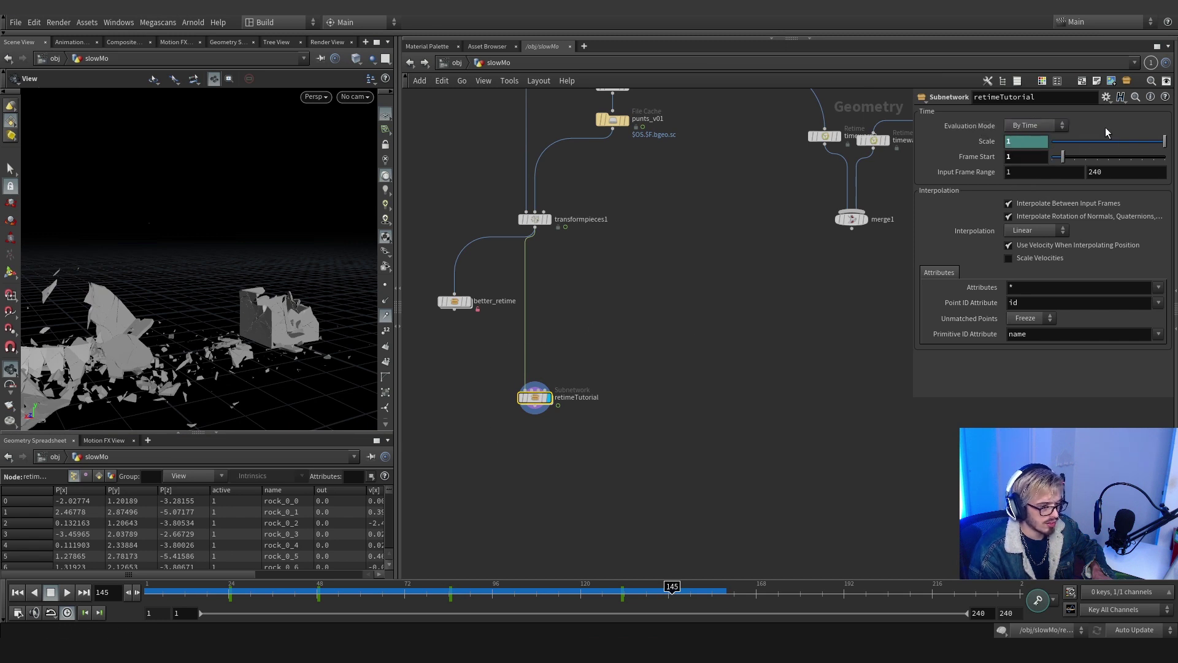
# Make the Evaluation Mode parameter invisible in retimeTutorial's parameter interface and accept the change
pyautogui.click(1106, 97)
pyautogui.click(1073, 112)
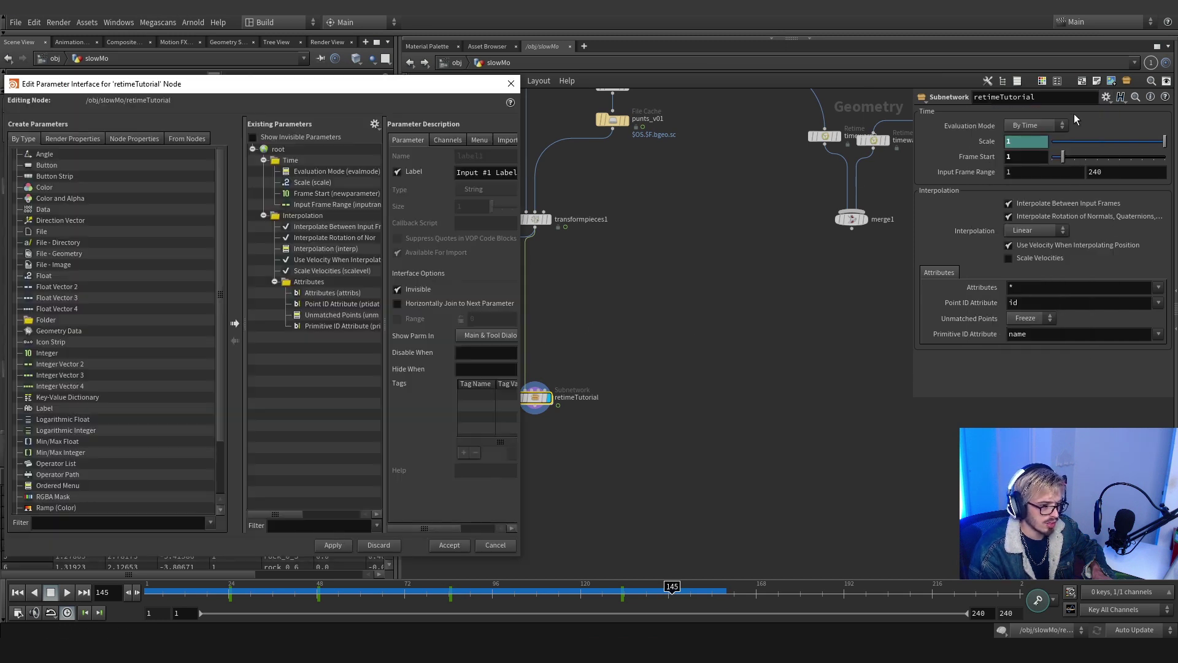
pyautogui.click(292, 171)
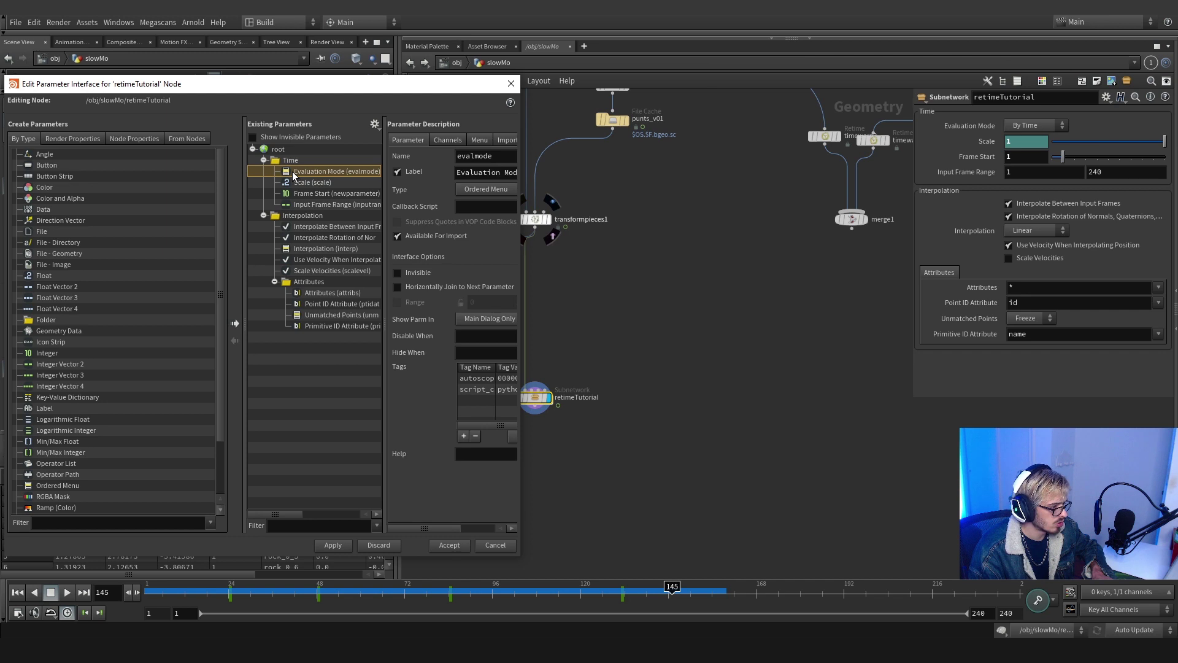
pyautogui.click(397, 273)
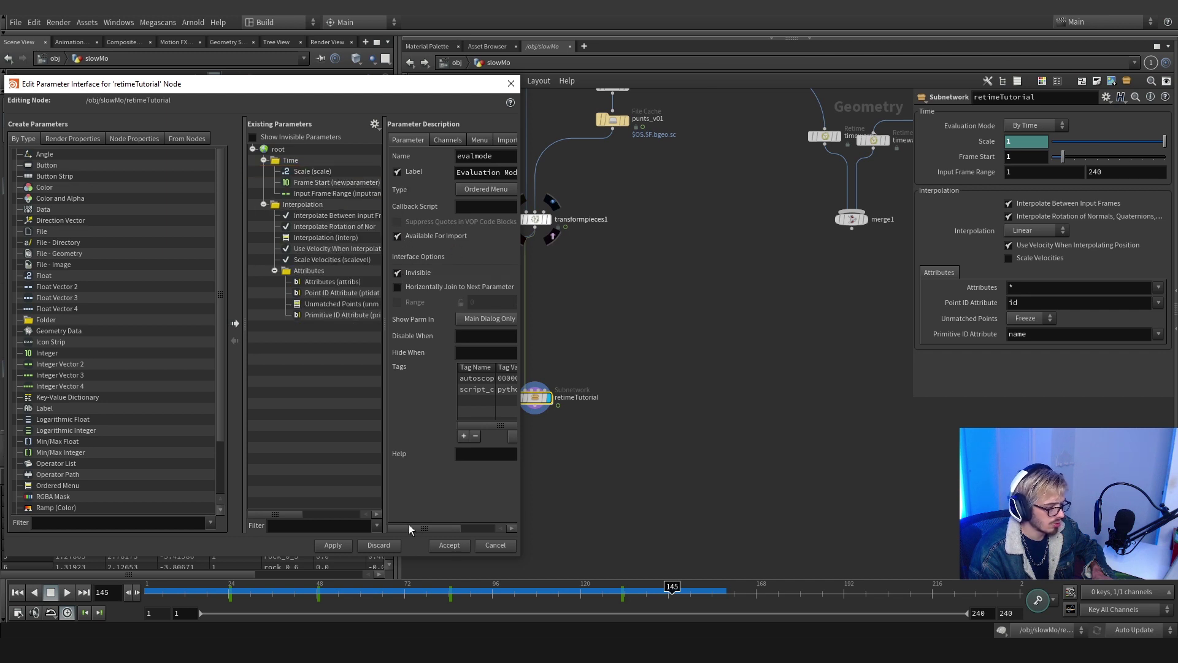
pyautogui.click(332, 545)
pyautogui.click(449, 545)
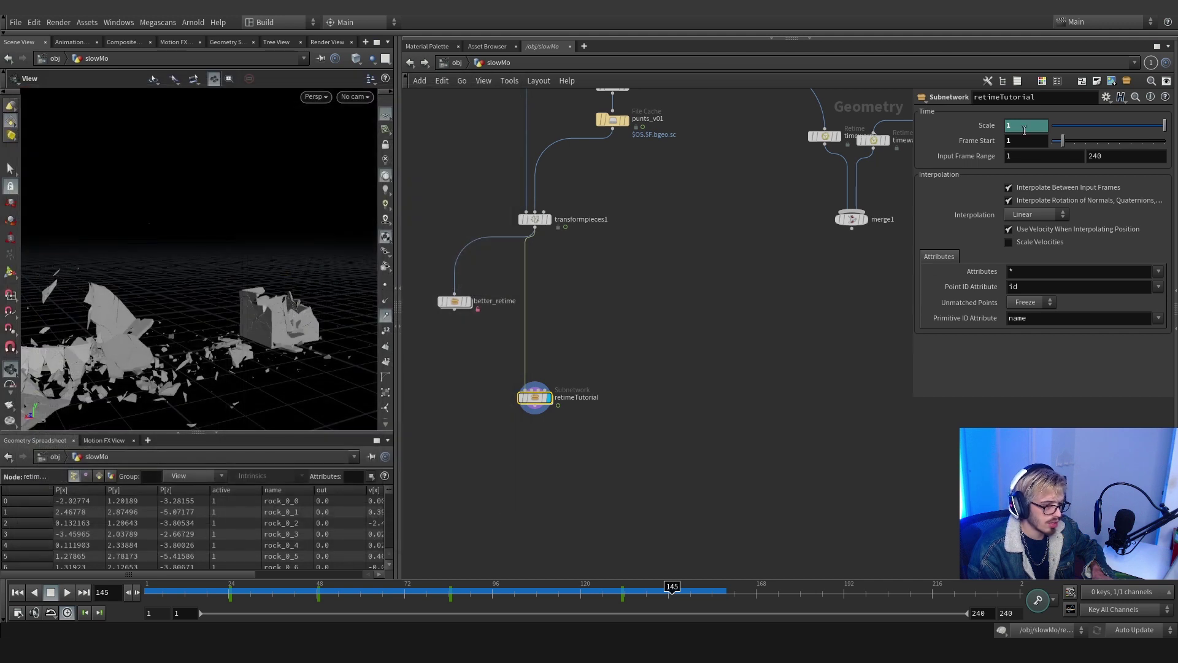
# Create a digital asset from retimeTutorial with operator name retimetutorial, without the author-name prefix, and label Retime Tutorial
pyautogui.rightClick(534, 398)
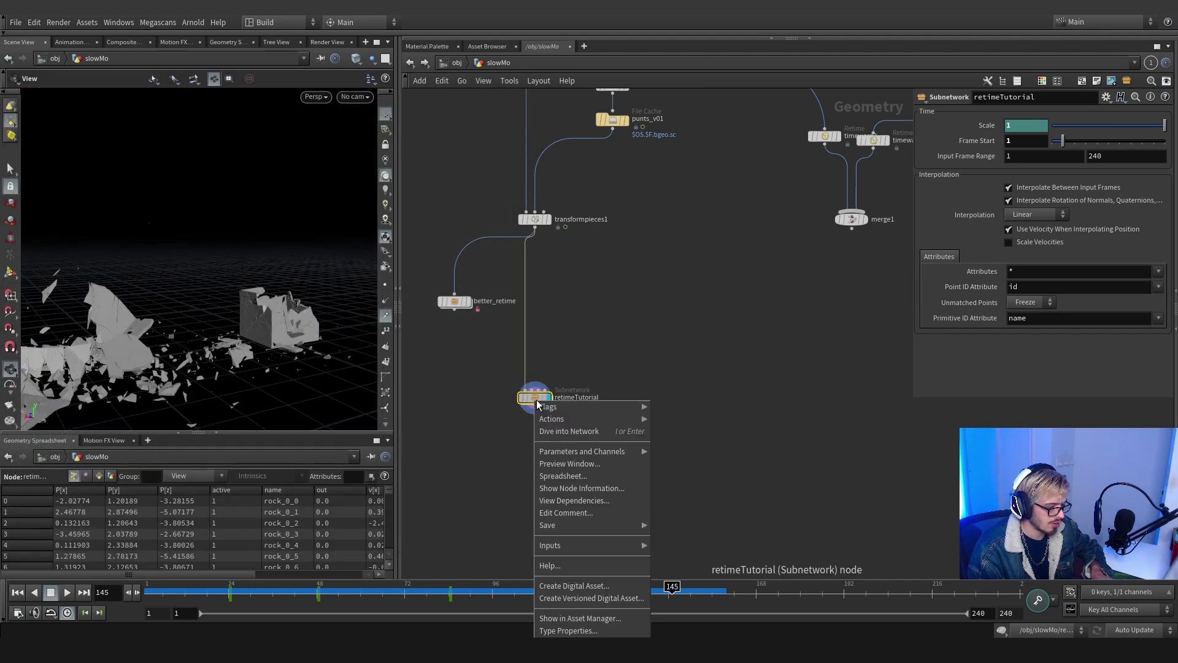
pyautogui.click(575, 587)
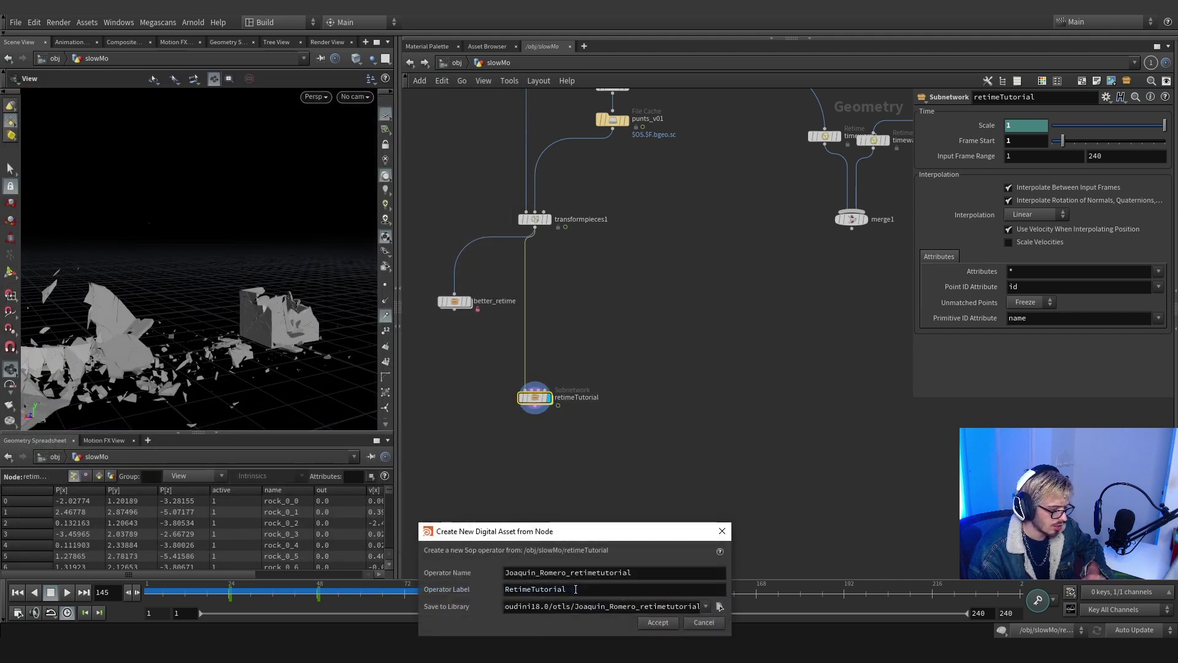
pyautogui.moveTo(570, 576); pyautogui.dragTo(504, 573)
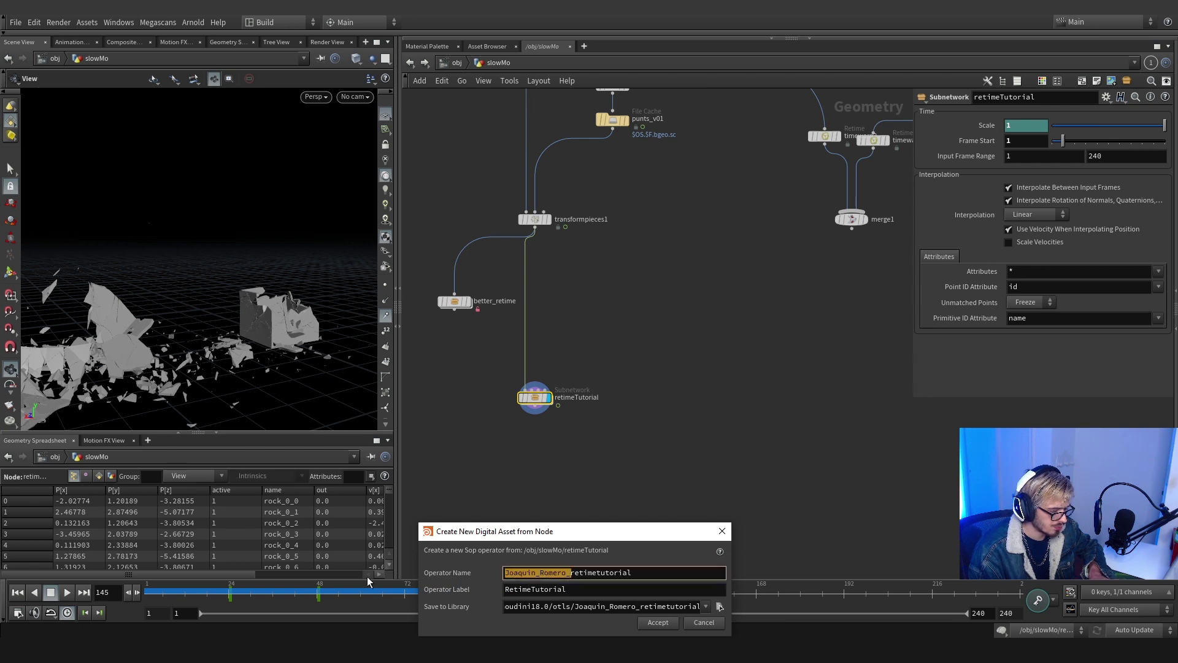
pyautogui.press('BackSpace')
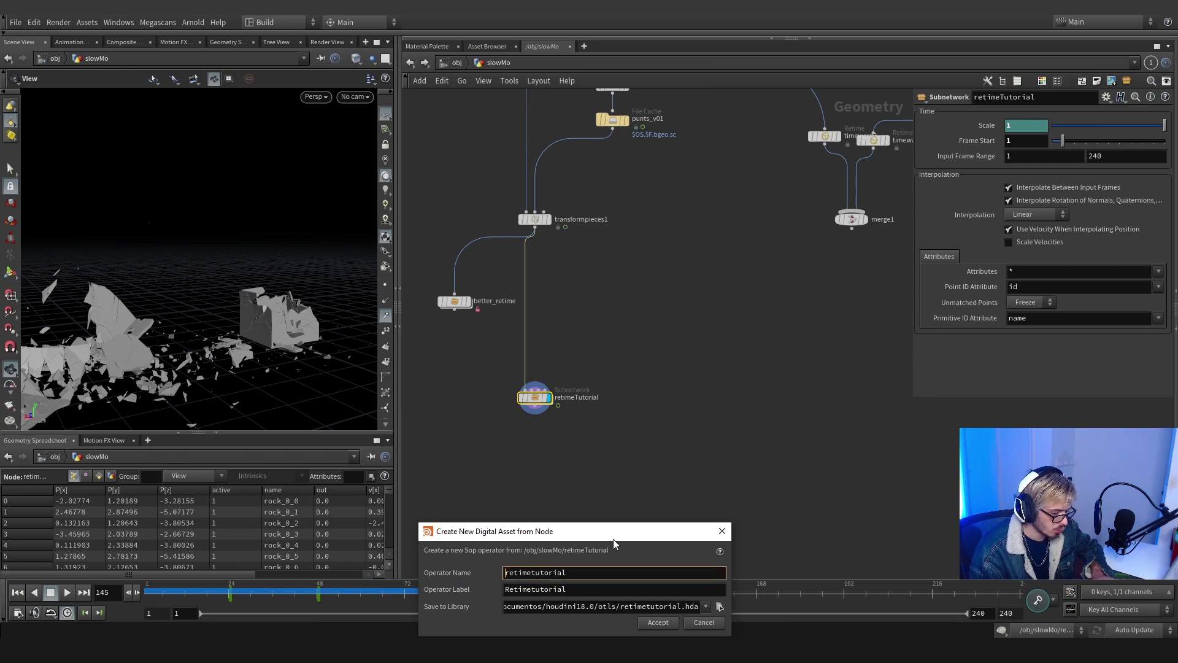
pyautogui.click(532, 589)
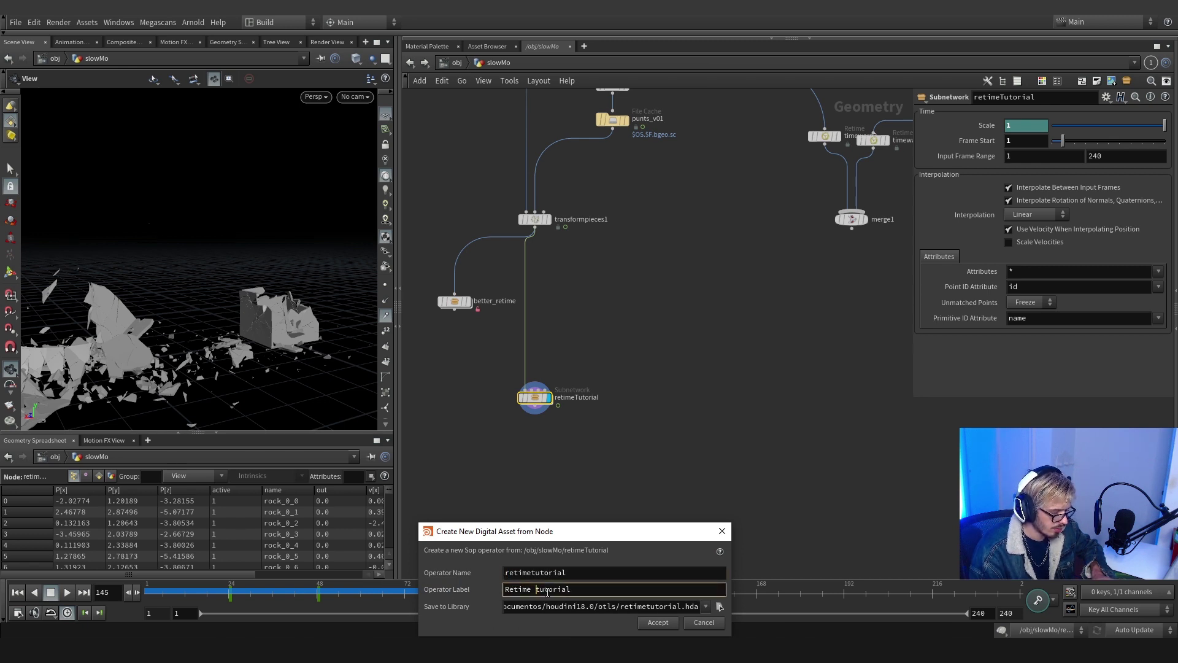
pyautogui.press('Delete')
pyautogui.write('T')
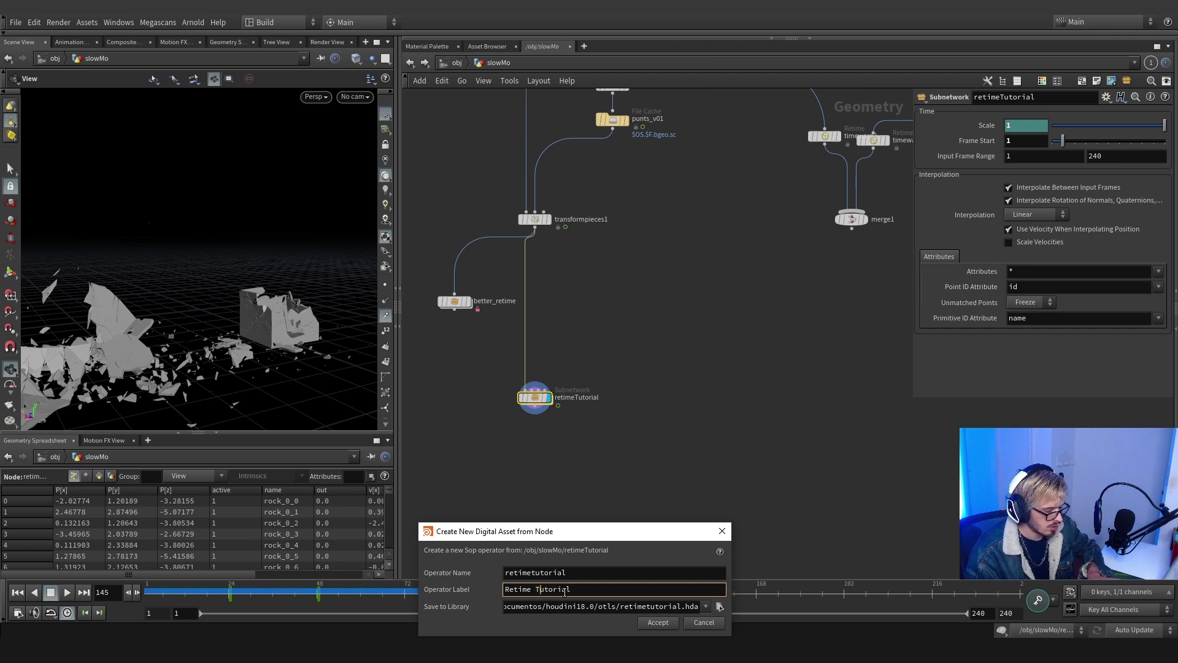
pyautogui.click(659, 623)
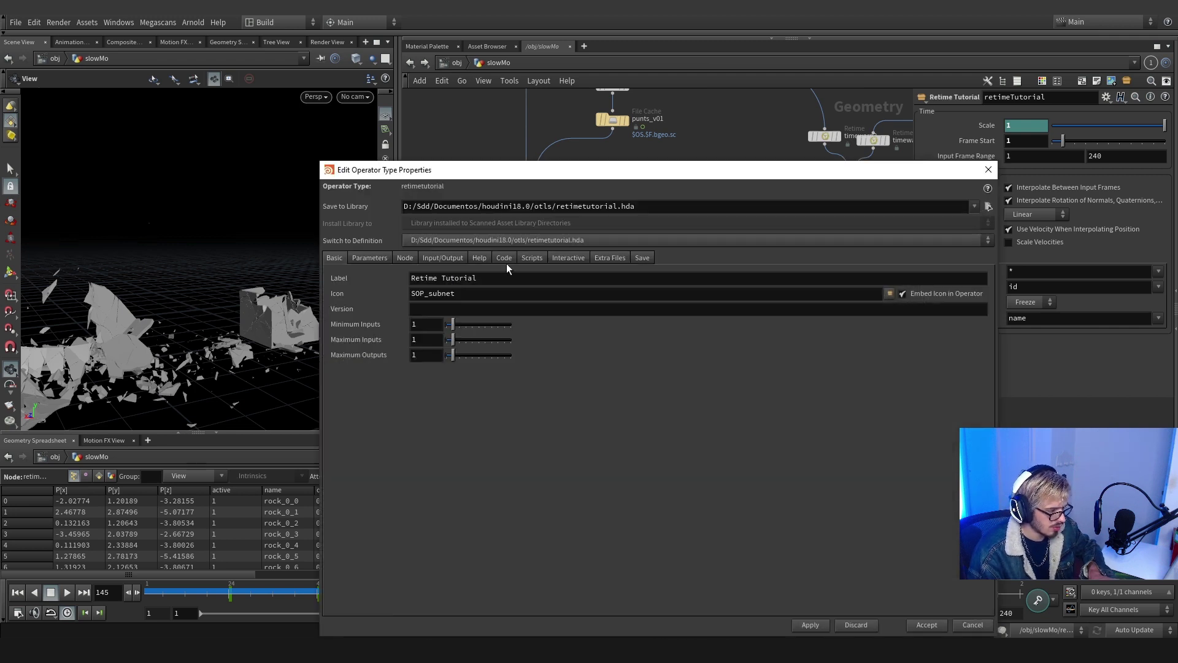
# Review the new asset's parameter, node, input/output, interactive and save settings, and accept its operator type properties
pyautogui.click(373, 259)
pyautogui.click(454, 257)
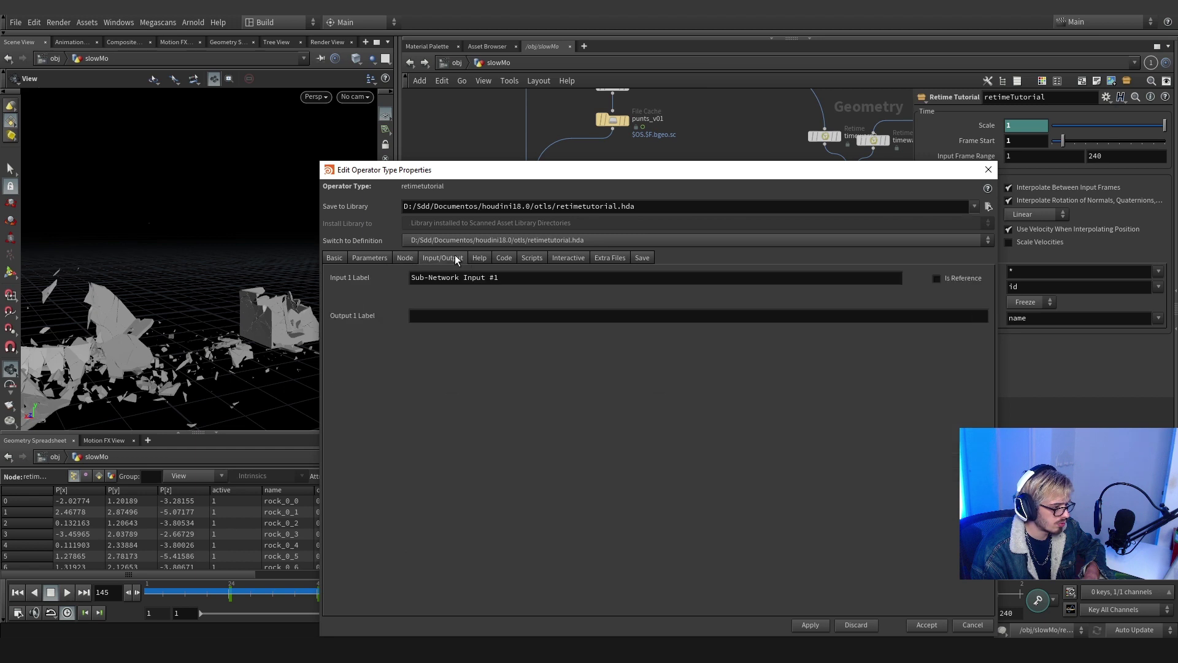
pyautogui.click(568, 257)
pyautogui.click(642, 258)
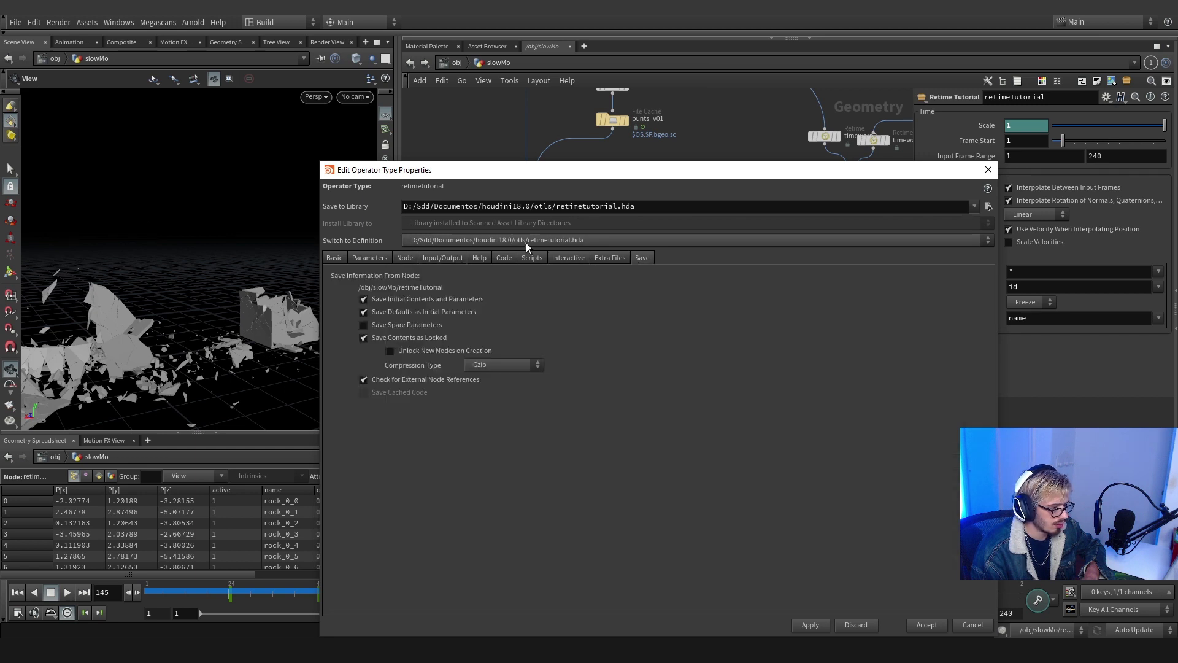
pyautogui.click(334, 259)
pyautogui.click(372, 259)
pyautogui.click(406, 258)
pyautogui.moveTo(693, 173); pyautogui.dragTo(554, 98)
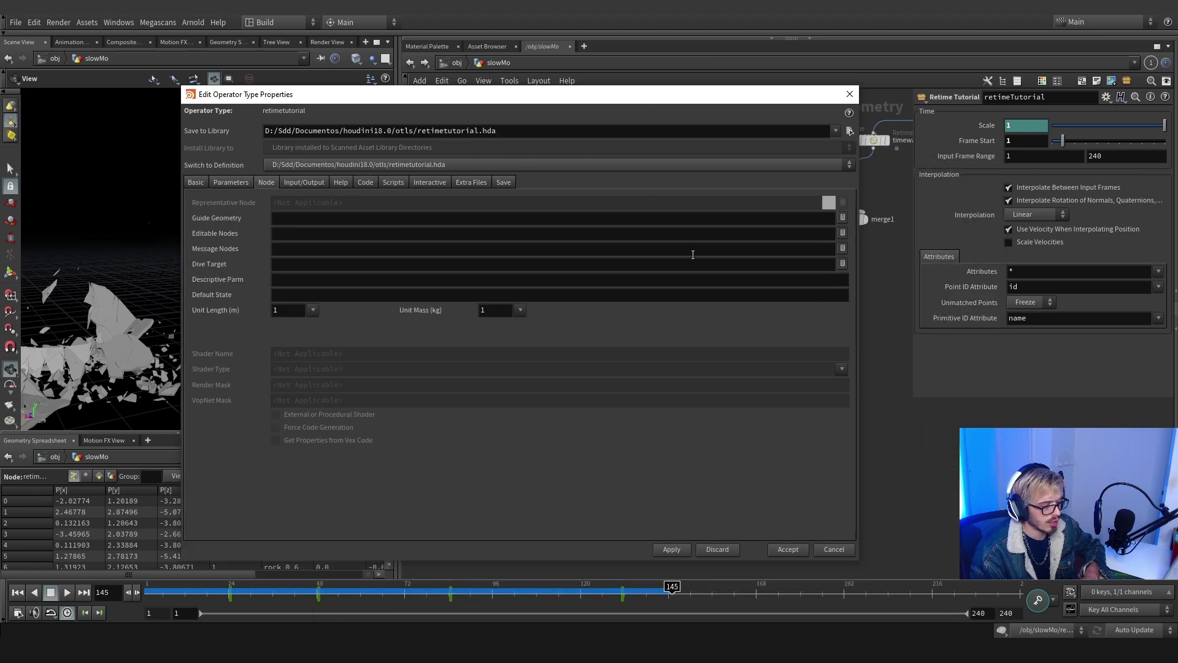
pyautogui.click(671, 549)
pyautogui.click(788, 550)
# Add a Retime Tutorial node to the slowMo network in the empty area beside retimeTutorial
pyautogui.press('Tab')
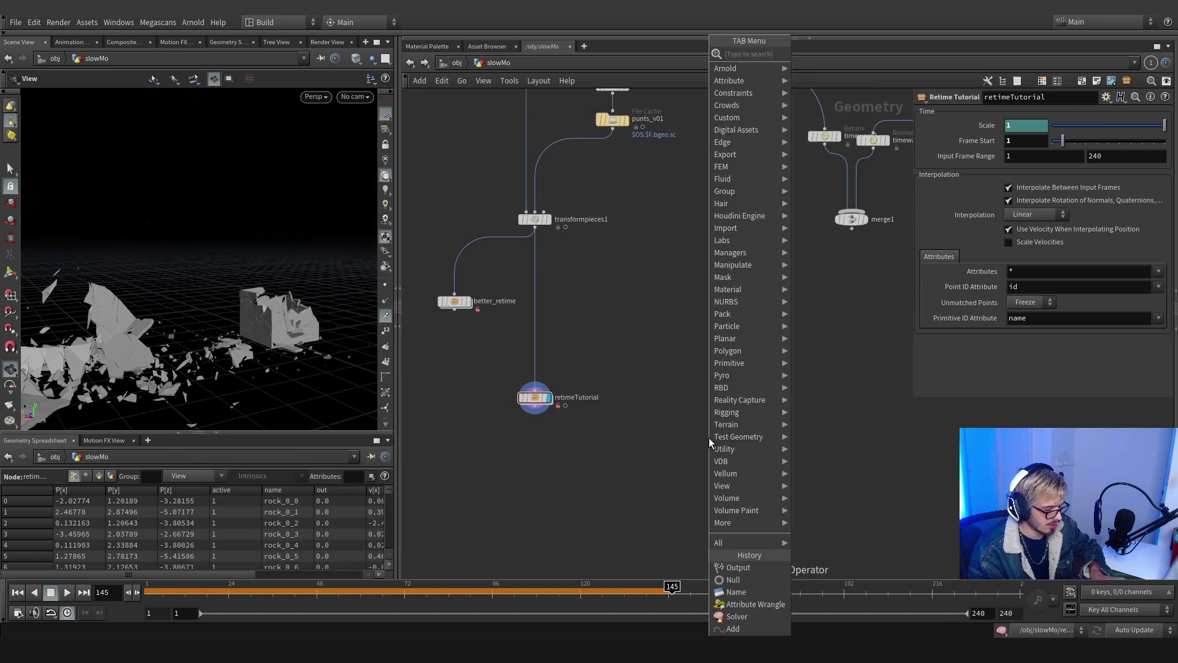
pyautogui.write('retim')
pyautogui.press('Down')
pyautogui.press('Return')
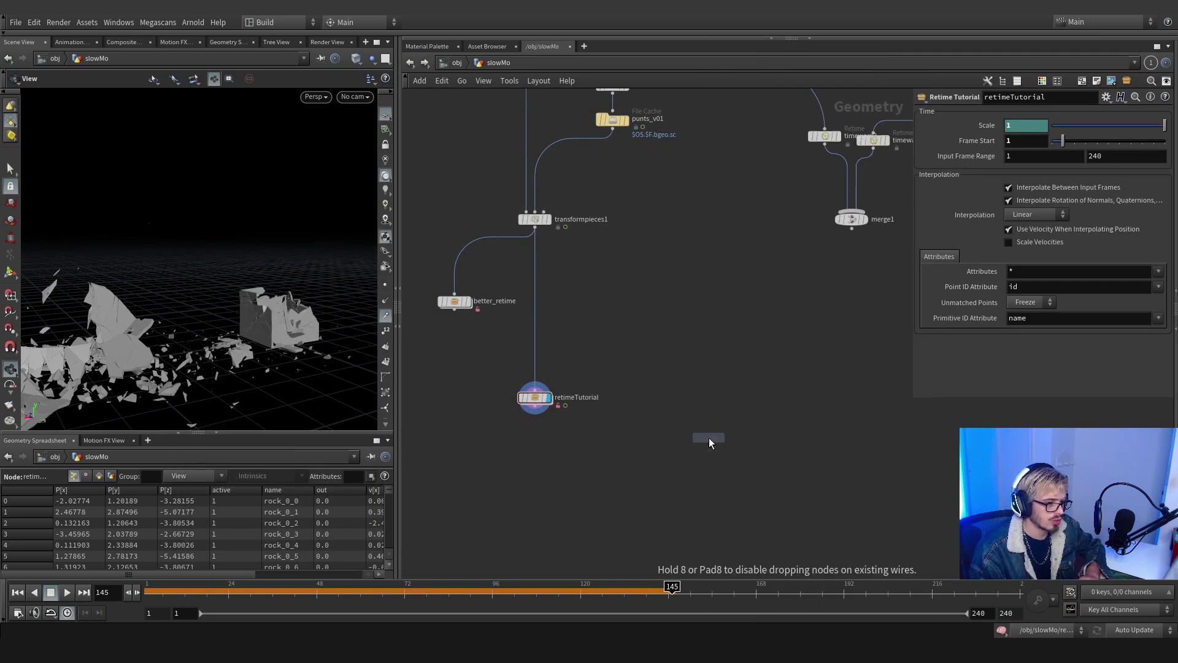
pyautogui.click(708, 437)
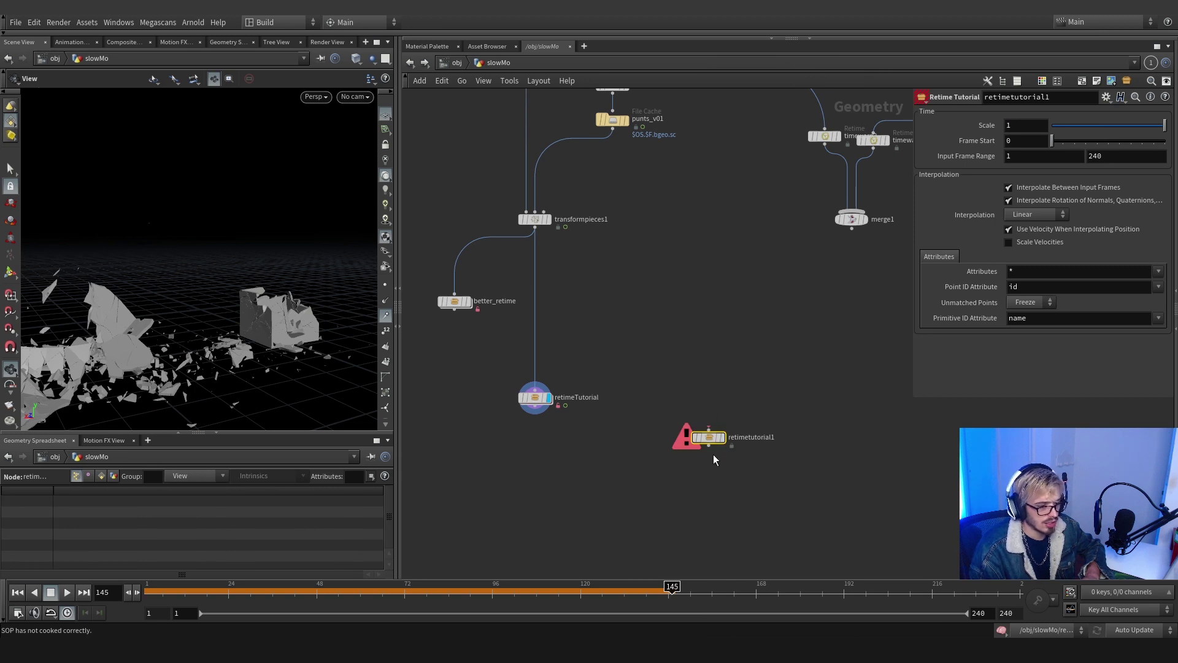
pyautogui.moveTo(710, 438); pyautogui.dragTo(707, 418)
# Compare the parameters of better_retime, retimetutorial1 and retimeTutorial, and examine solver1 inside retimeTutorial
pyautogui.click(454, 301)
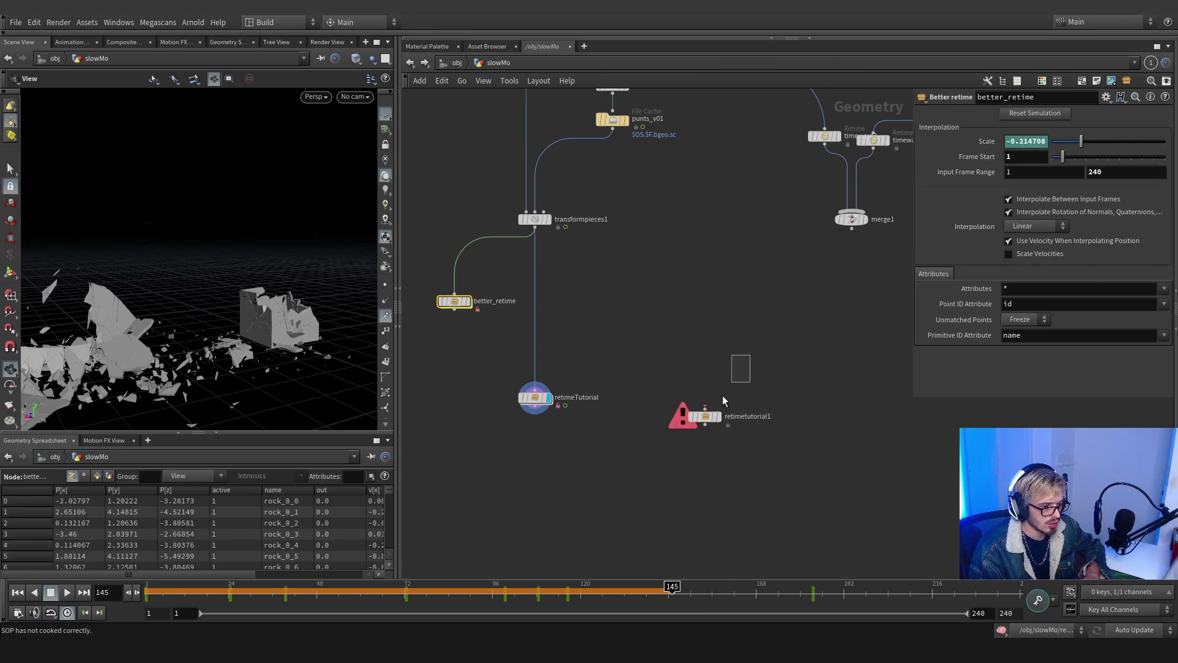
pyautogui.moveTo(736, 358); pyautogui.dragTo(686, 428)
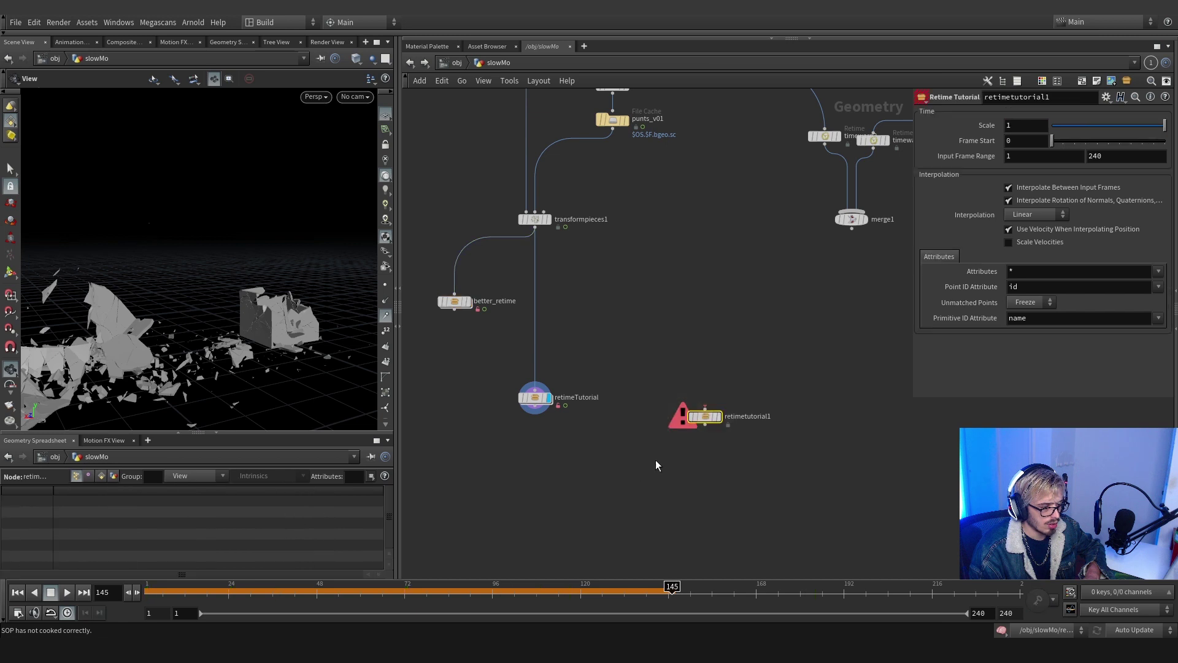
pyautogui.moveTo(796, 323); pyautogui.dragTo(705, 436)
pyautogui.click(535, 398)
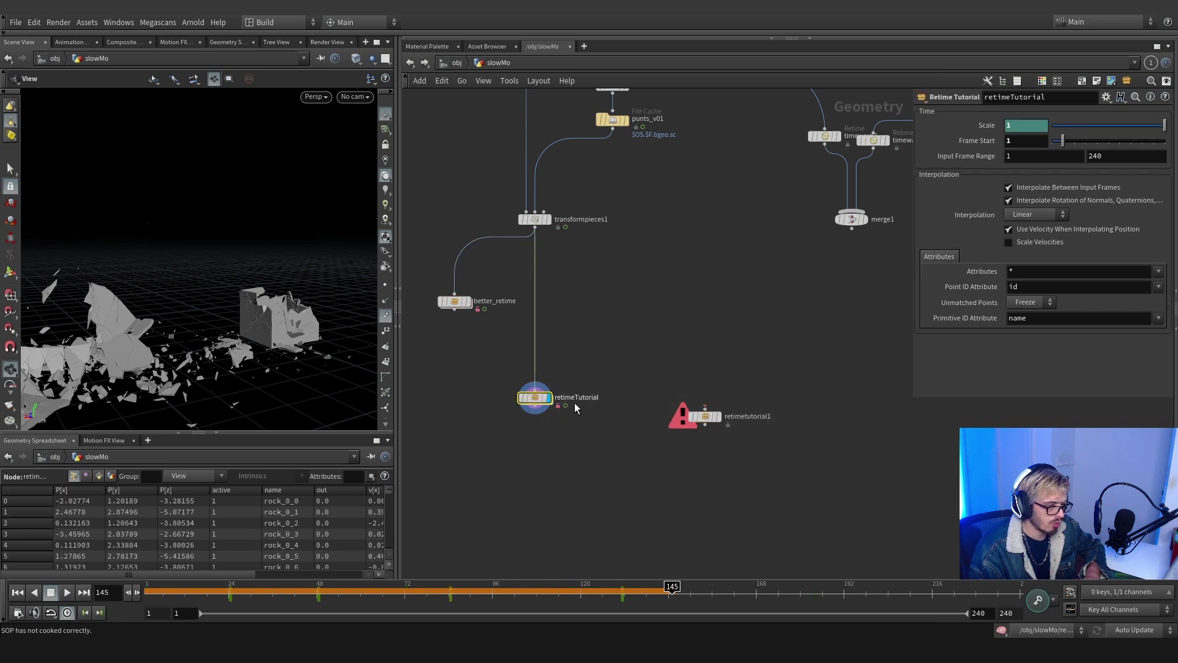
pyautogui.doubleClick(535, 398)
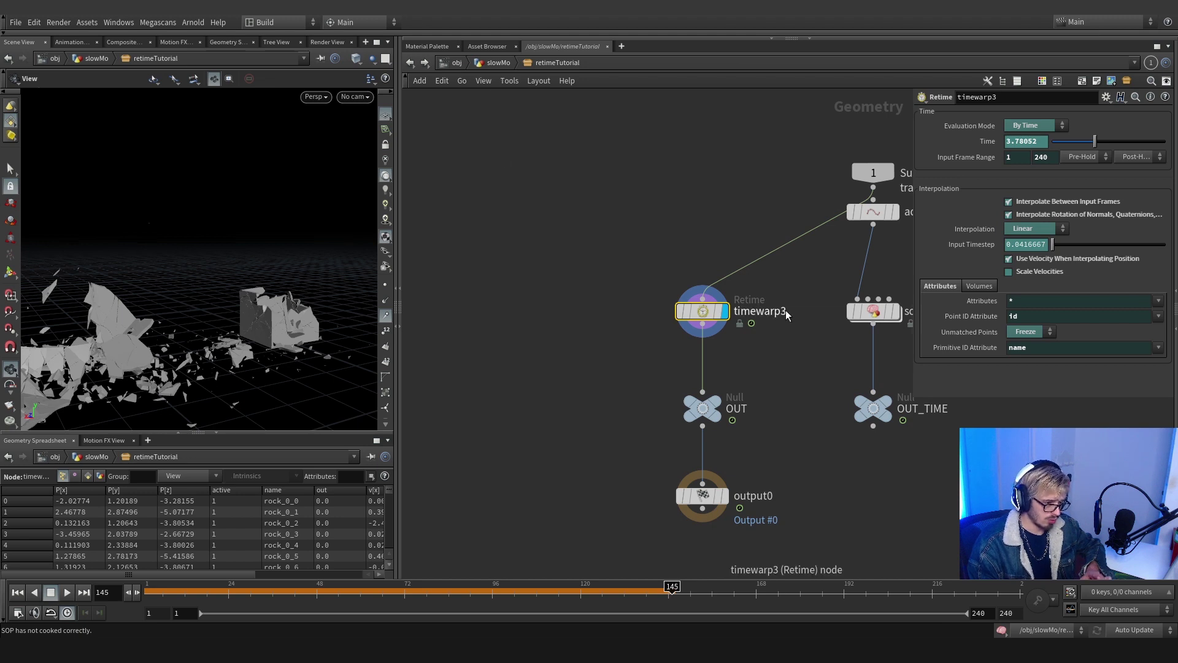
pyautogui.moveTo(785, 310); pyautogui.dragTo(703, 341, button='middle')
pyautogui.click(790, 341)
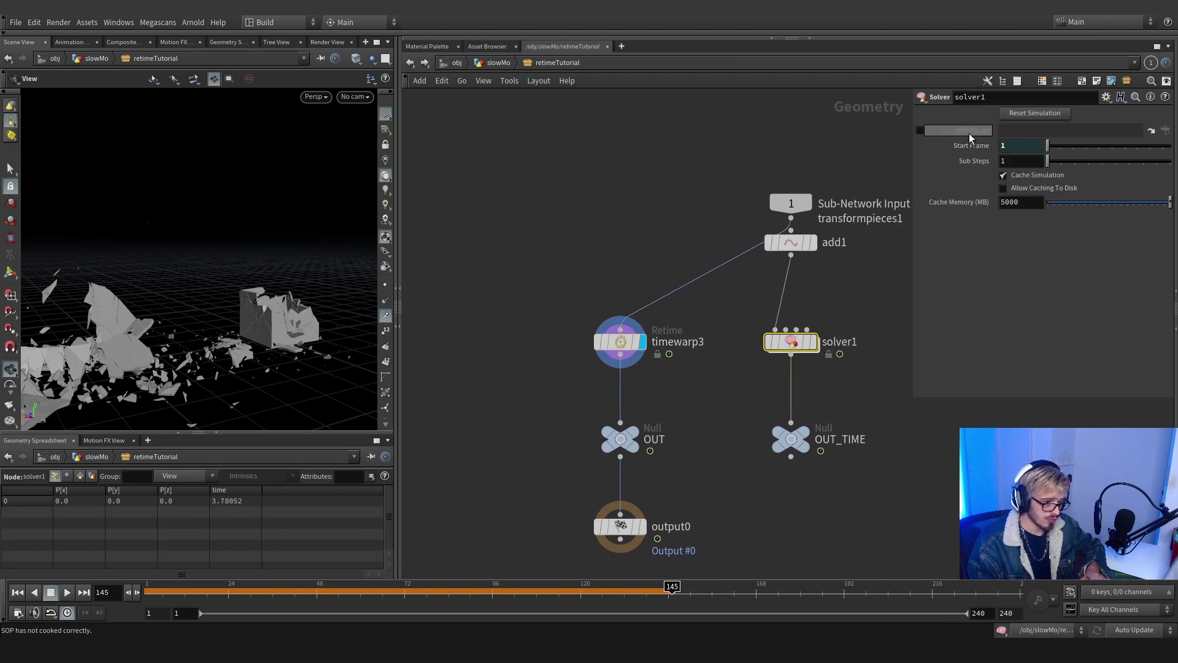
# Return to the slowMo network and set retimeTutorial's Frame Start to 1
pyautogui.click(497, 63)
pyautogui.hotkey('ctrl', 'Up')
pyautogui.moveTo(599, 299); pyautogui.dragTo(480, 387)
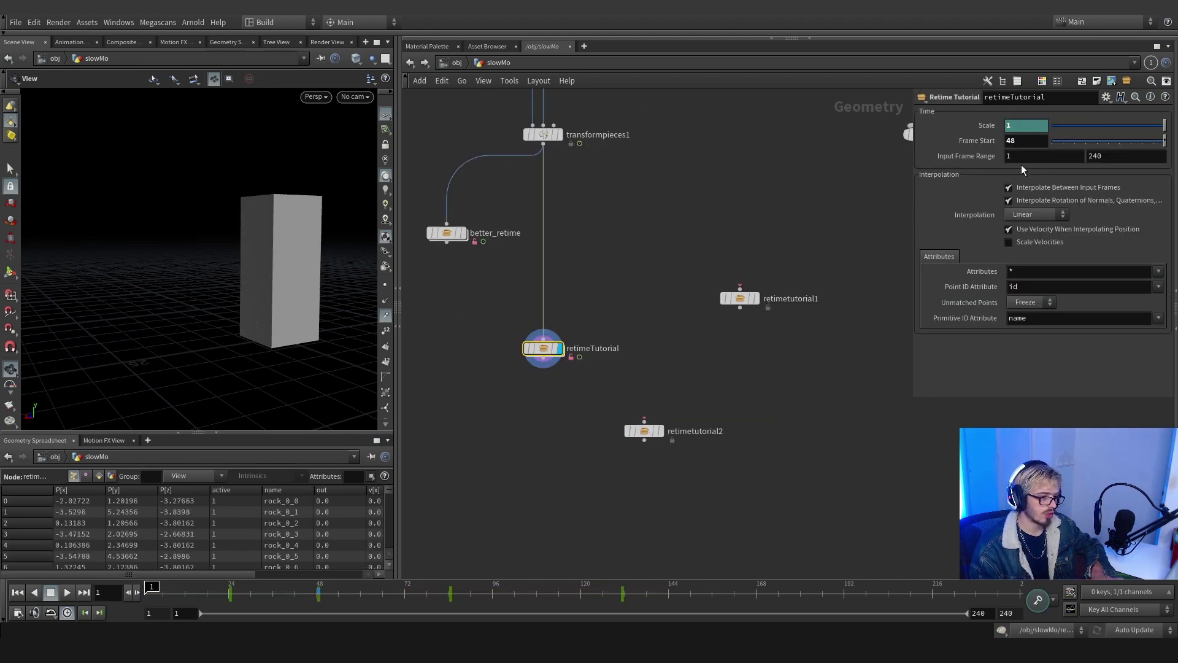
pyautogui.press('Return')
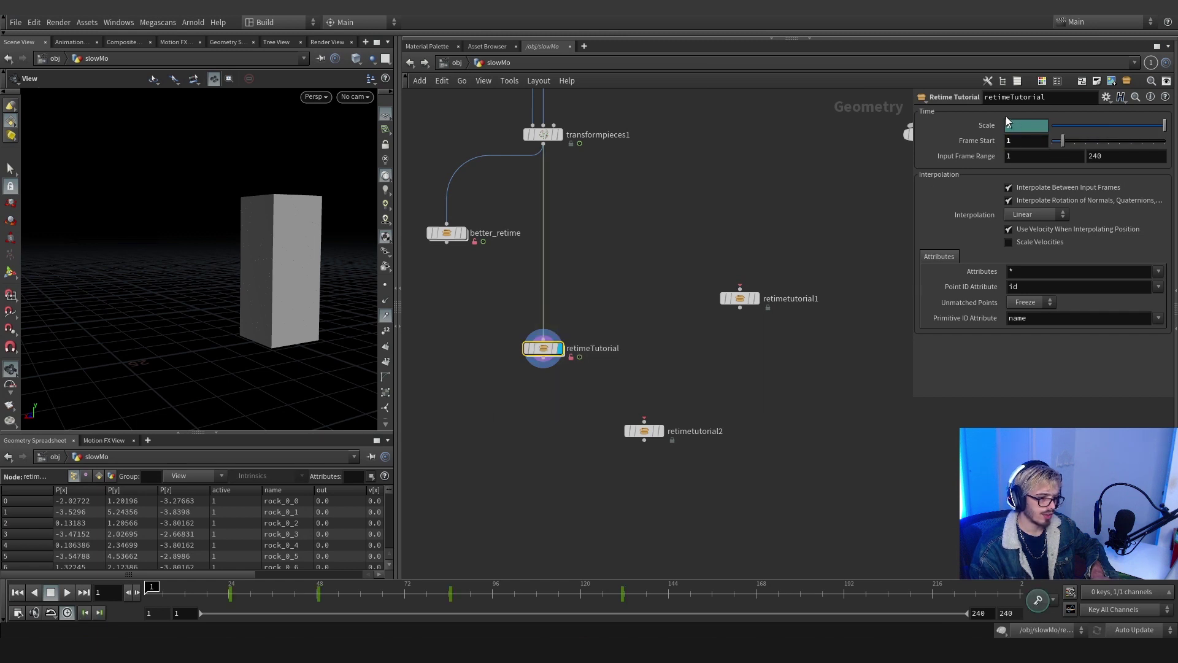
# Add solver1's Reset Simulation button above the Time folder in retimeTutorial's type properties and accept
pyautogui.rightClick(546, 347)
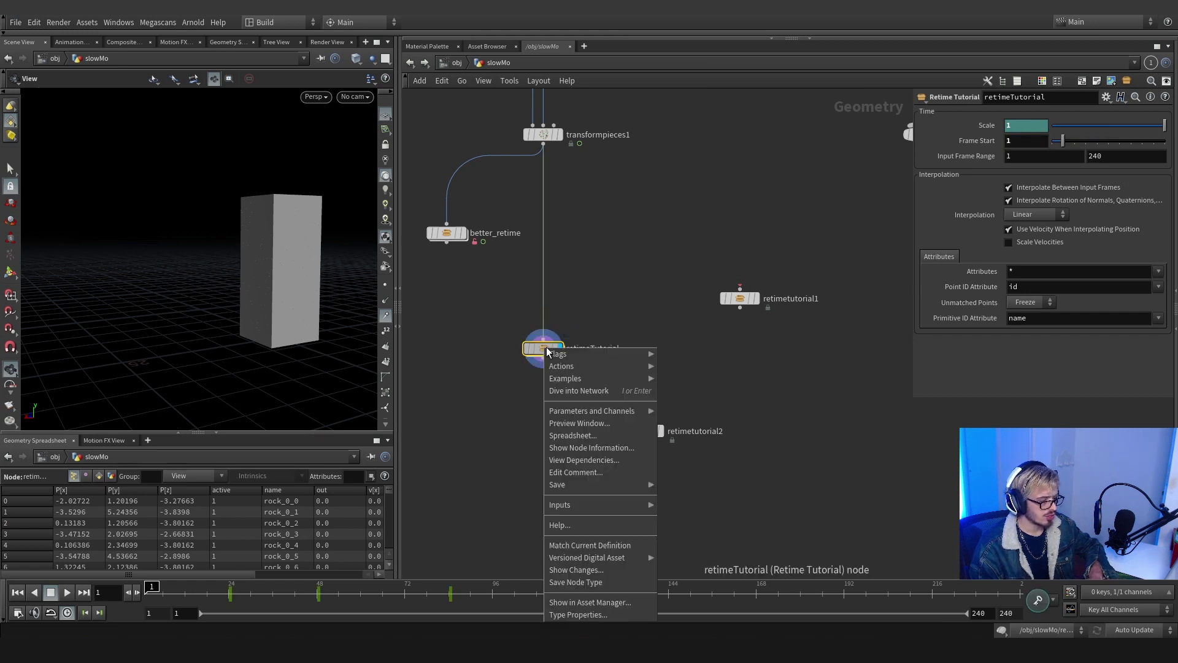
pyautogui.click(594, 610)
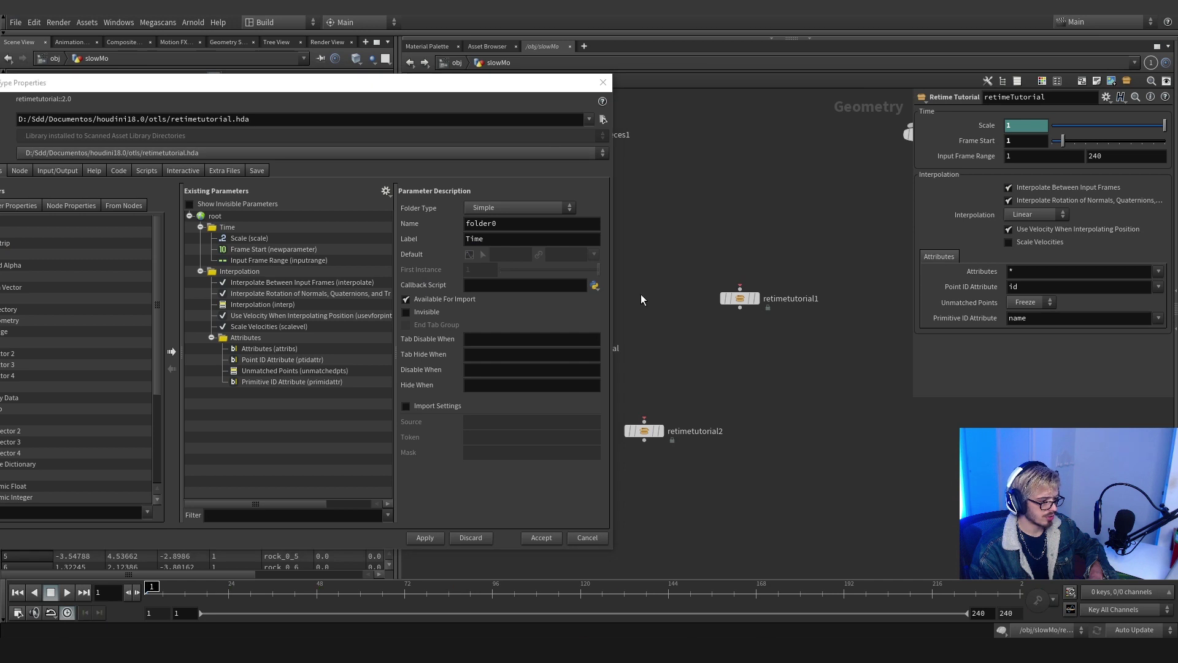
pyautogui.moveTo(641, 294); pyautogui.dragTo(682, 389, button='middle')
pyautogui.doubleClick(666, 361)
pyautogui.moveTo(879, 376); pyautogui.dragTo(729, 263)
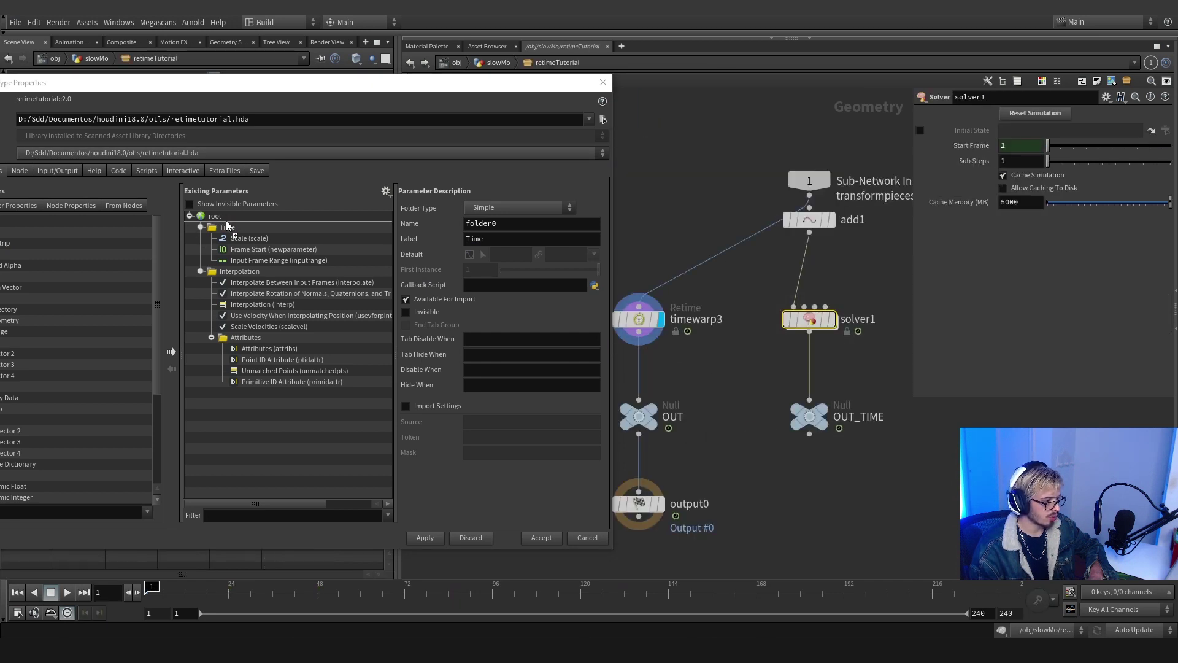
pyautogui.moveTo(226, 222); pyautogui.dragTo(226, 222)
pyautogui.click(413, 538)
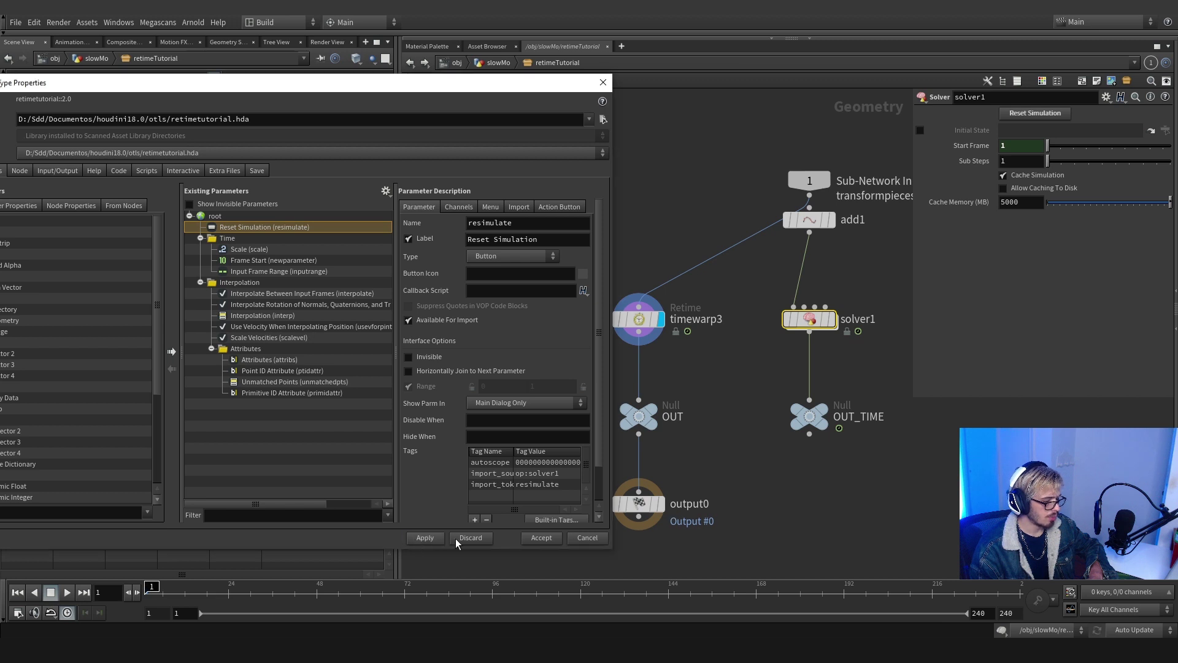
pyautogui.click(538, 541)
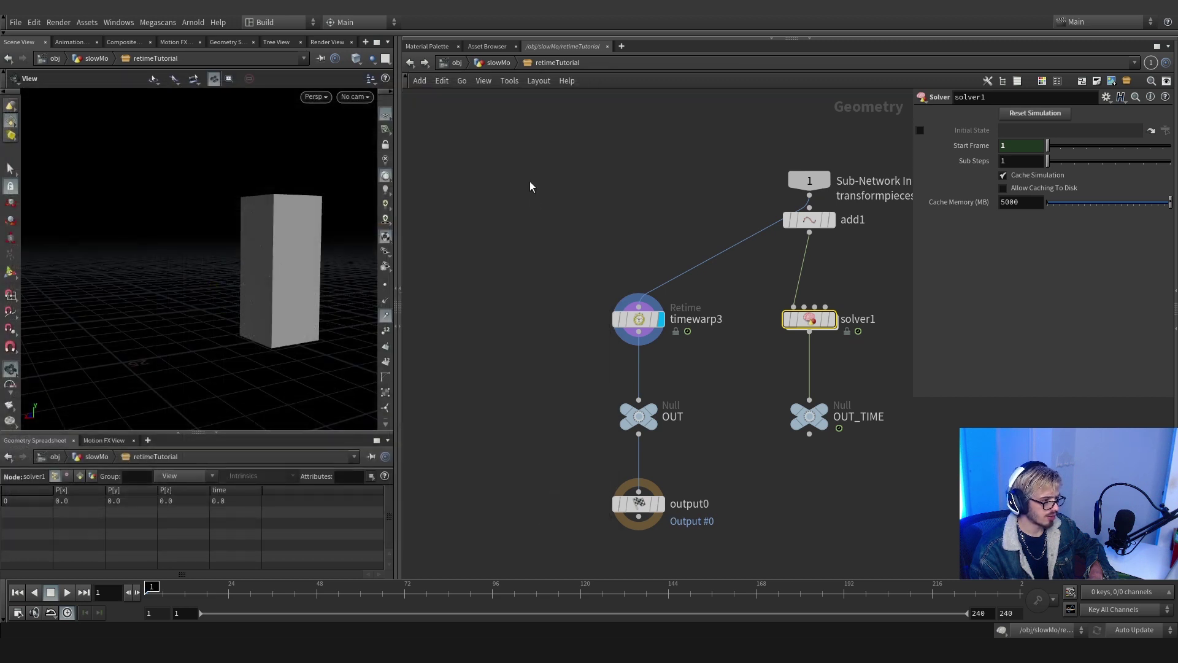
# Return to slowMo, save retimeTutorial's node type and match the node to its current definition
pyautogui.click(494, 62)
pyautogui.rightClick(669, 360)
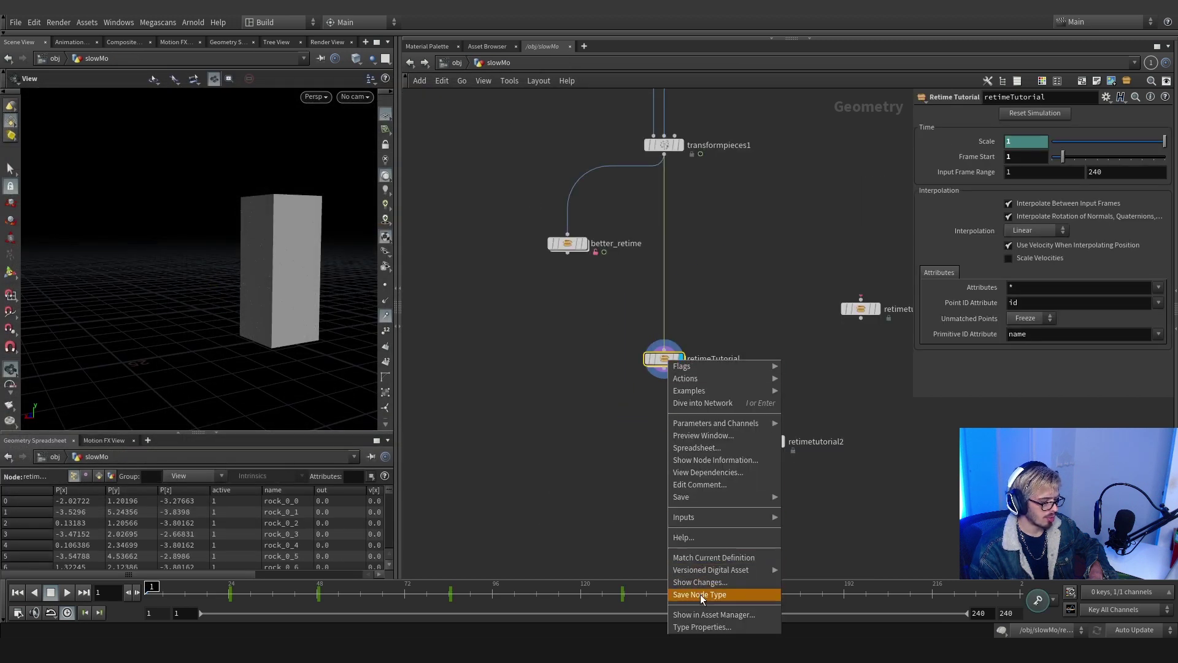
pyautogui.click(705, 594)
pyautogui.rightClick(668, 359)
pyautogui.click(706, 557)
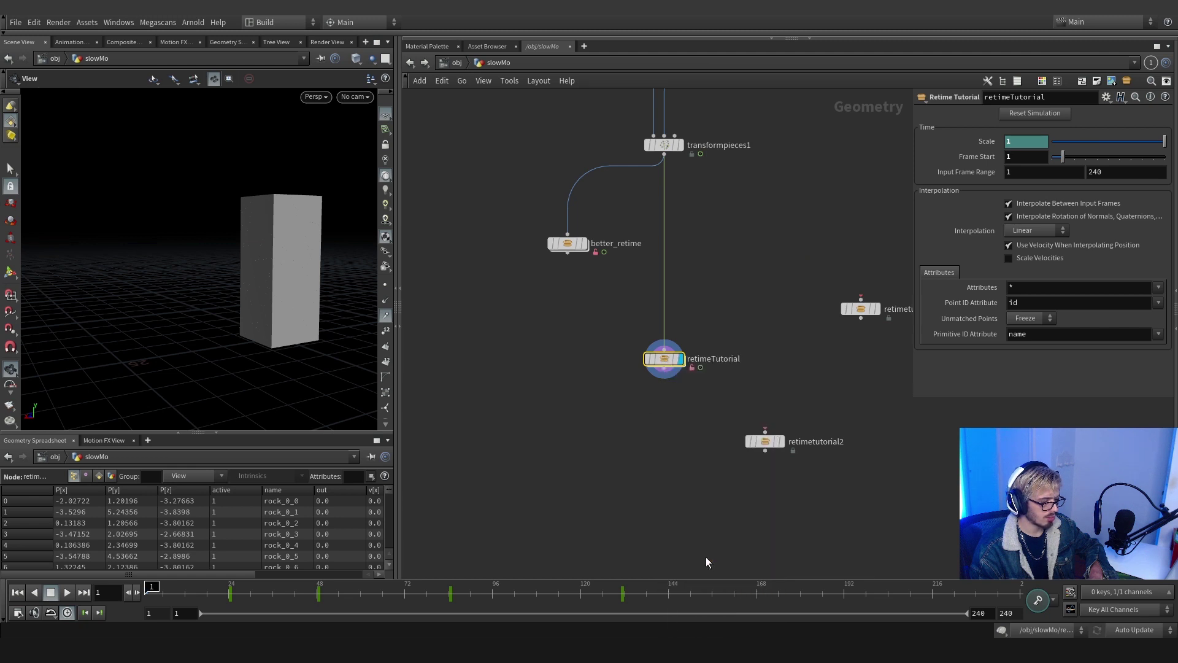
# Replace the retimetutorial2 node with a new Retime Tutorial node just below retimeTutorial
pyautogui.click(783, 500)
pyautogui.press('Tab')
pyautogui.write('reti')
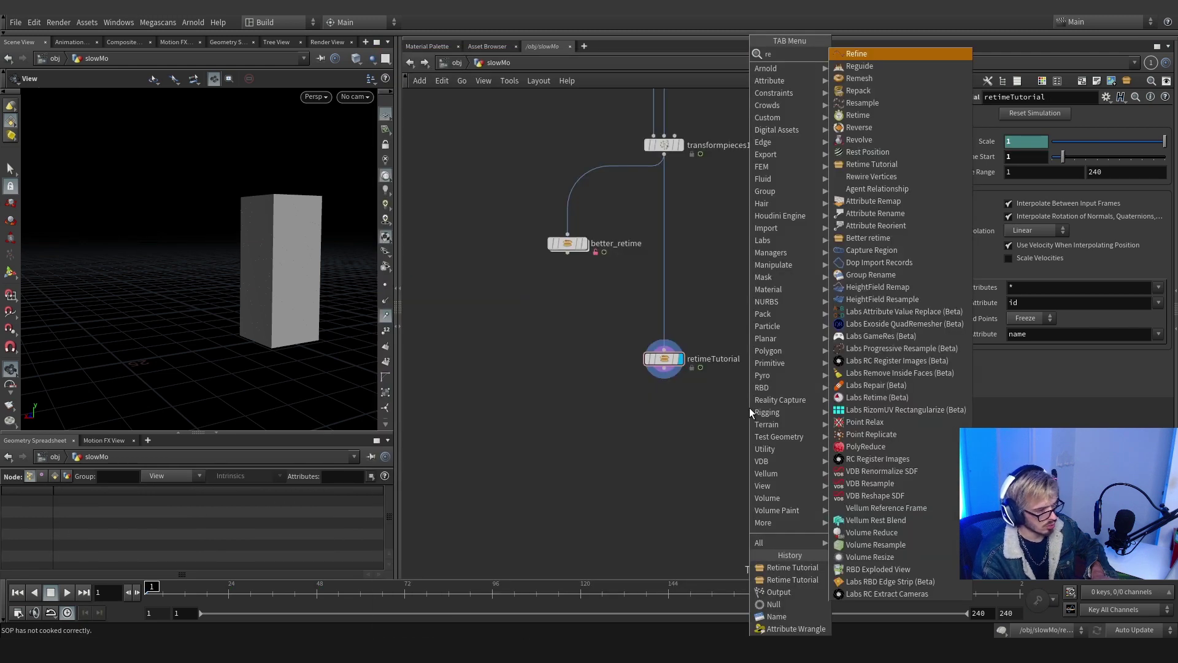
pyautogui.press('Down')
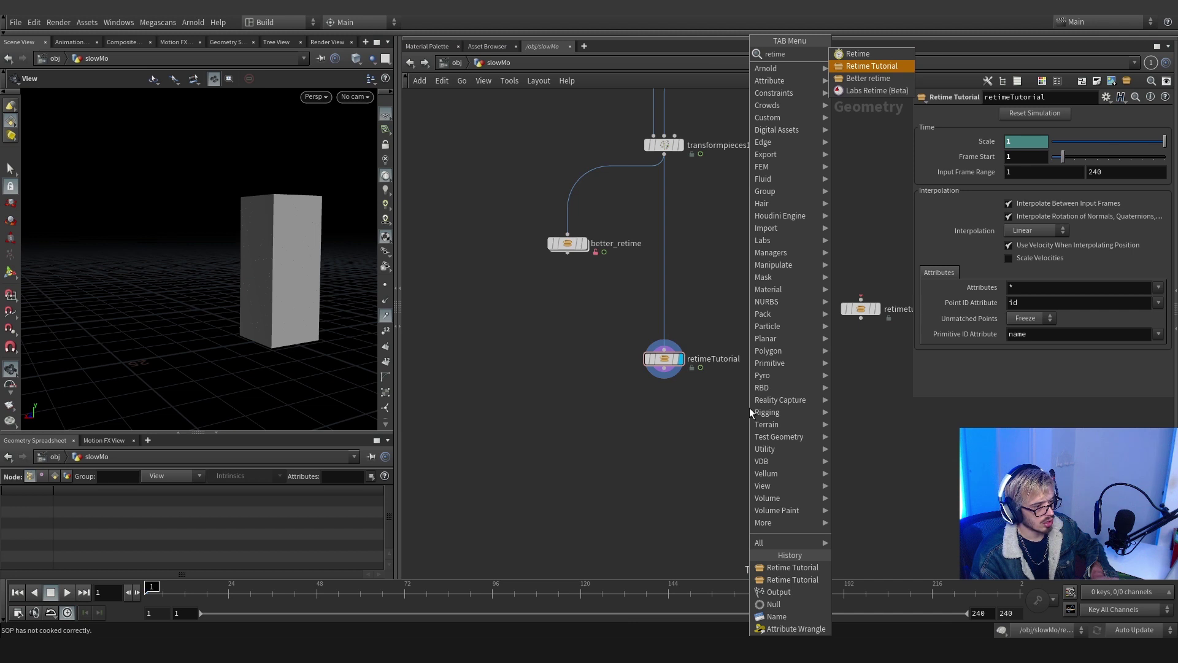
pyautogui.press('Return')
pyautogui.click(750, 407)
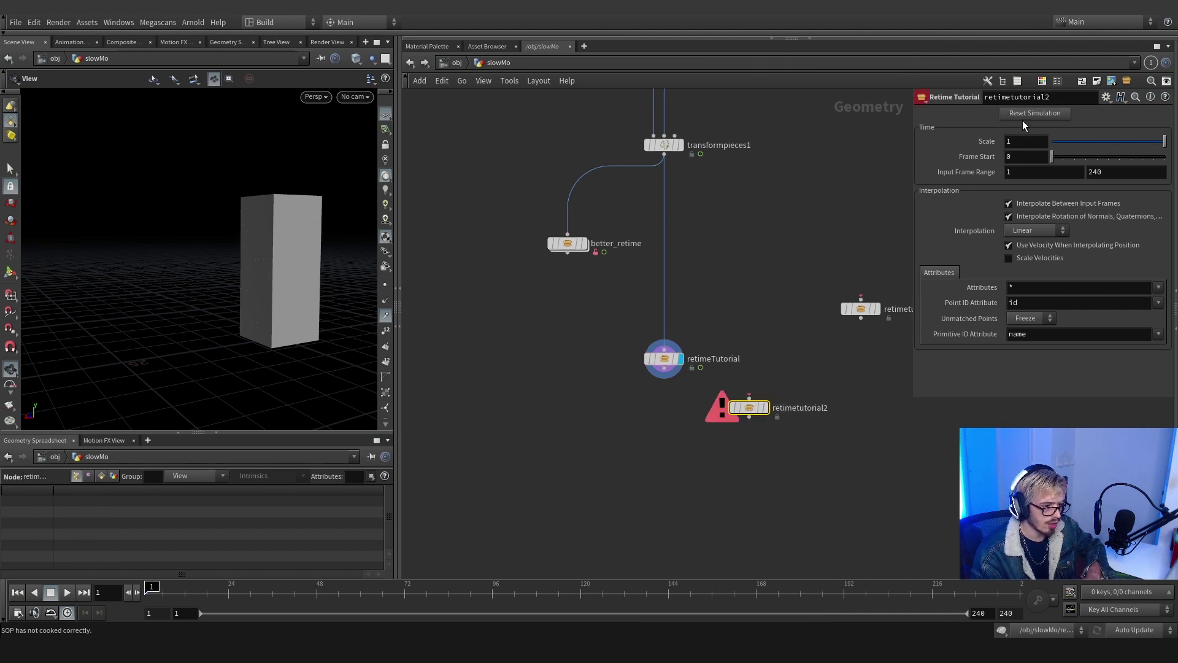
# Set retimeTutorial's Frame Start to 48 and scrub the timeline through to frame 127
pyautogui.click(664, 359)
pyautogui.press('Up')
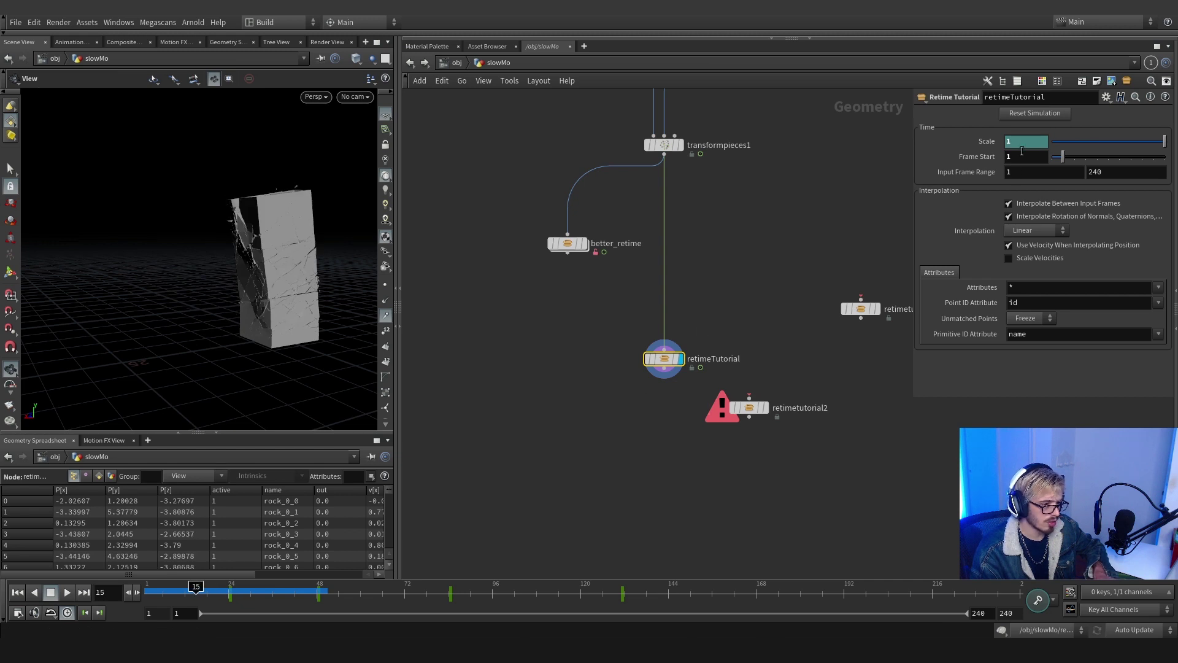
pyautogui.write('48')
pyautogui.press('Return')
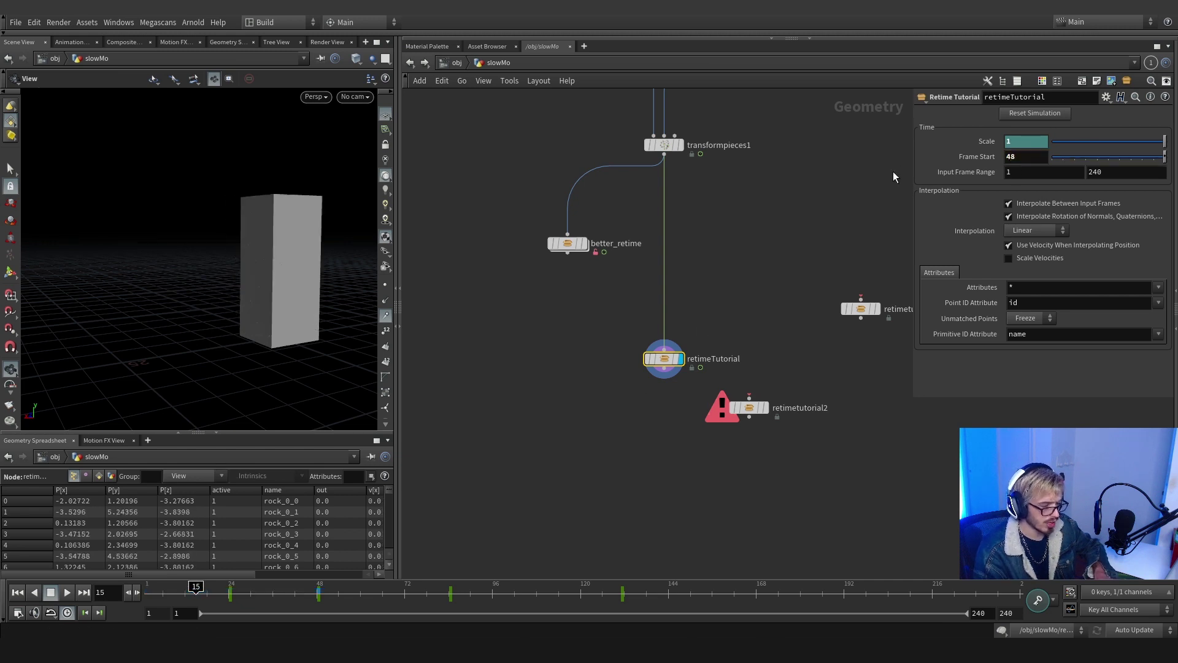
pyautogui.moveTo(244, 591); pyautogui.dragTo(491, 590)
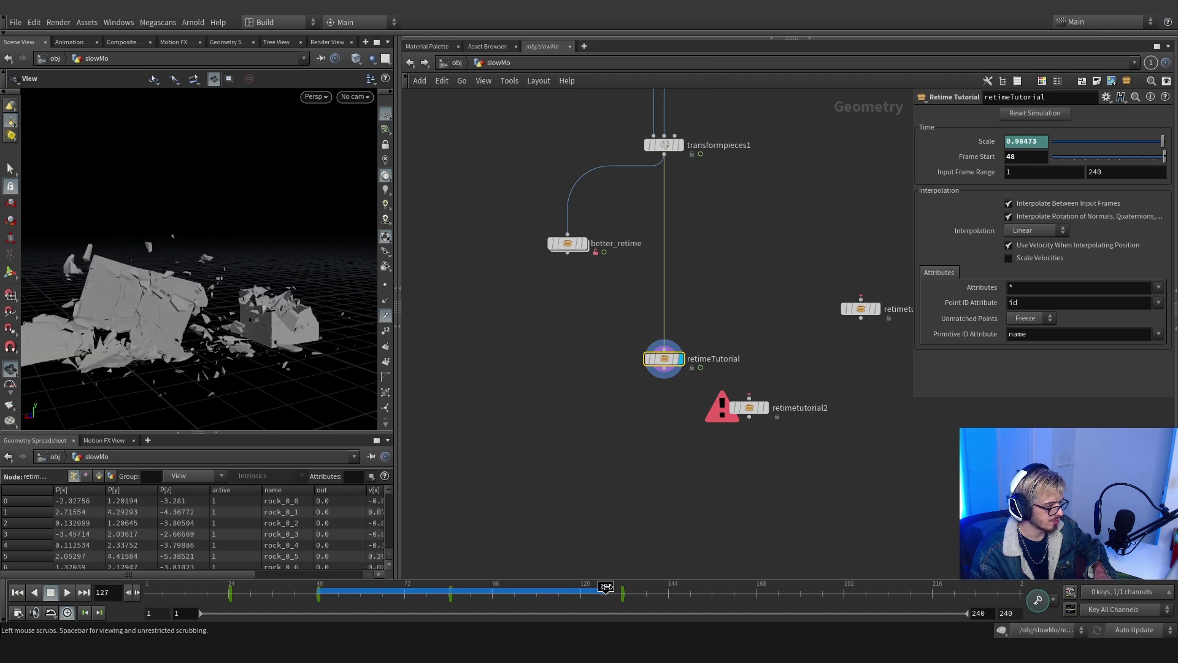